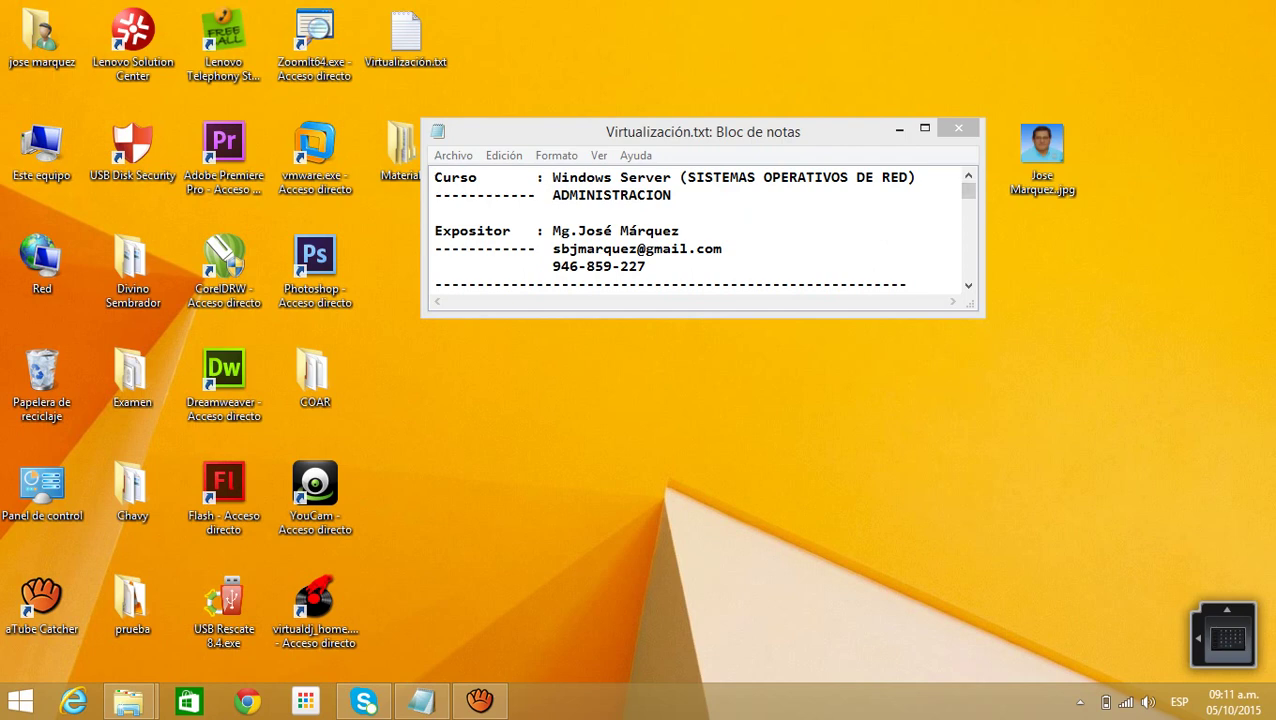
- Enlarge the Virtualización.txt window and read the notes from the software list through the operating system serials, returning to the beginning
drag(702, 316, 702, 455)
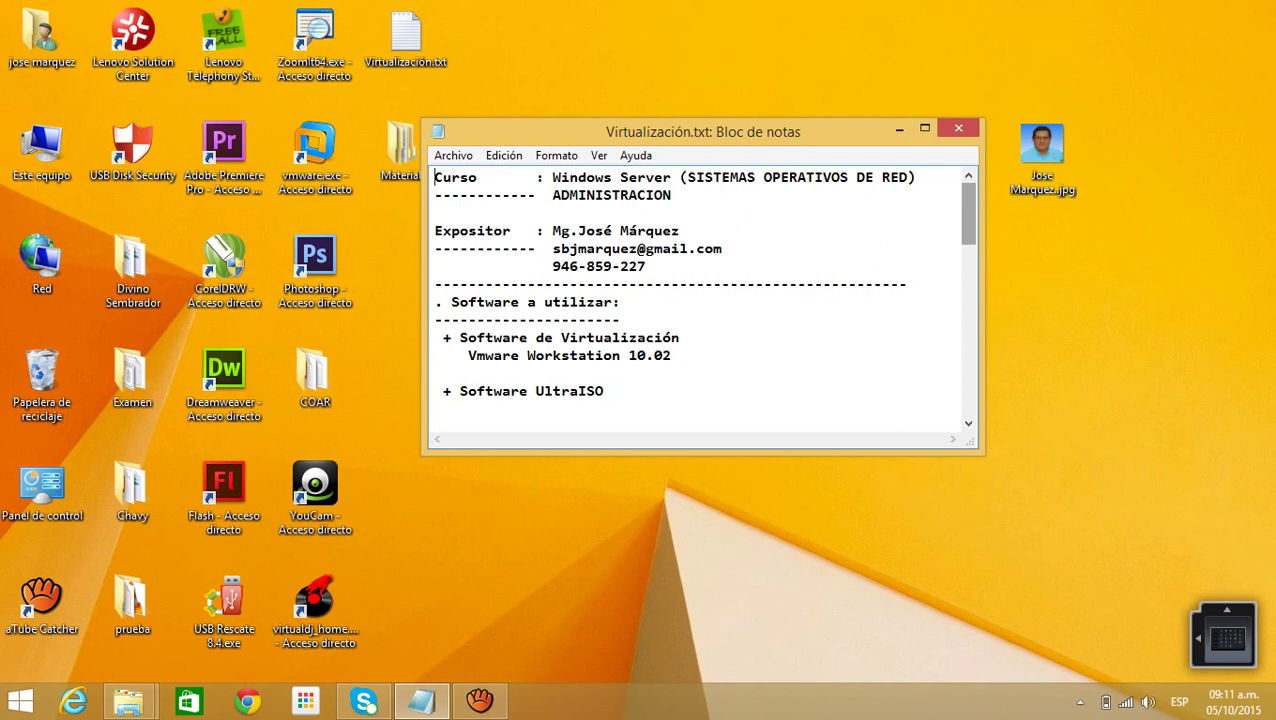
scroll(700, 300, down, 1)
scroll(700, 300, down, 3)
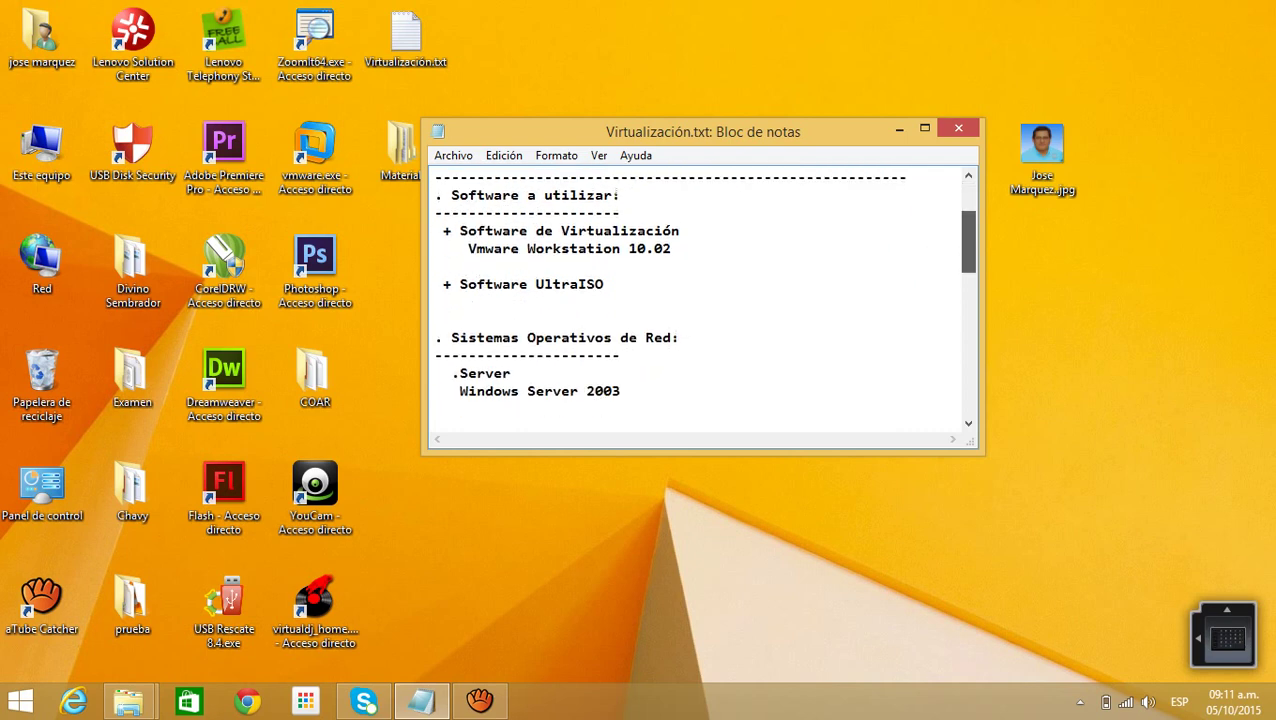
scroll(700, 300, down, 1)
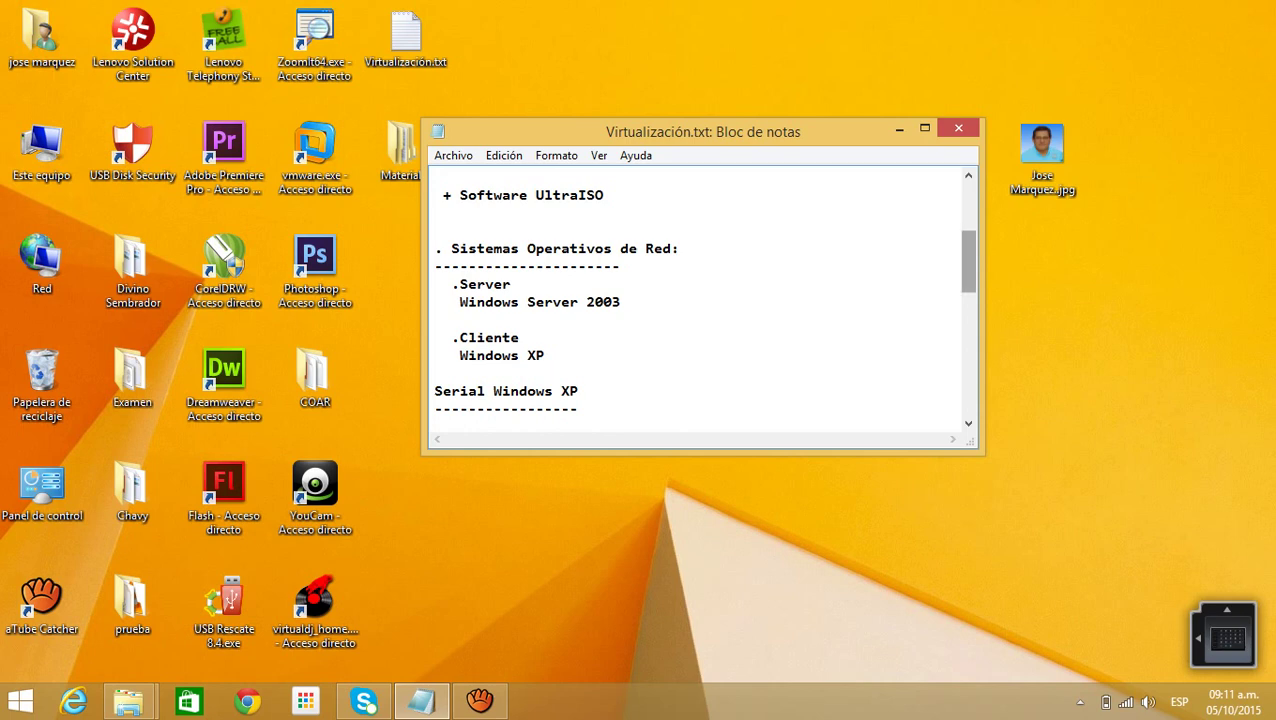
drag(968, 263, 968, 295)
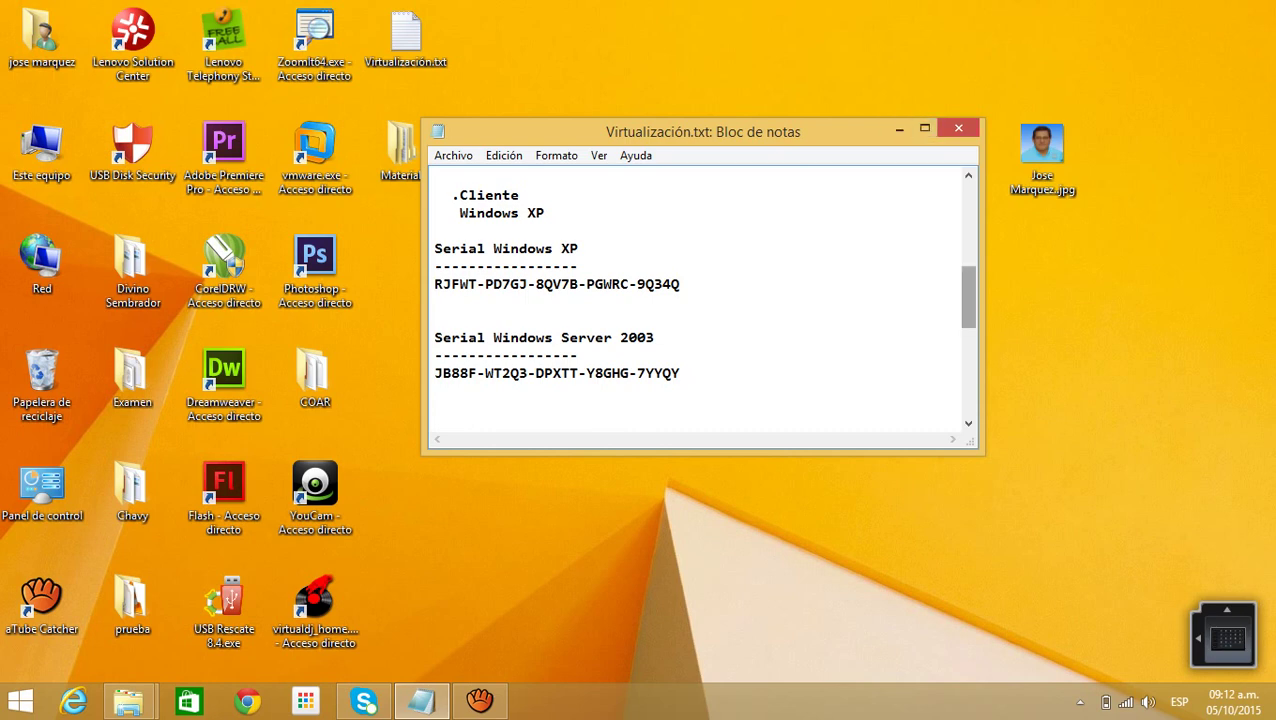
key(ctrl+Home)
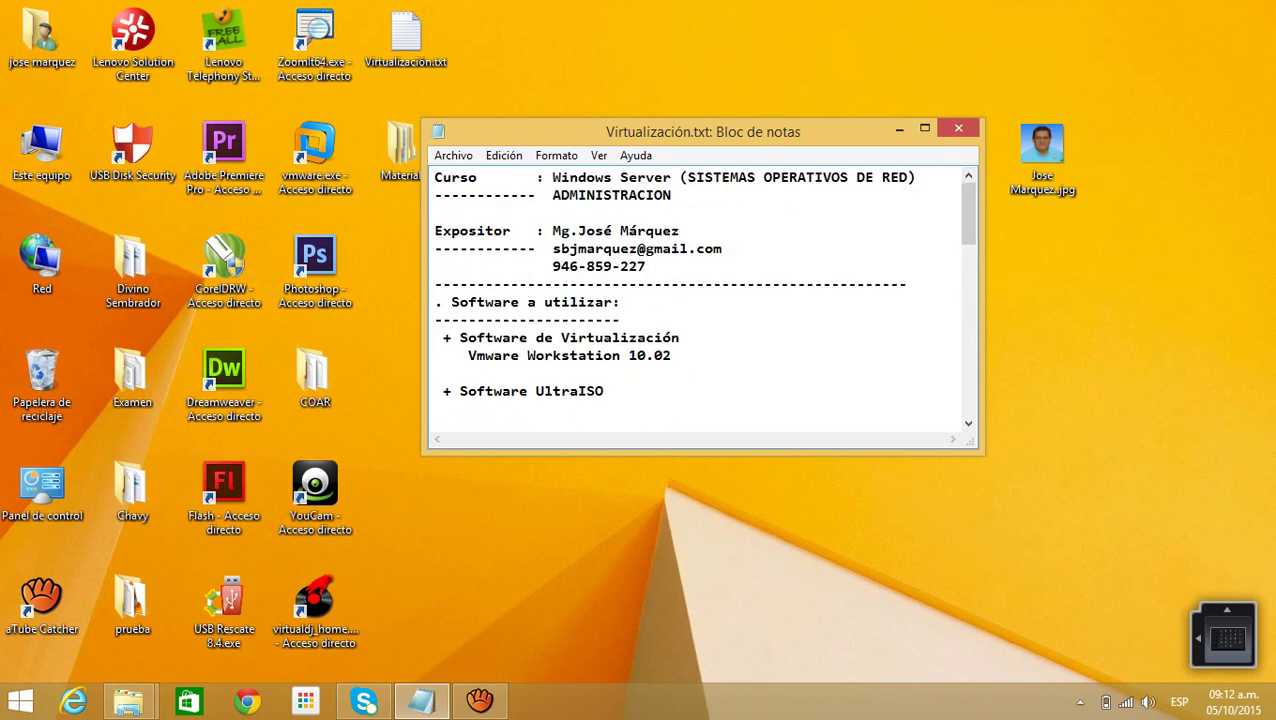
- Shrink the notes window and move it low on the desktop, and open the Materiales folder in a repositioned, slightly wider window
drag(703, 453, 703, 332)
drag(703, 131, 697, 520)
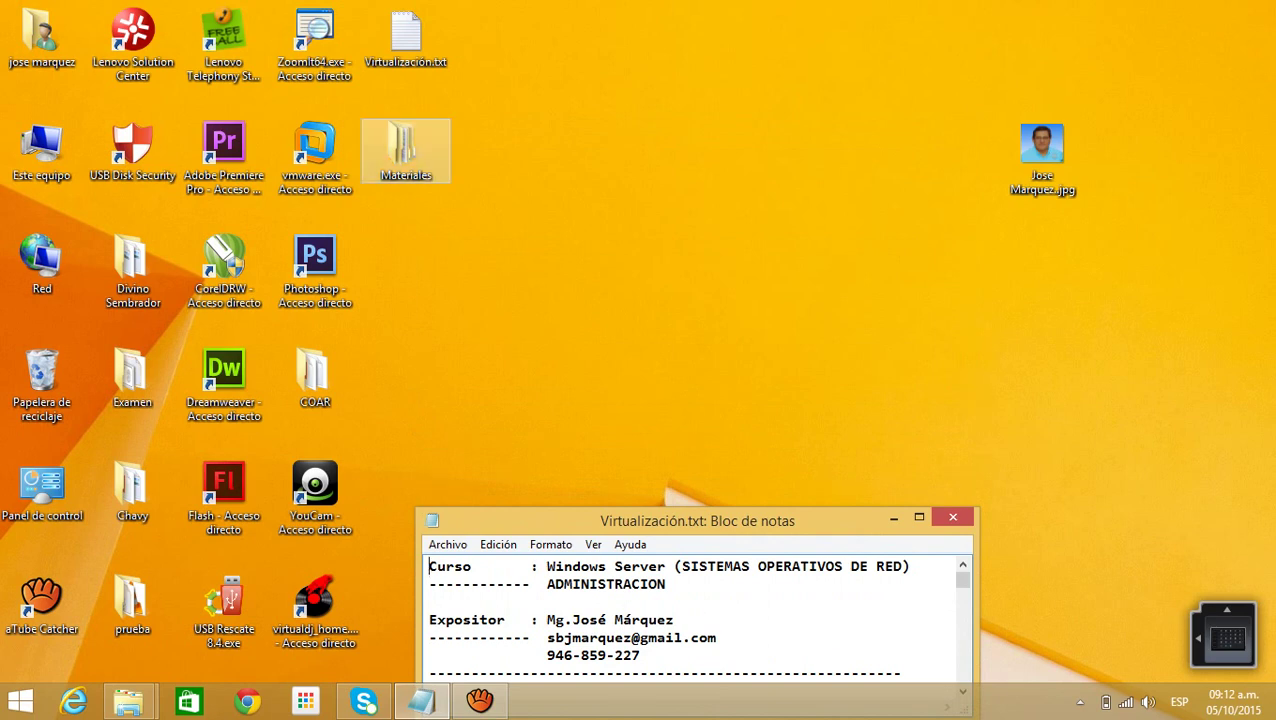
double_click(405, 150)
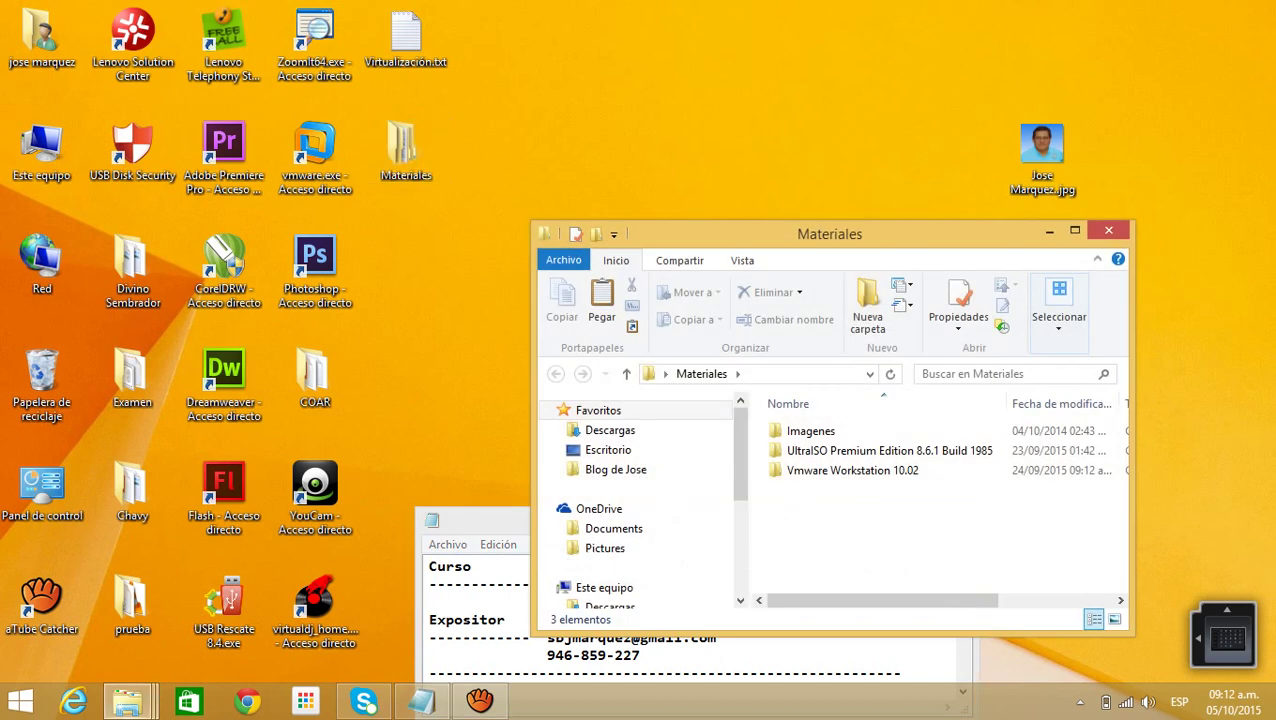
drag(829, 233, 401, 23)
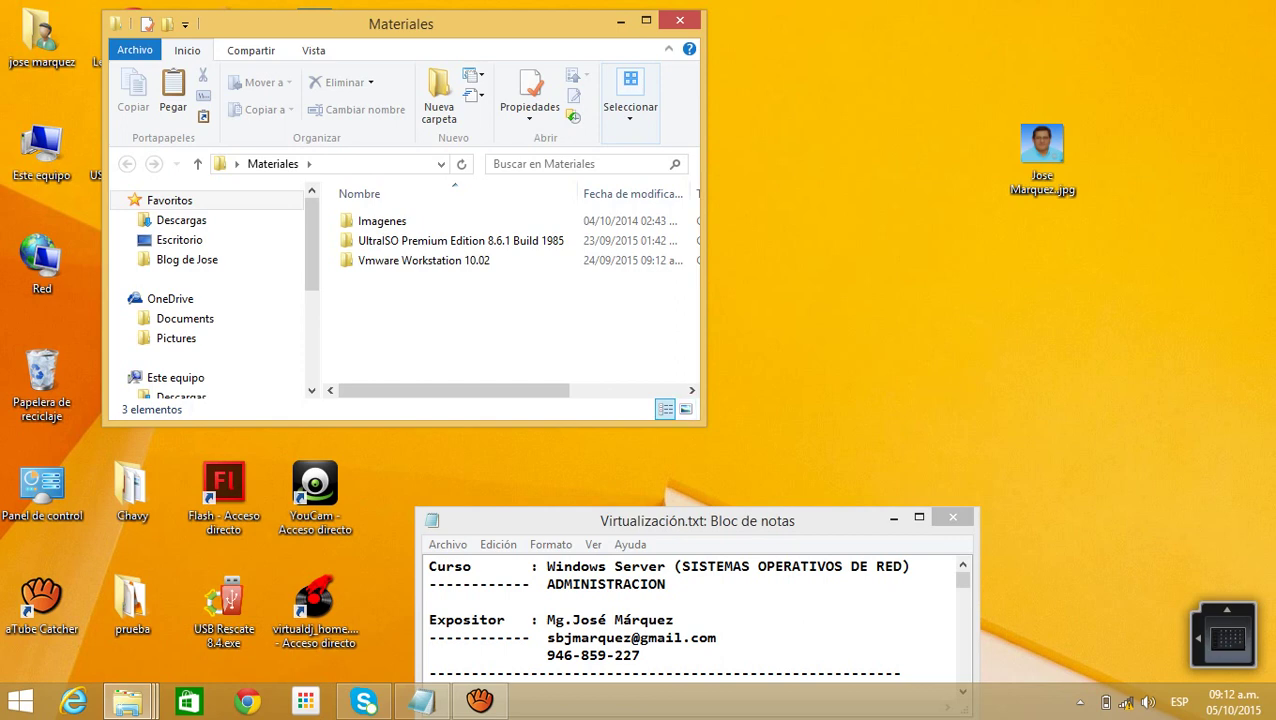
drag(706, 220, 762, 220)
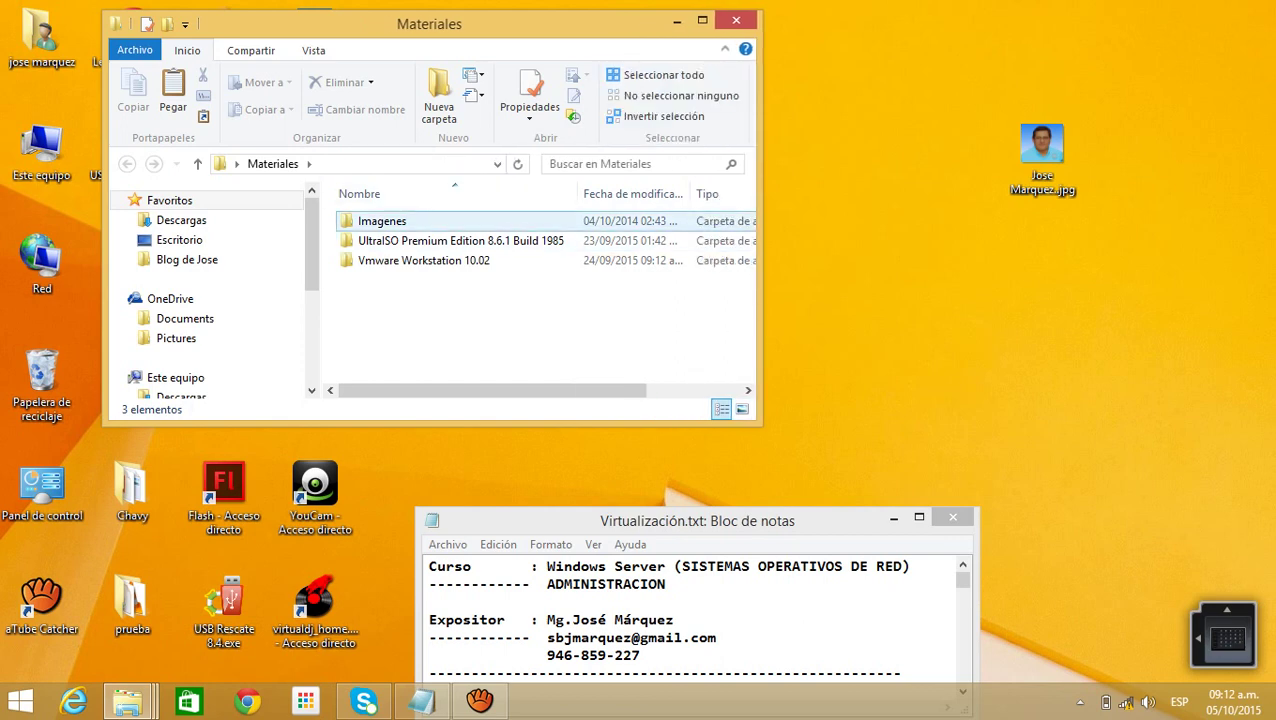
- Examine the ISO files in the Imagenes subfolder of Materiales, return to the parent folder and close its window
double_click(382, 220)
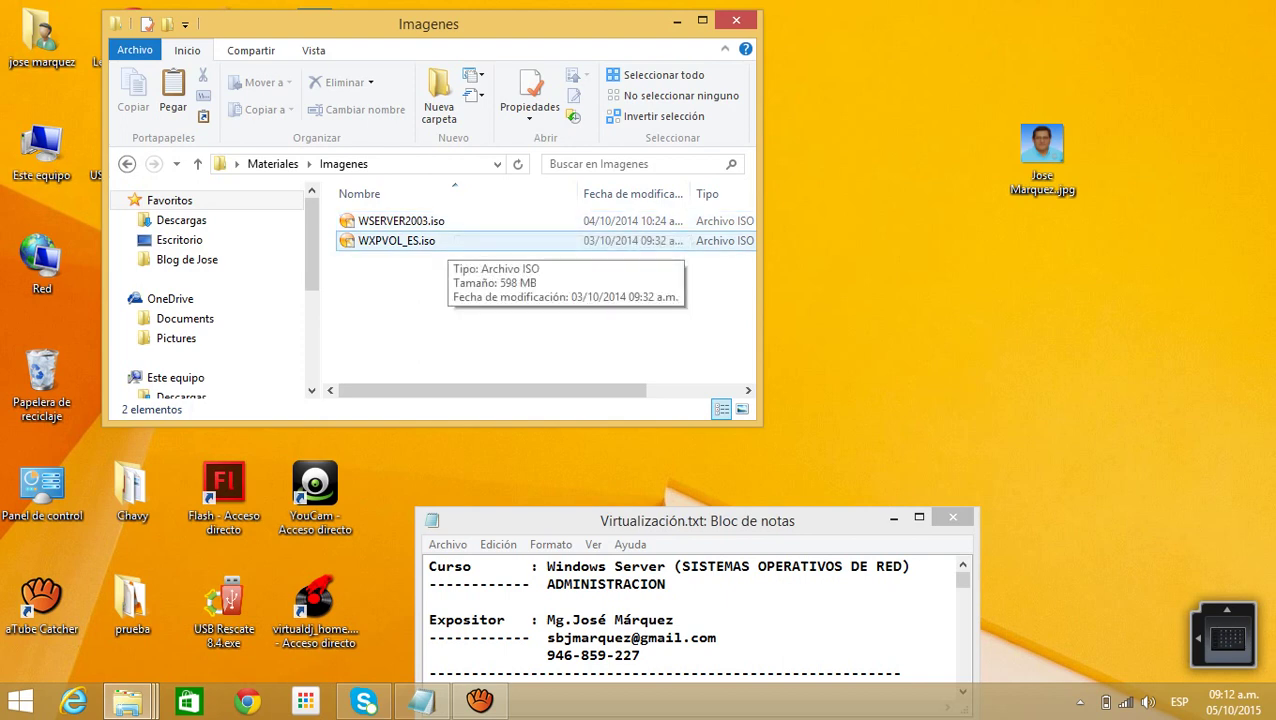
click(126, 163)
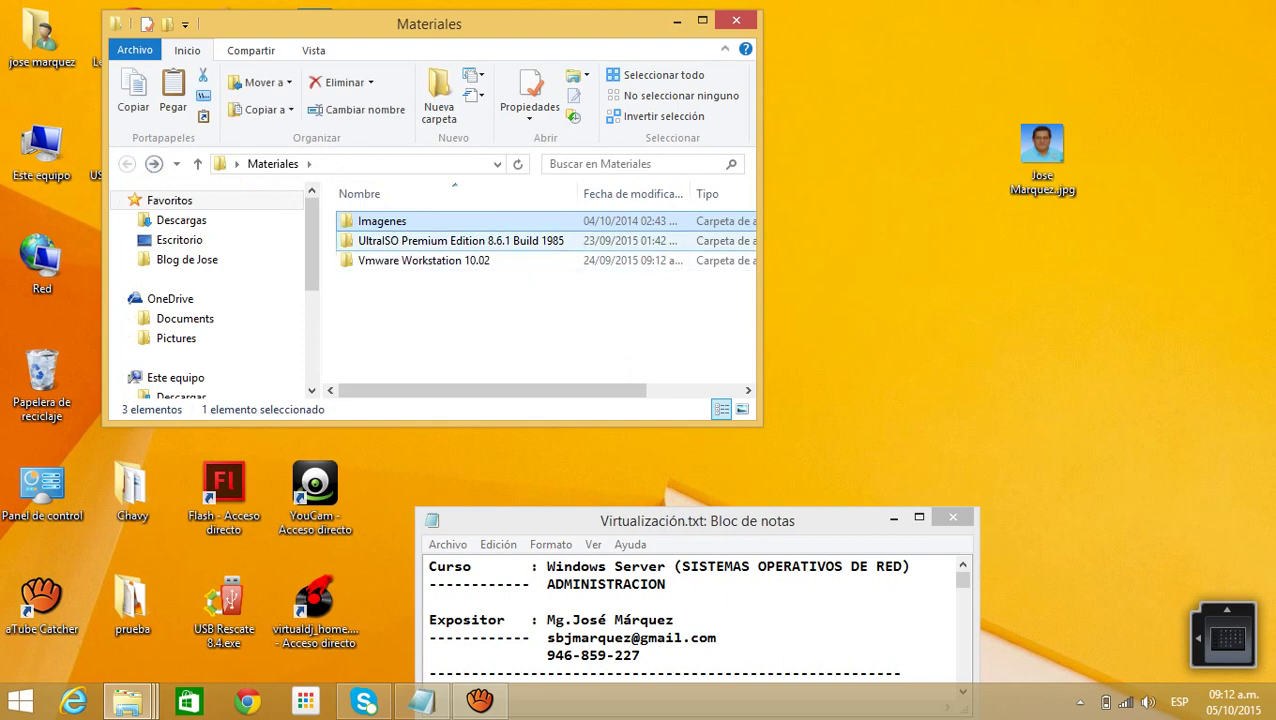
click(460, 240)
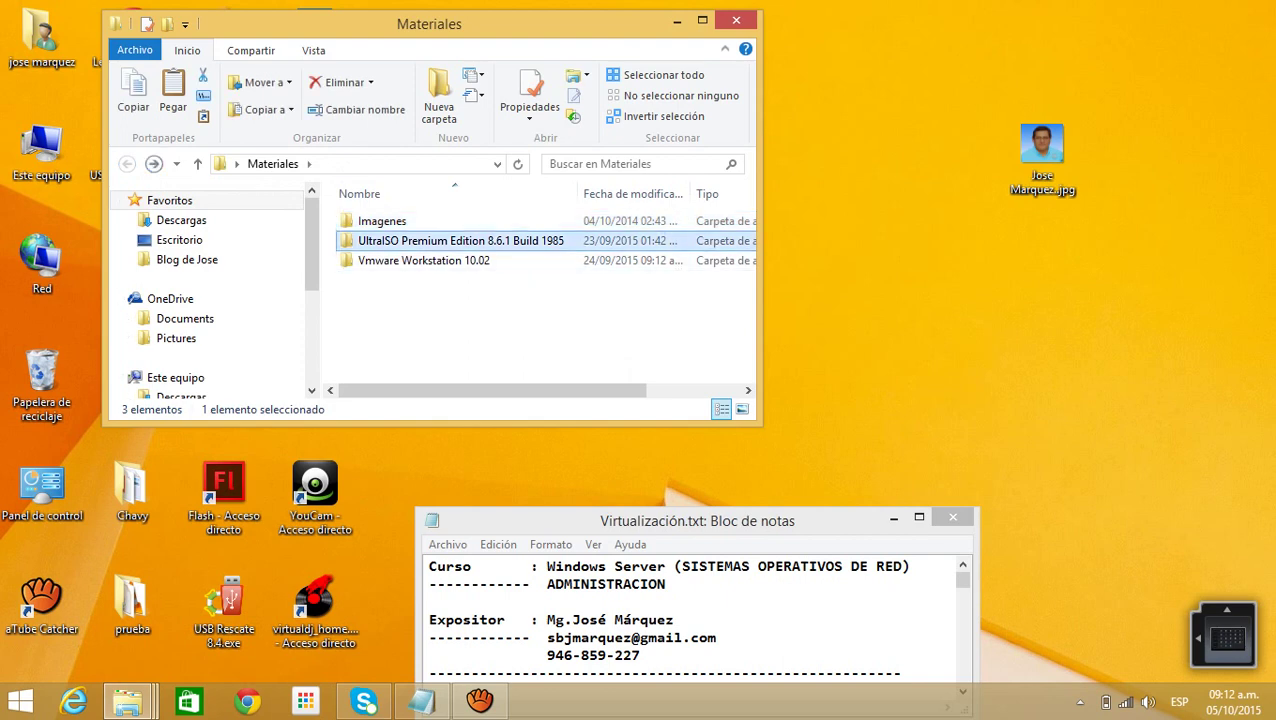
double_click(382, 221)
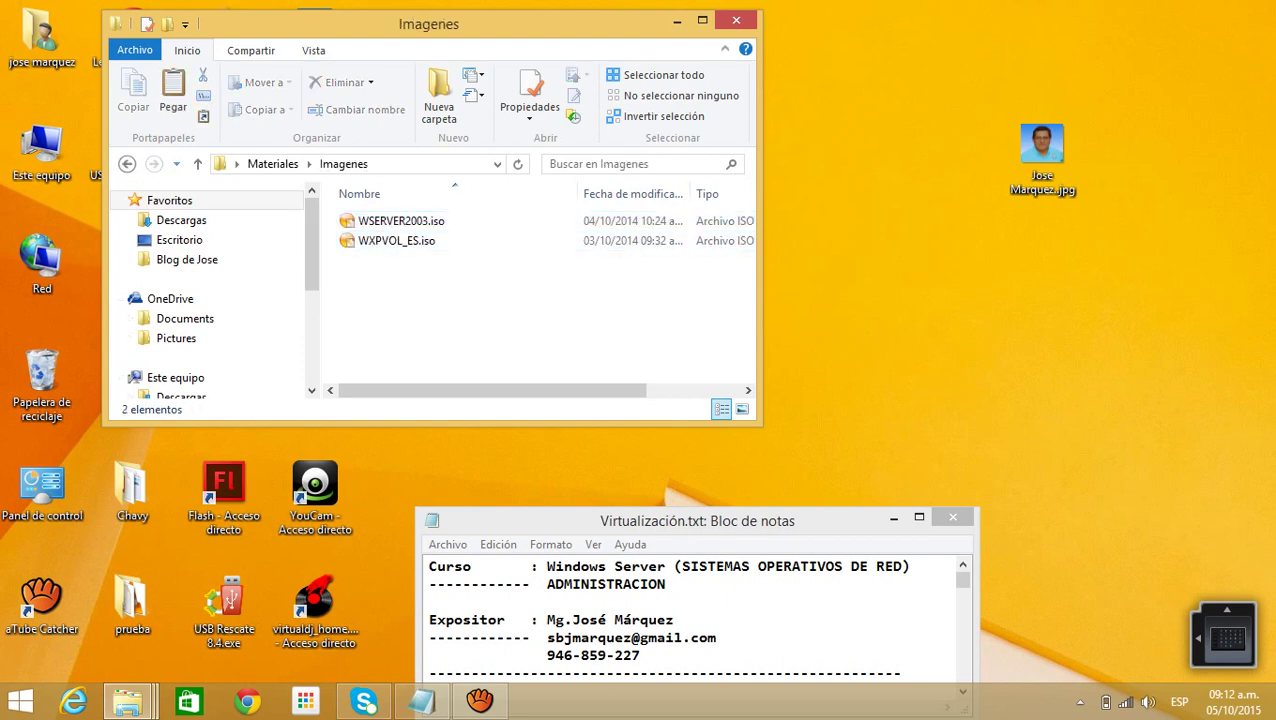
click(126, 163)
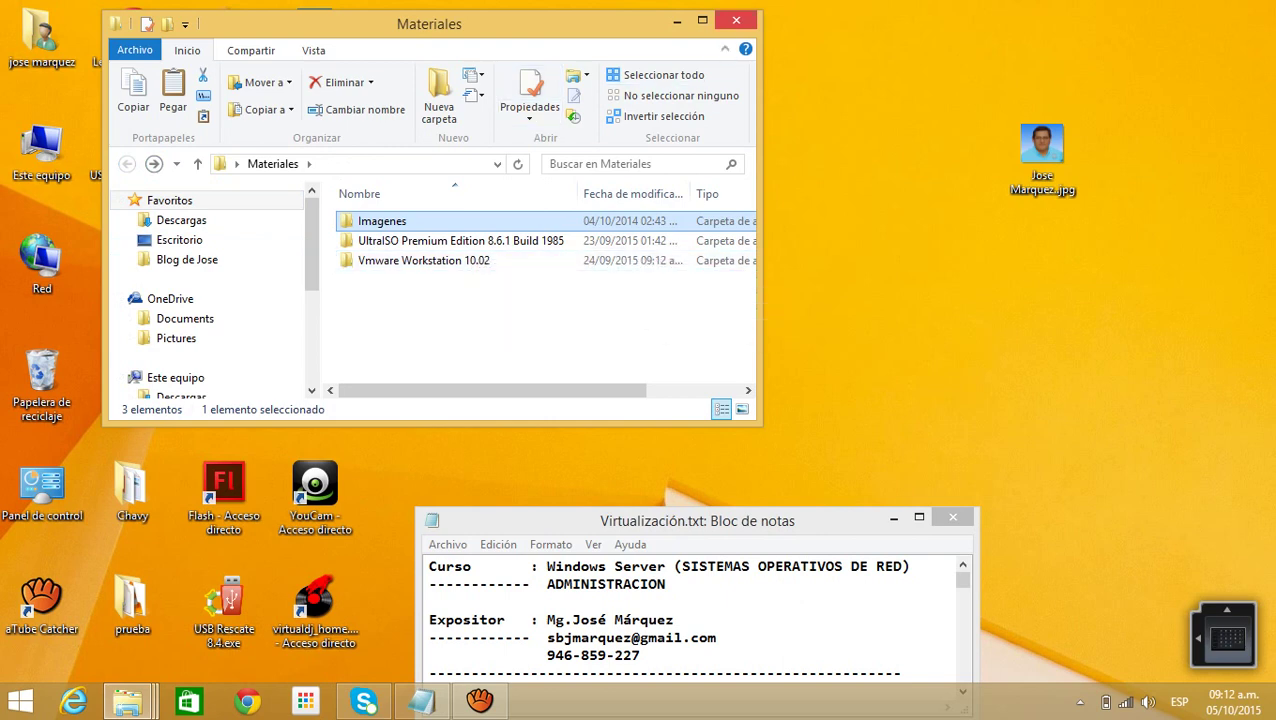
click(736, 20)
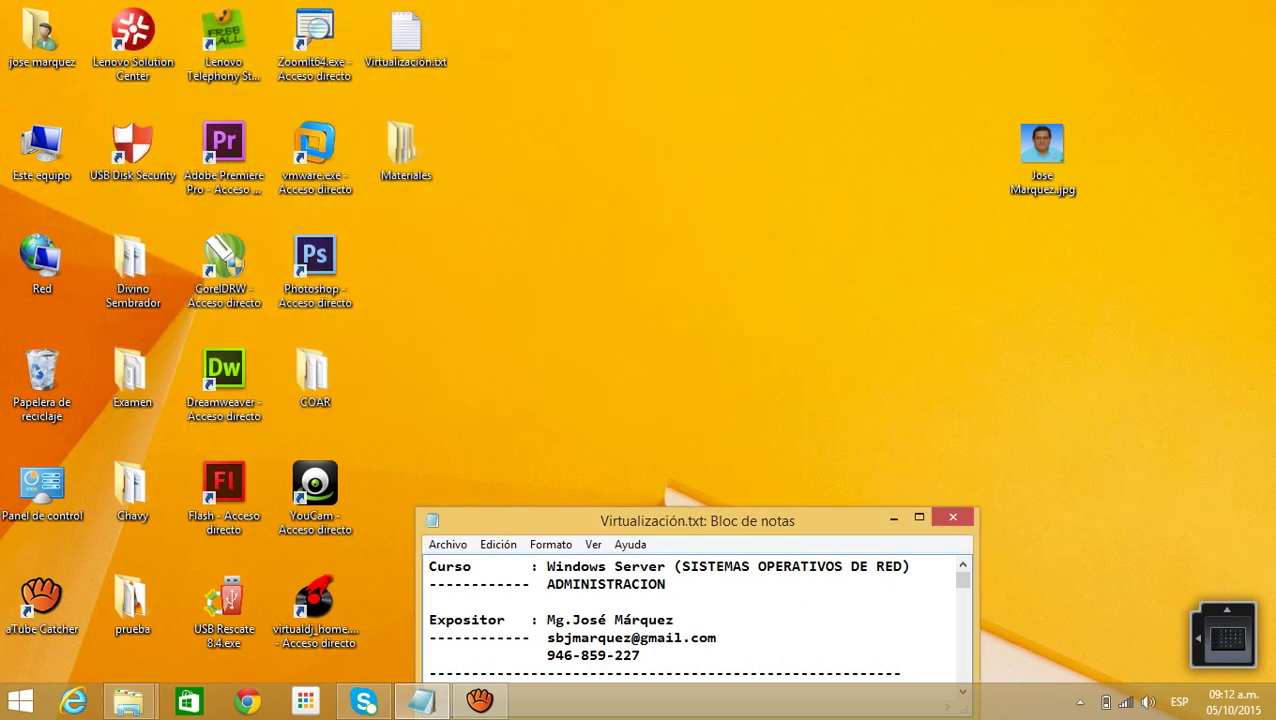
- Switch to the already open ZoomIt File Explorer window and browse to the Virtuales folder on drive C:
mouse_move(128, 700)
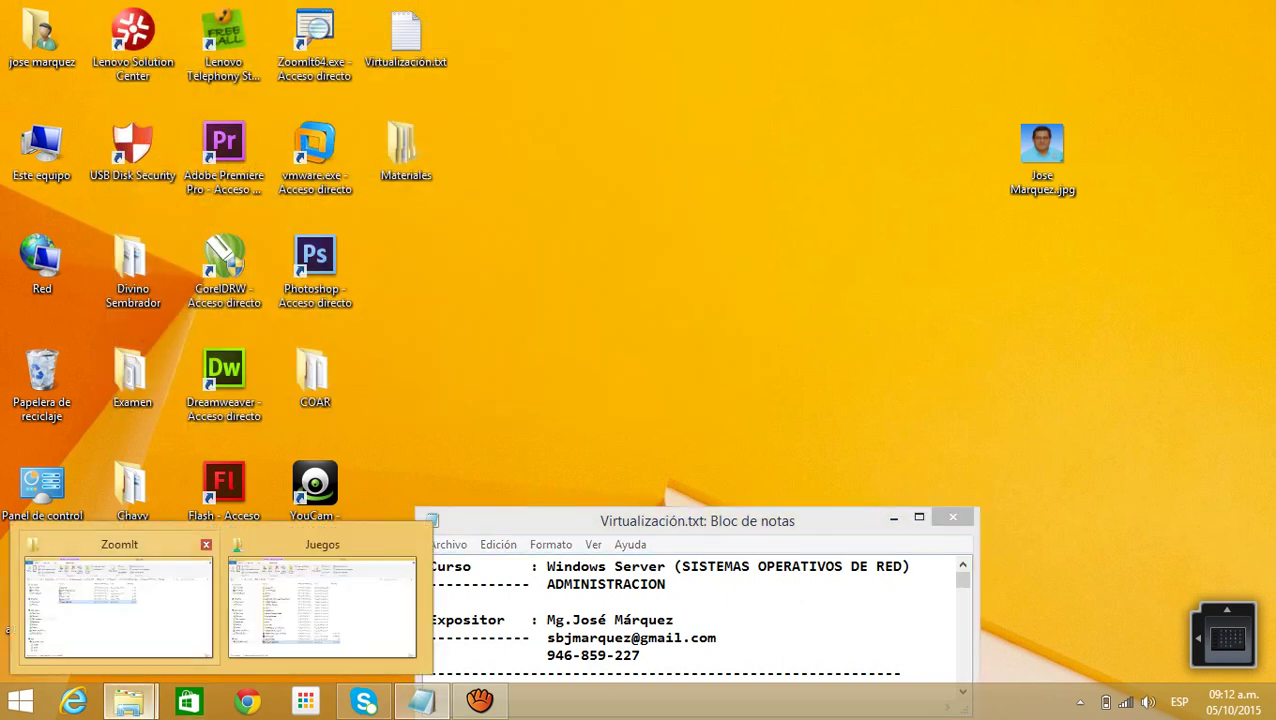
click(114, 600)
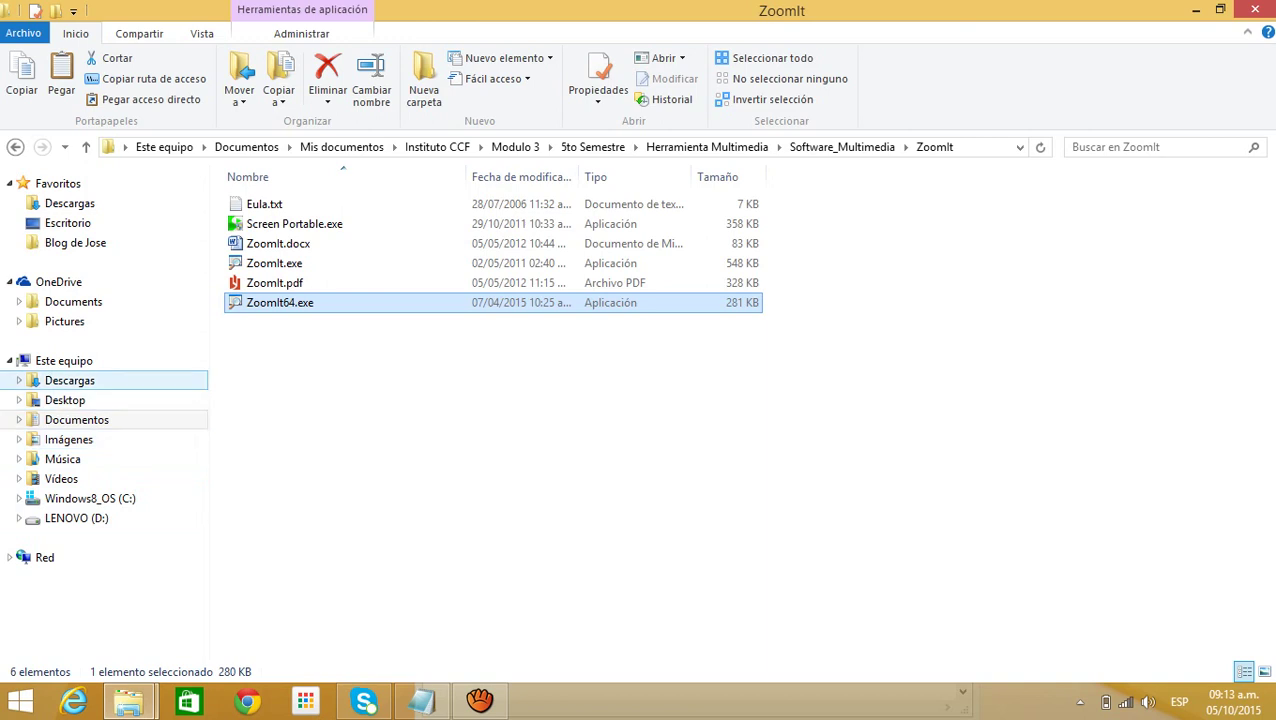
click(90, 498)
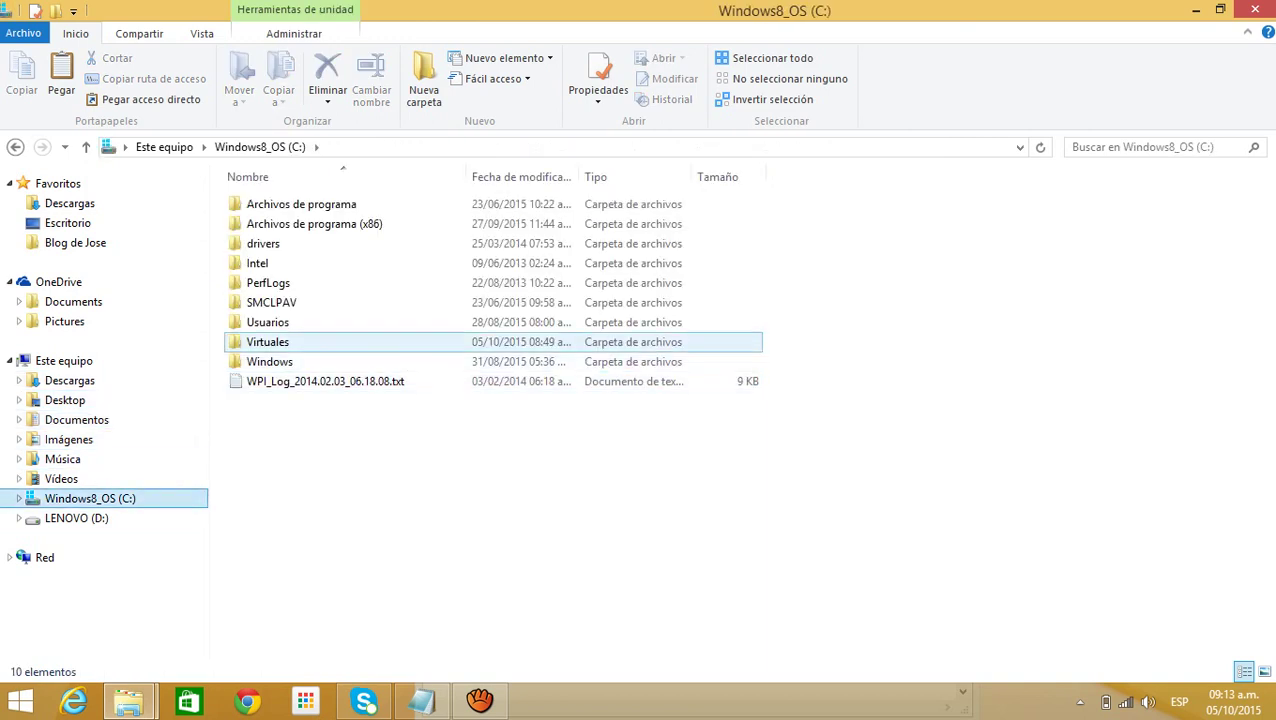
mouse_move(288, 343)
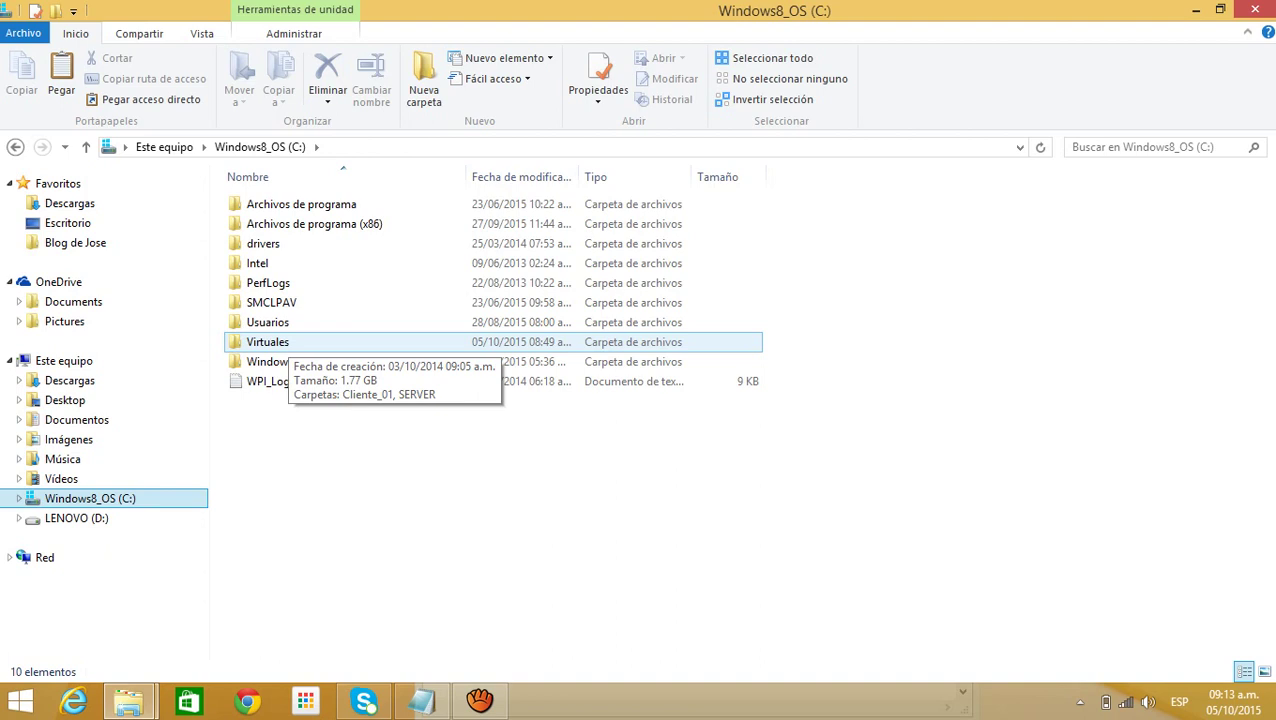
double_click(268, 342)
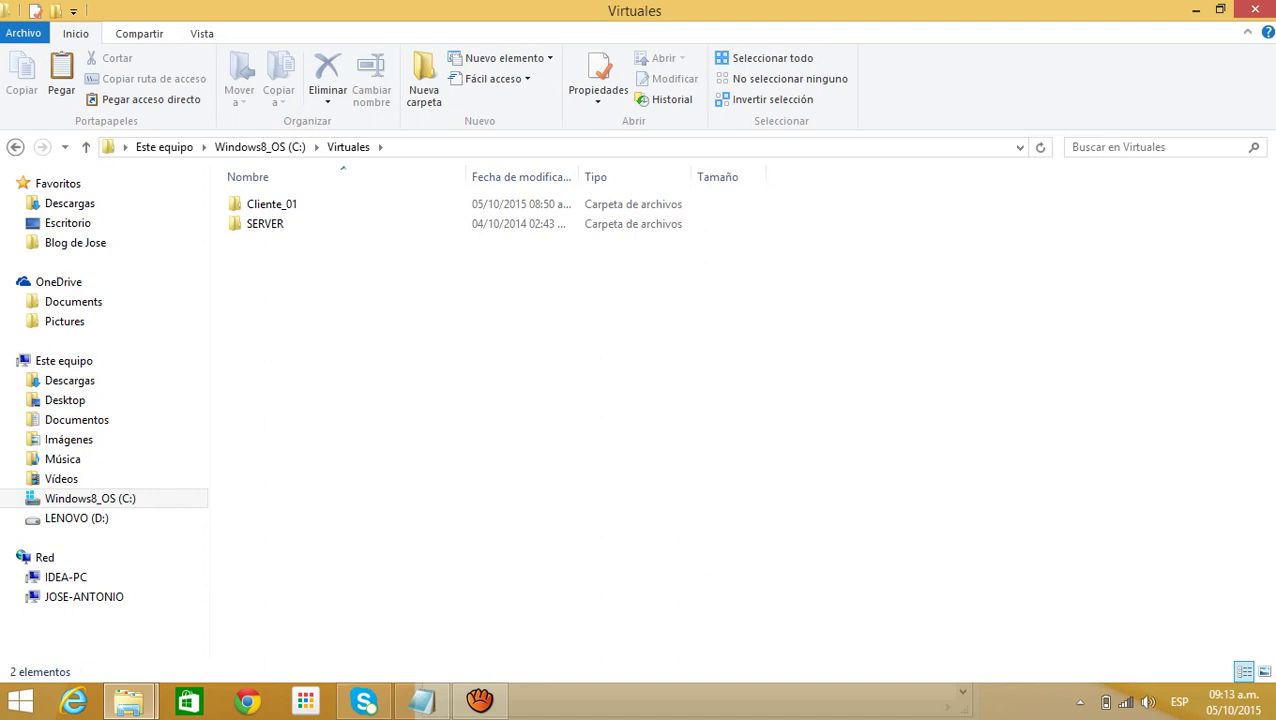
click(265, 223)
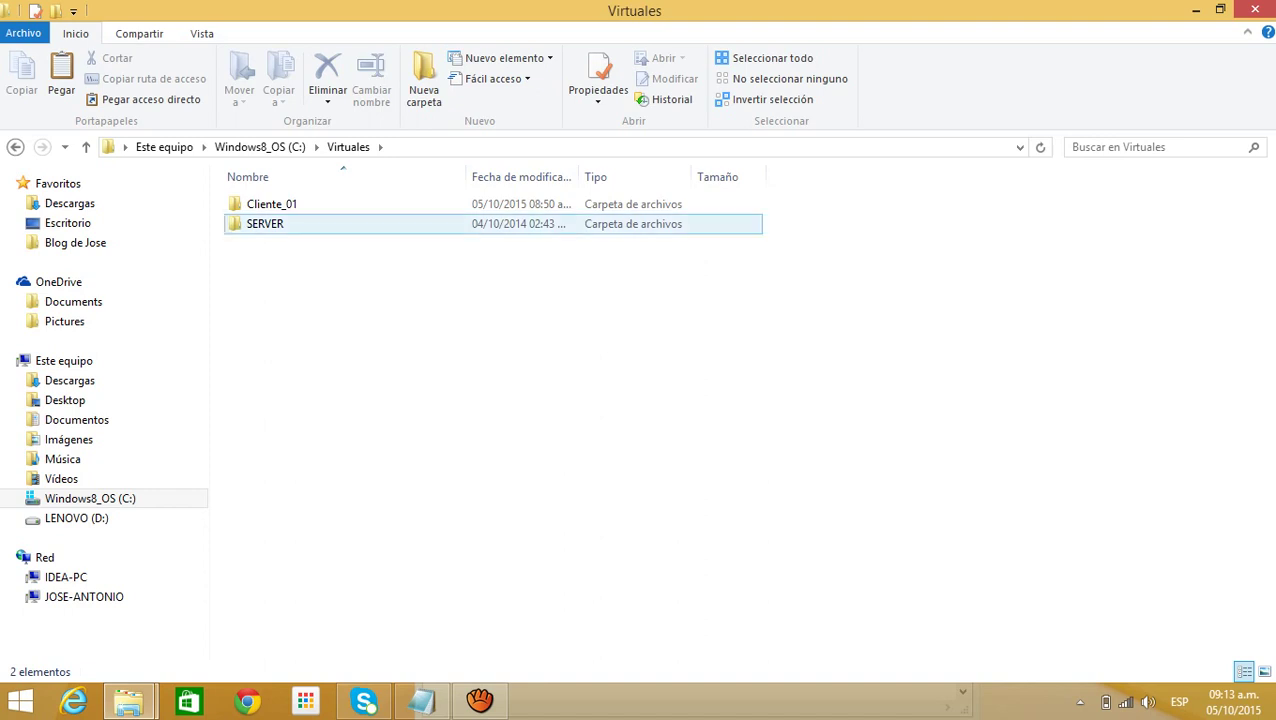
click(271, 203)
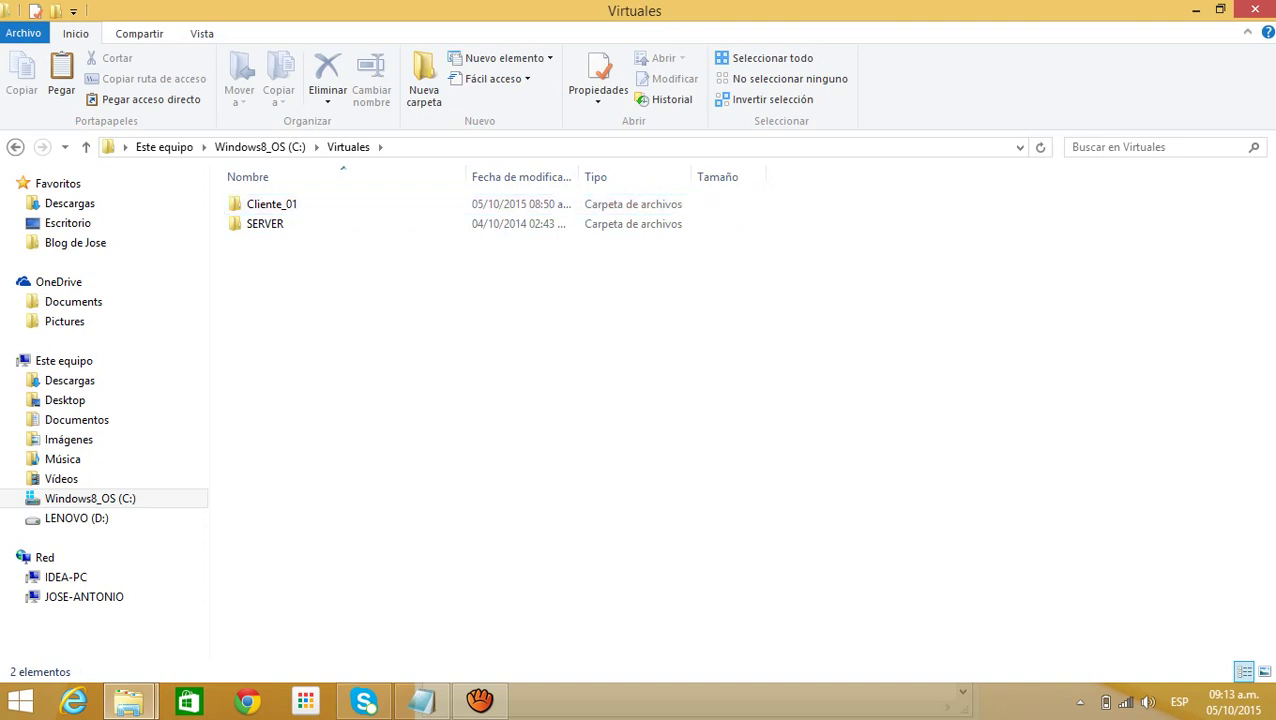
- Create a new folder named Cliente_02 inside the Virtuales folder
right_click(301, 299)
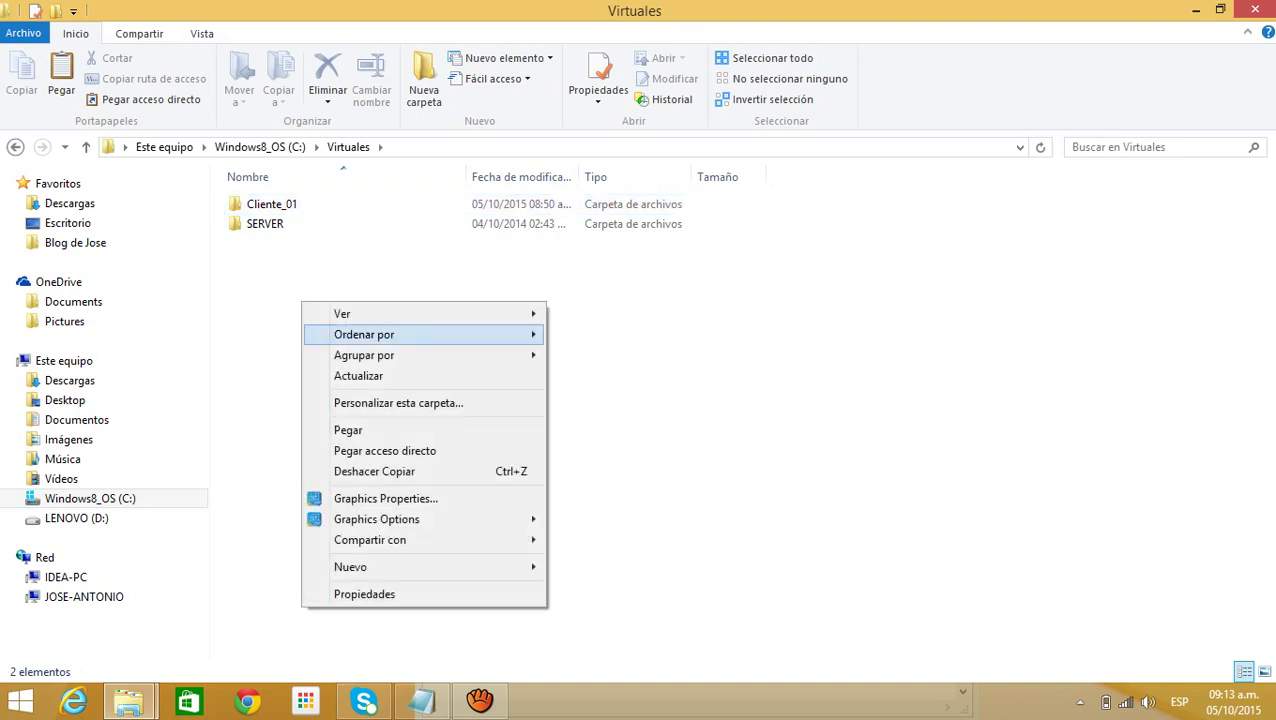
mouse_move(380, 566)
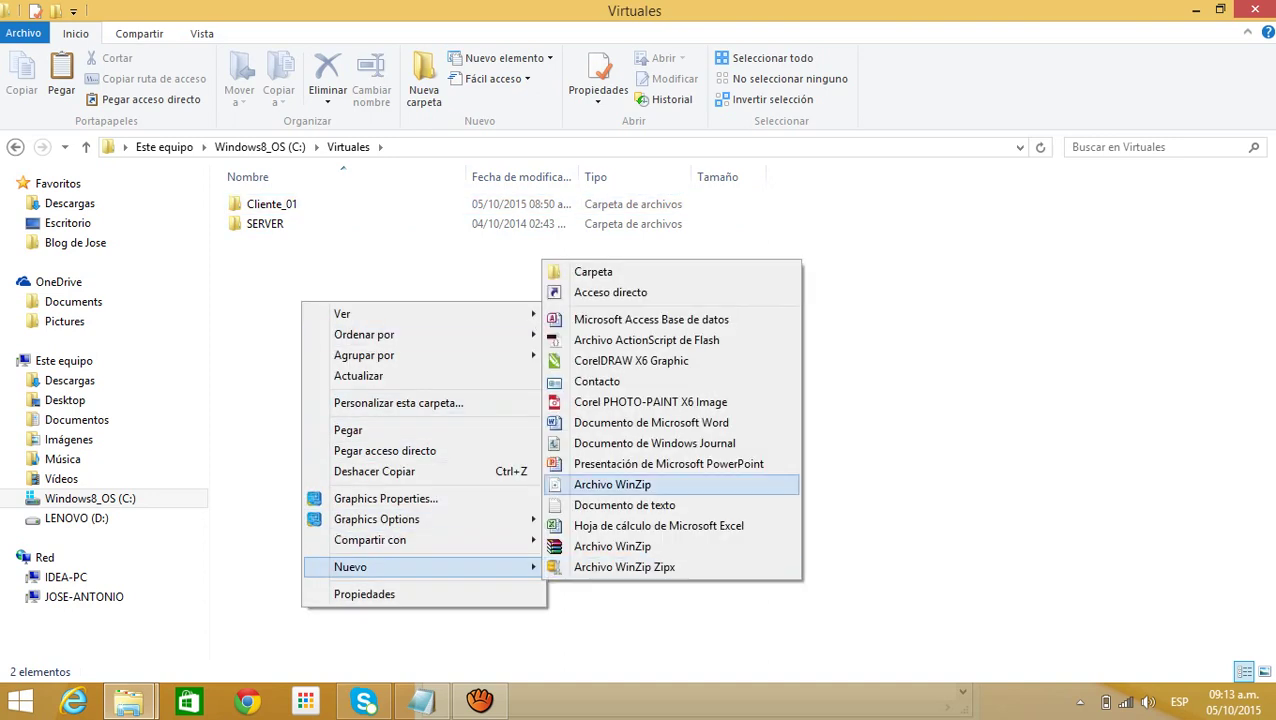
click(593, 272)
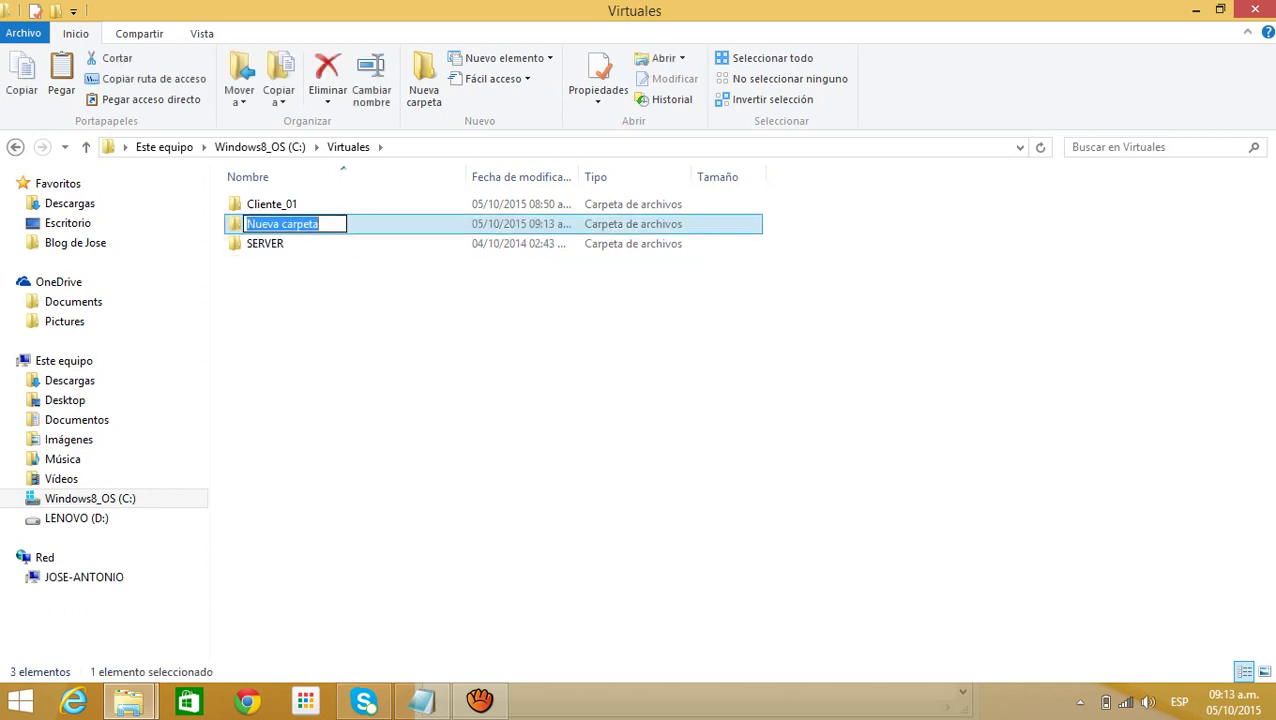
text(Cl)
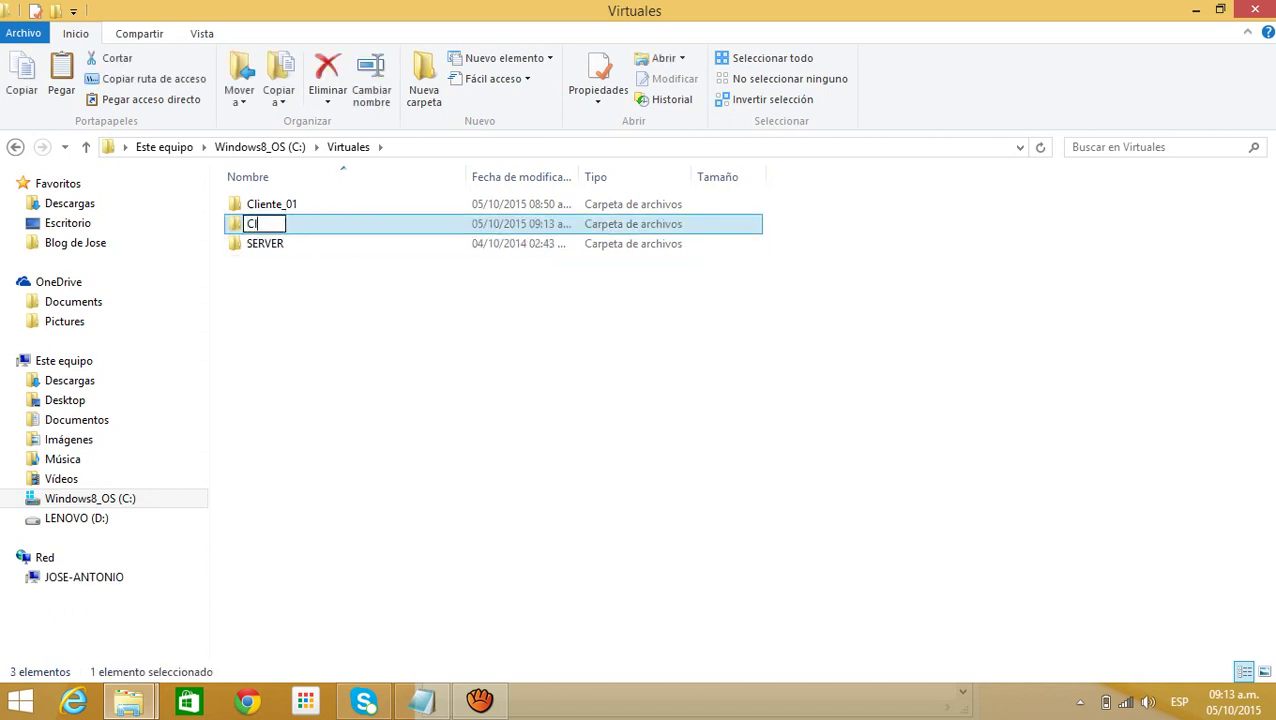
text(iente_02)
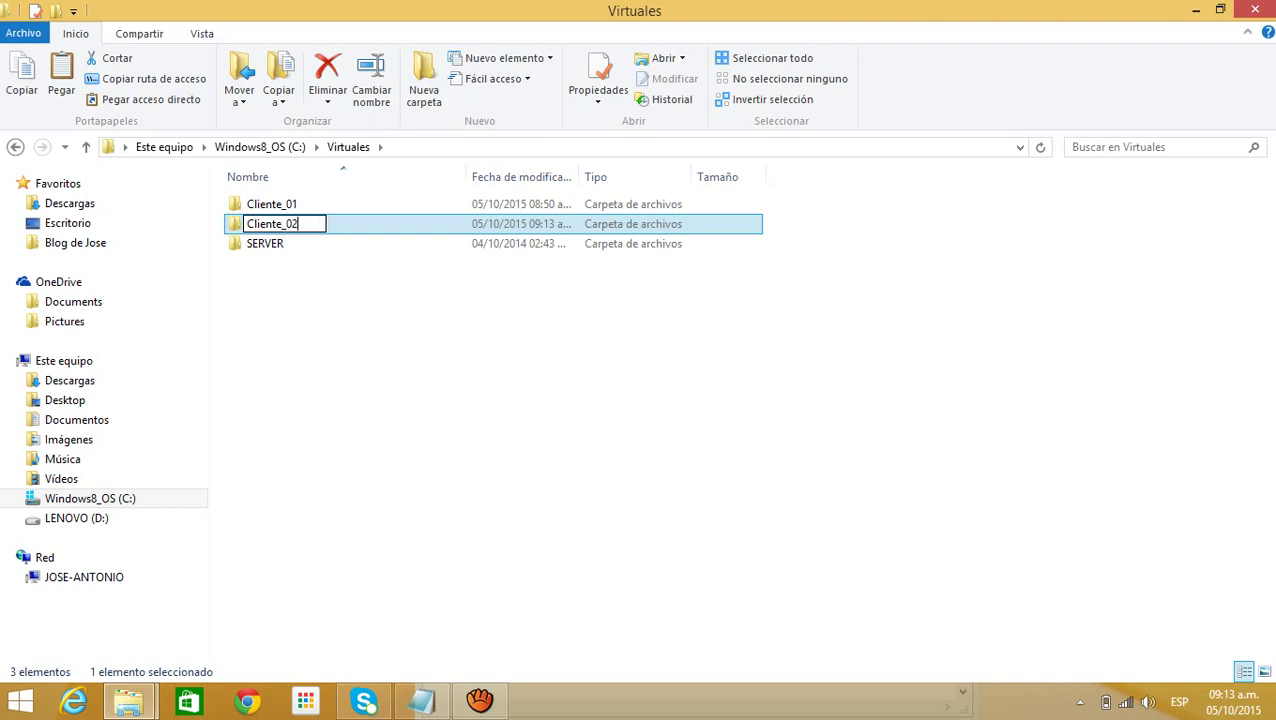
key(Return)
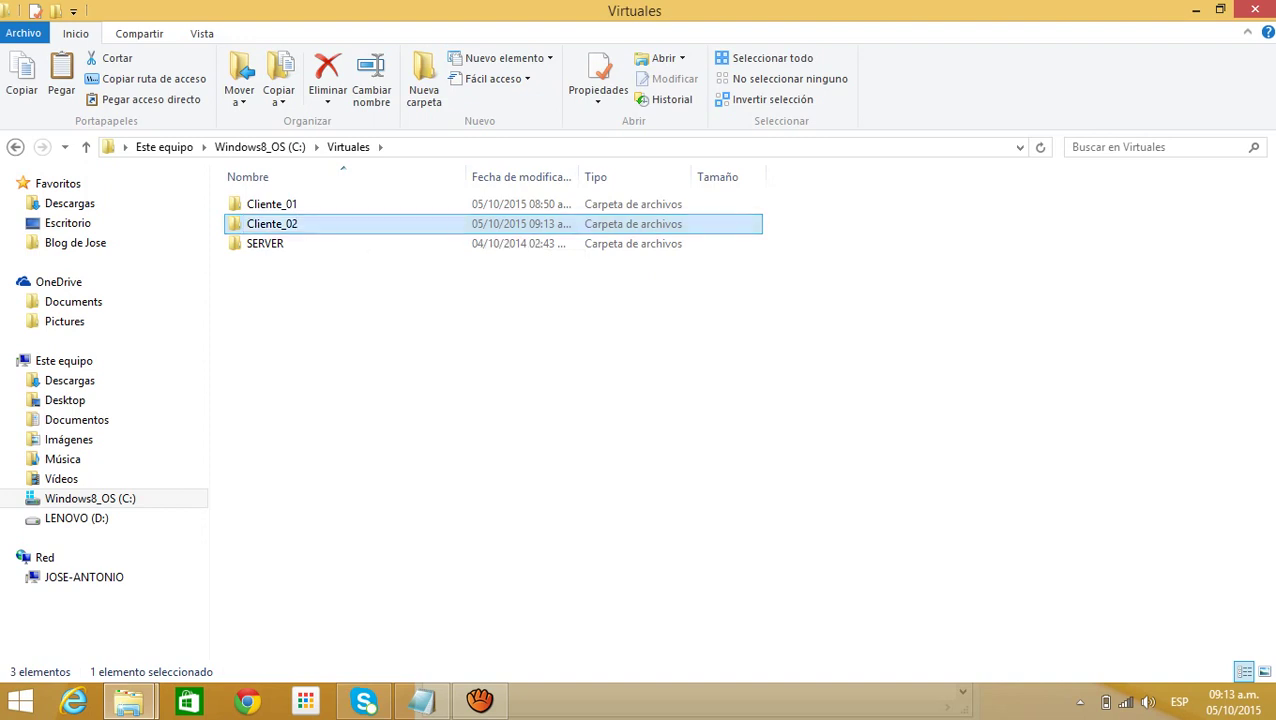
- Look at the contents of the Cliente_02 and Cliente_01 folders, returning to Virtuales after each one
double_click(360, 225)
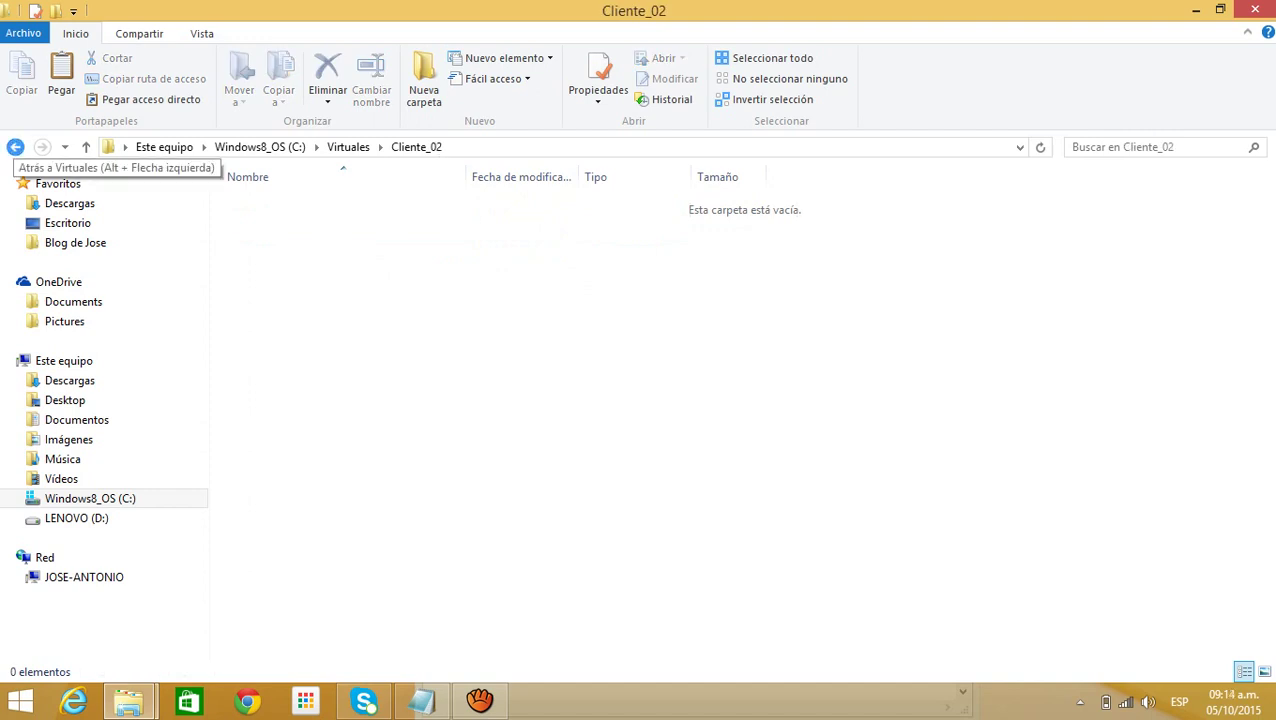
click(15, 147)
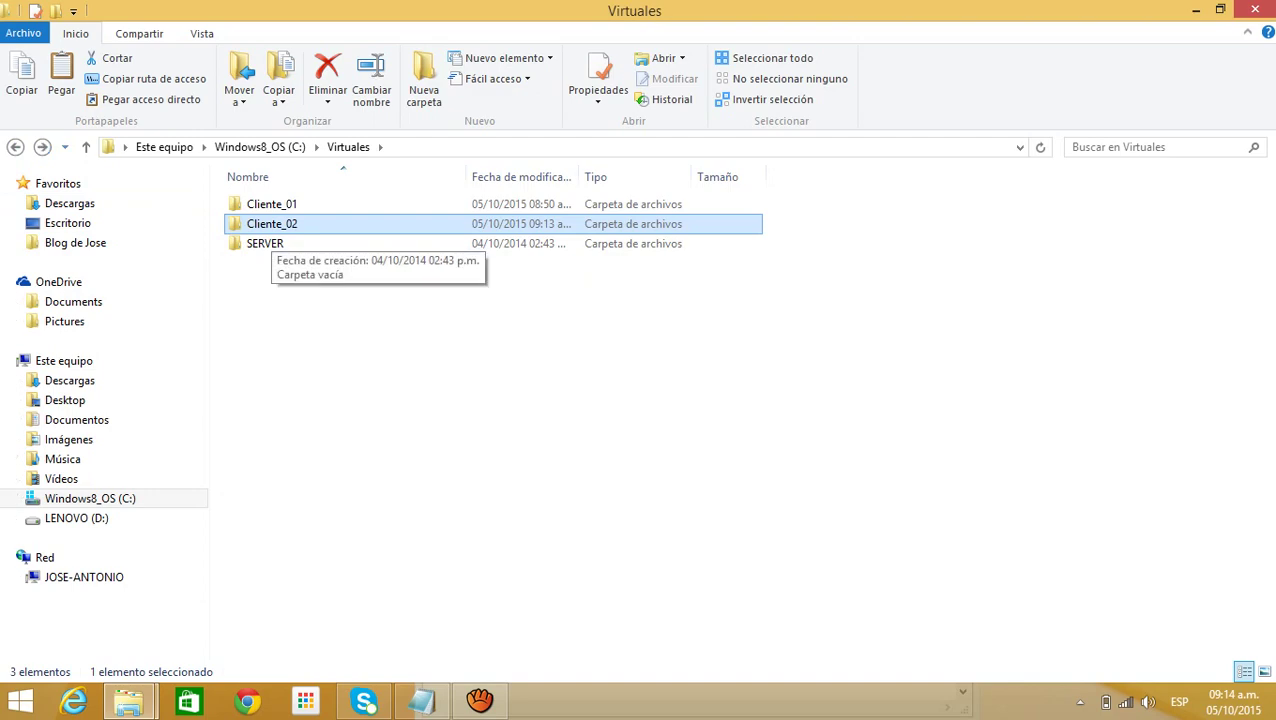
double_click(272, 204)
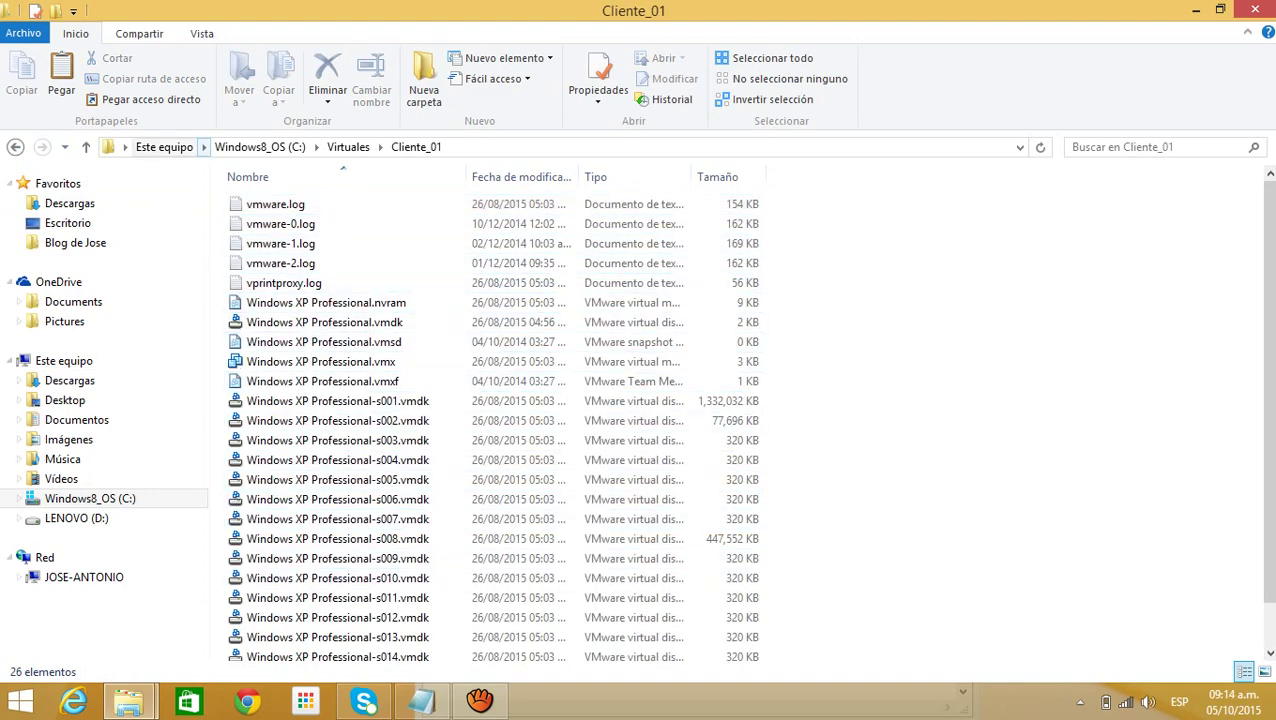
click(15, 147)
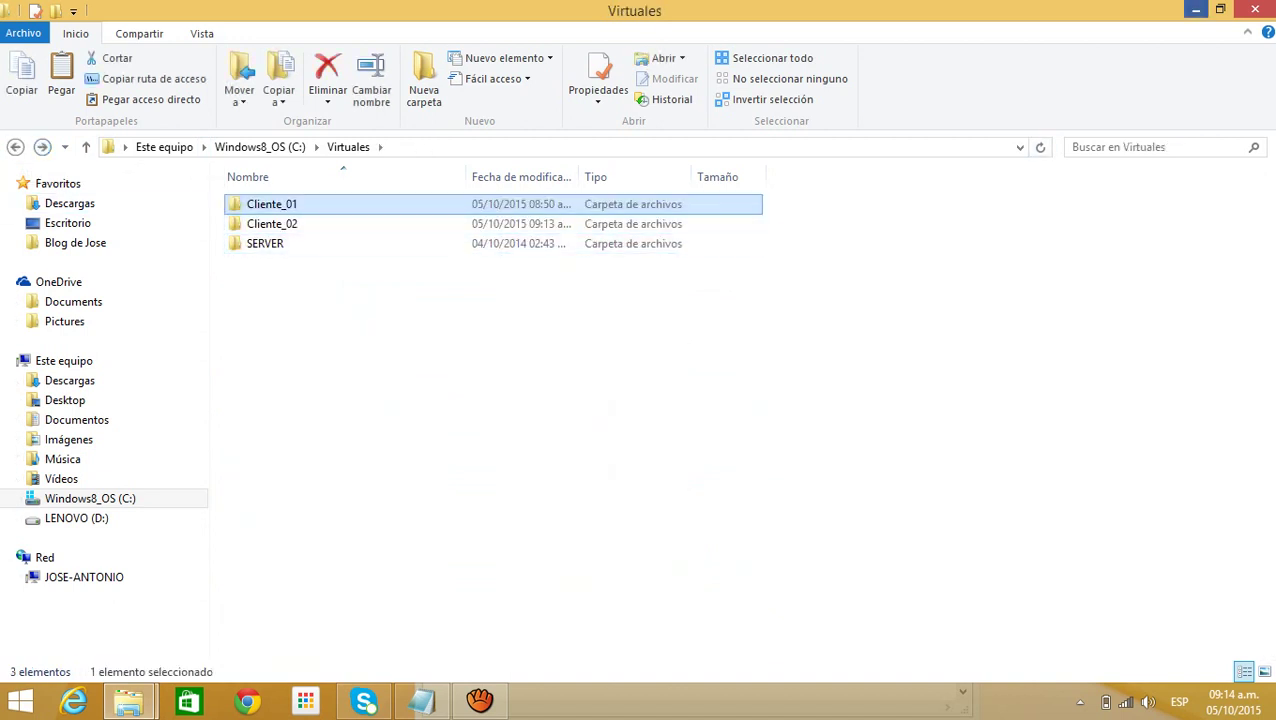
- Minimize File Explorer, launch VMware Workstation from its desktop shortcut and narrow the Library pane slightly
click(1196, 9)
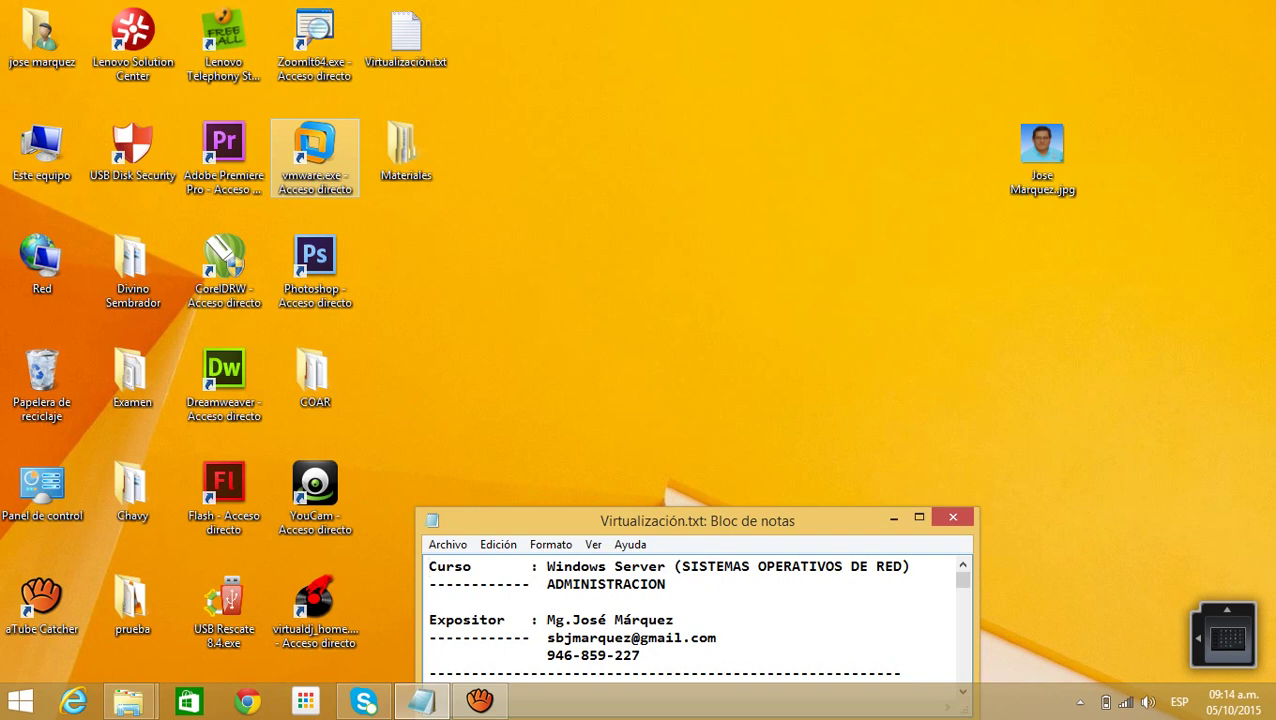
click(314, 152)
key(Return)
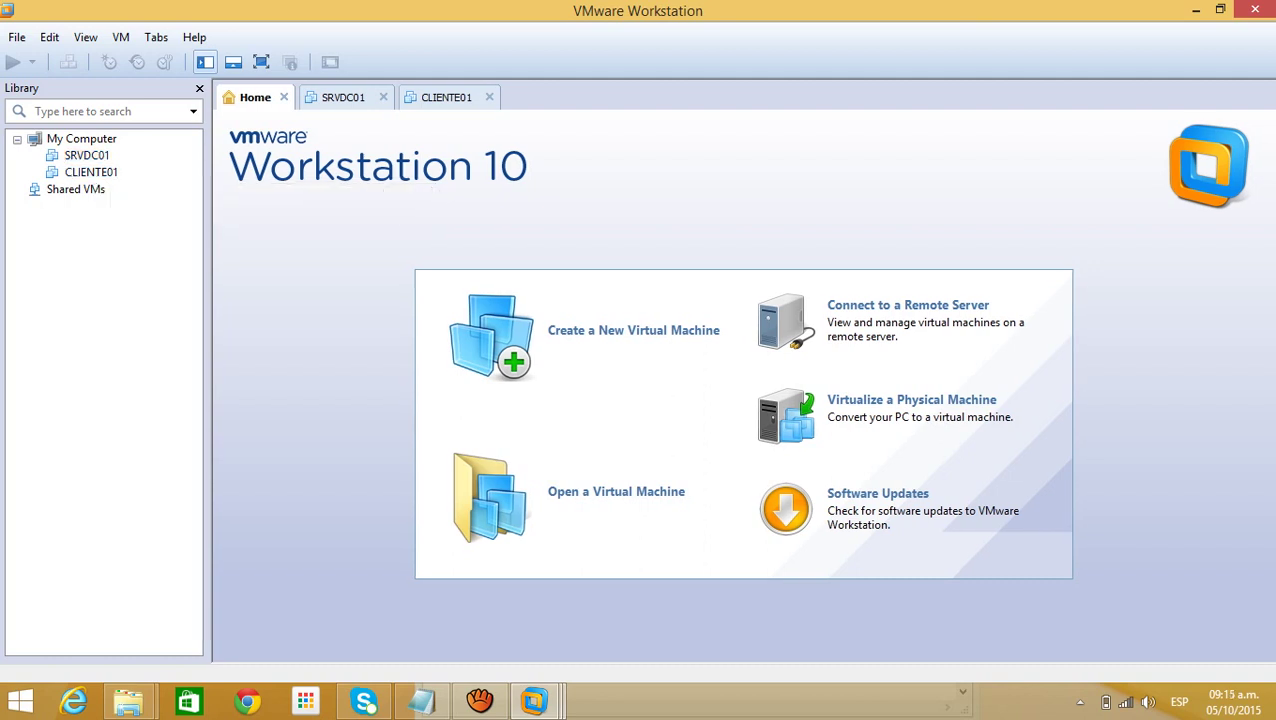
drag(209, 295, 181, 295)
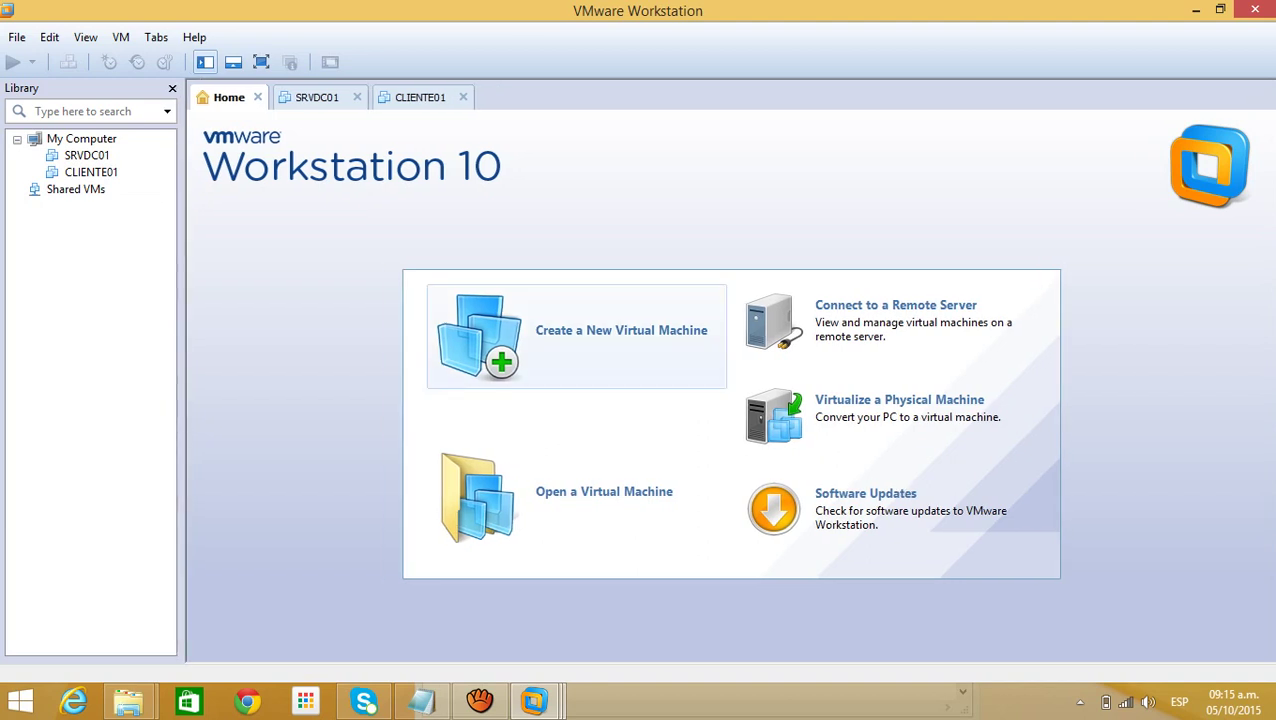
- Start a new virtual machine in the wizard and choose the Custom (advanced) configuration
click(17, 37)
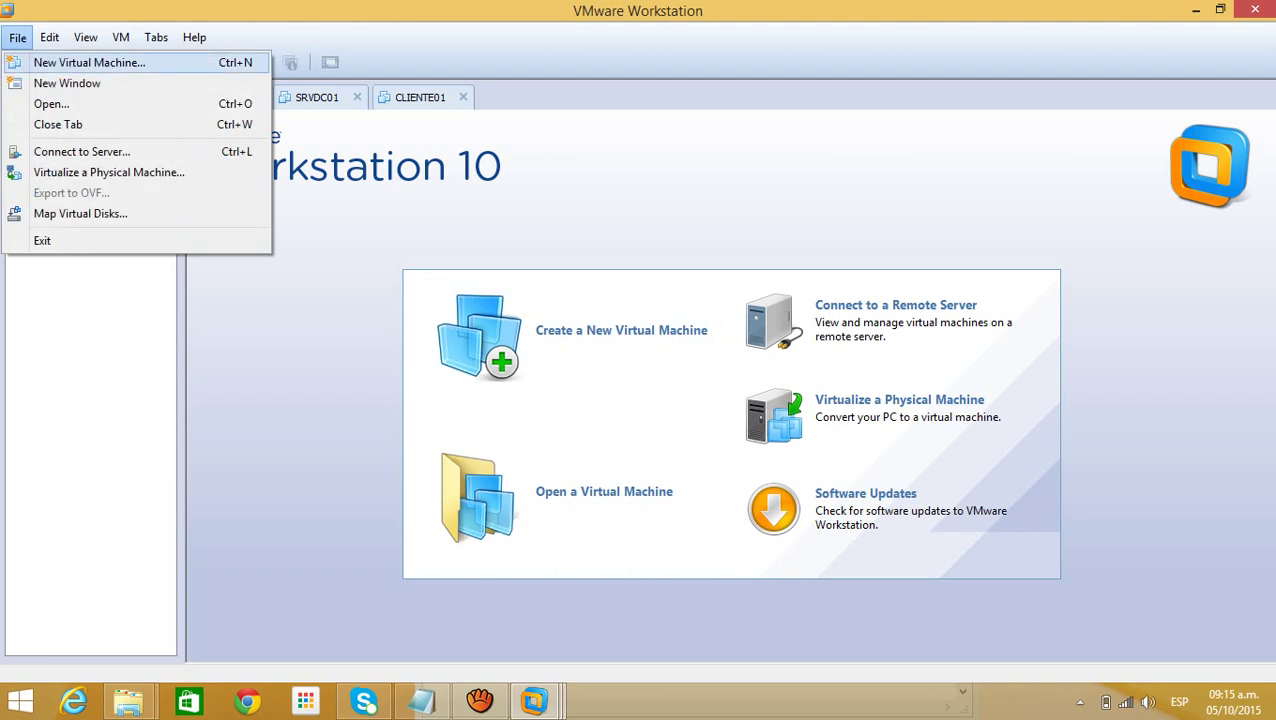
key(Return)
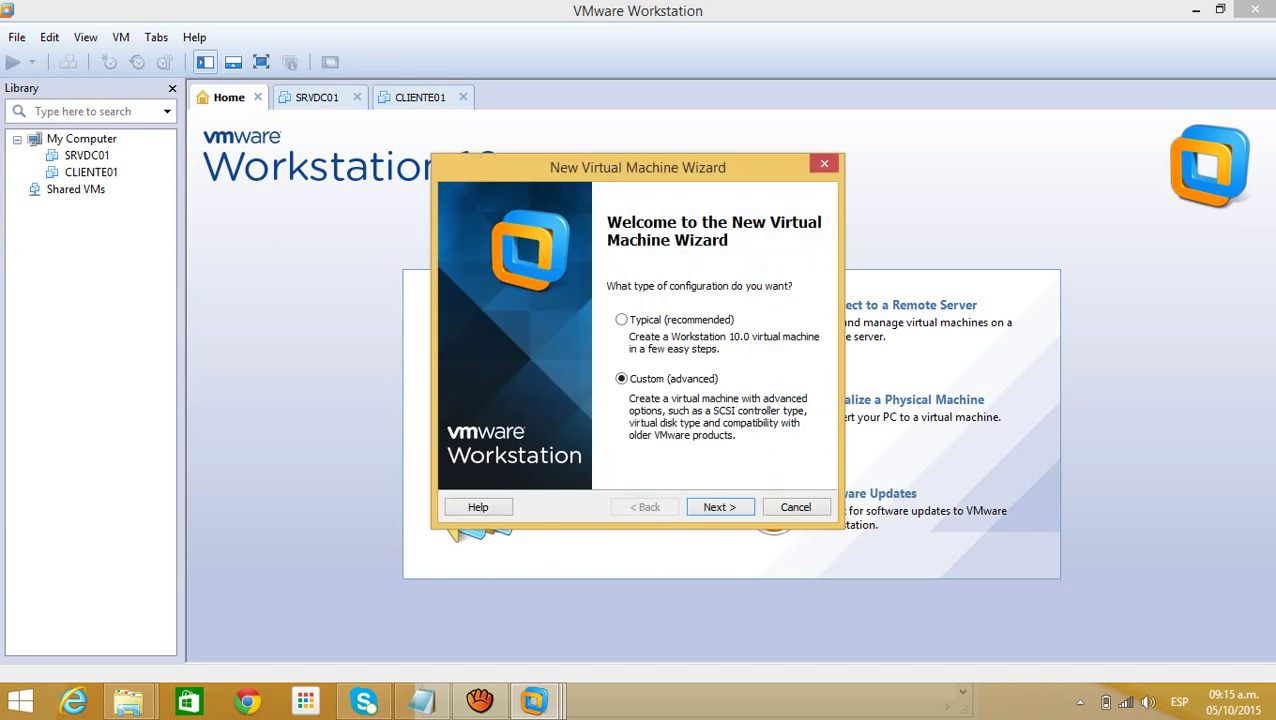
click(621, 319)
key(Down)
key(Return)
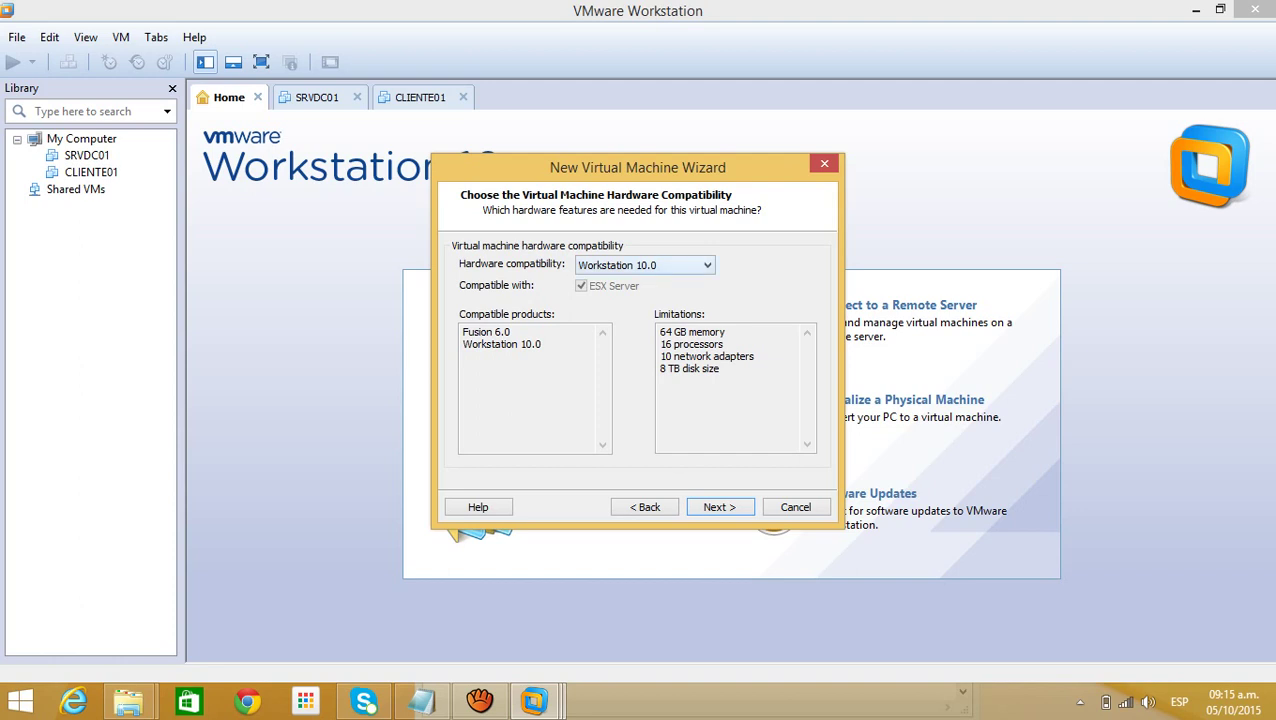
- Choose Workstation 10.0 as the hardware compatibility and continue to the guest operating system installation page
key(alt+Down)
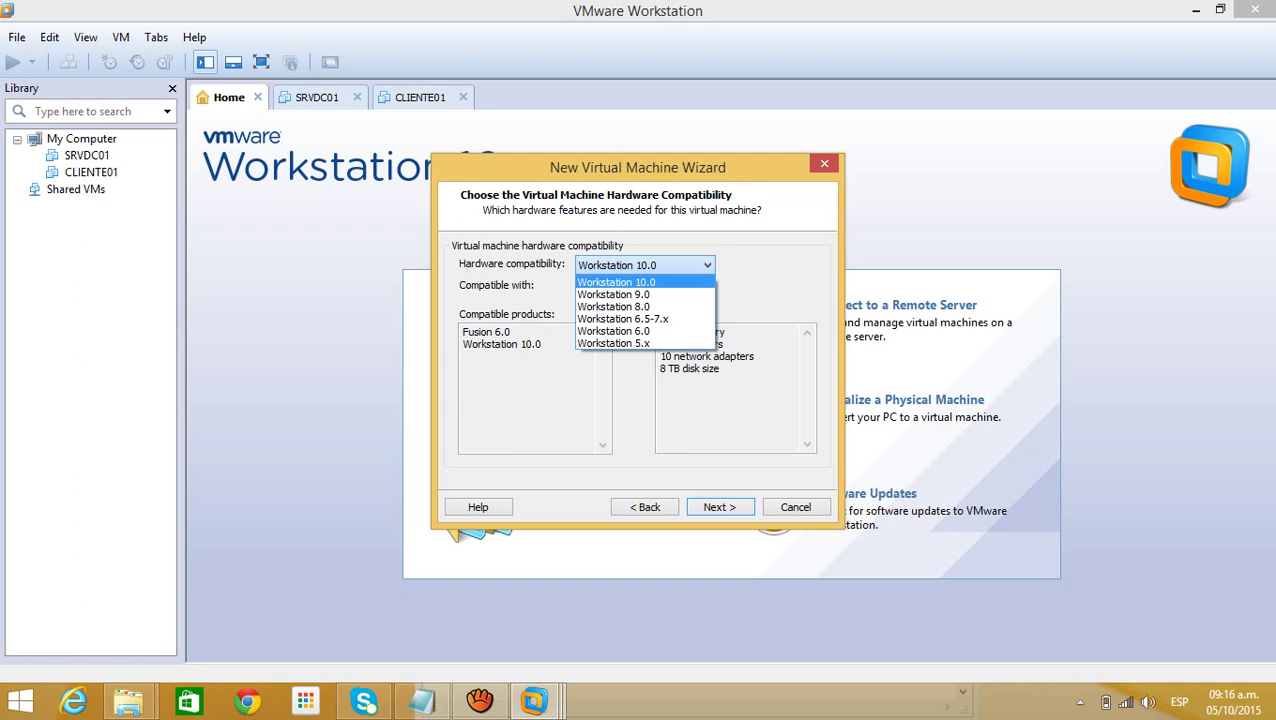
key(Return)
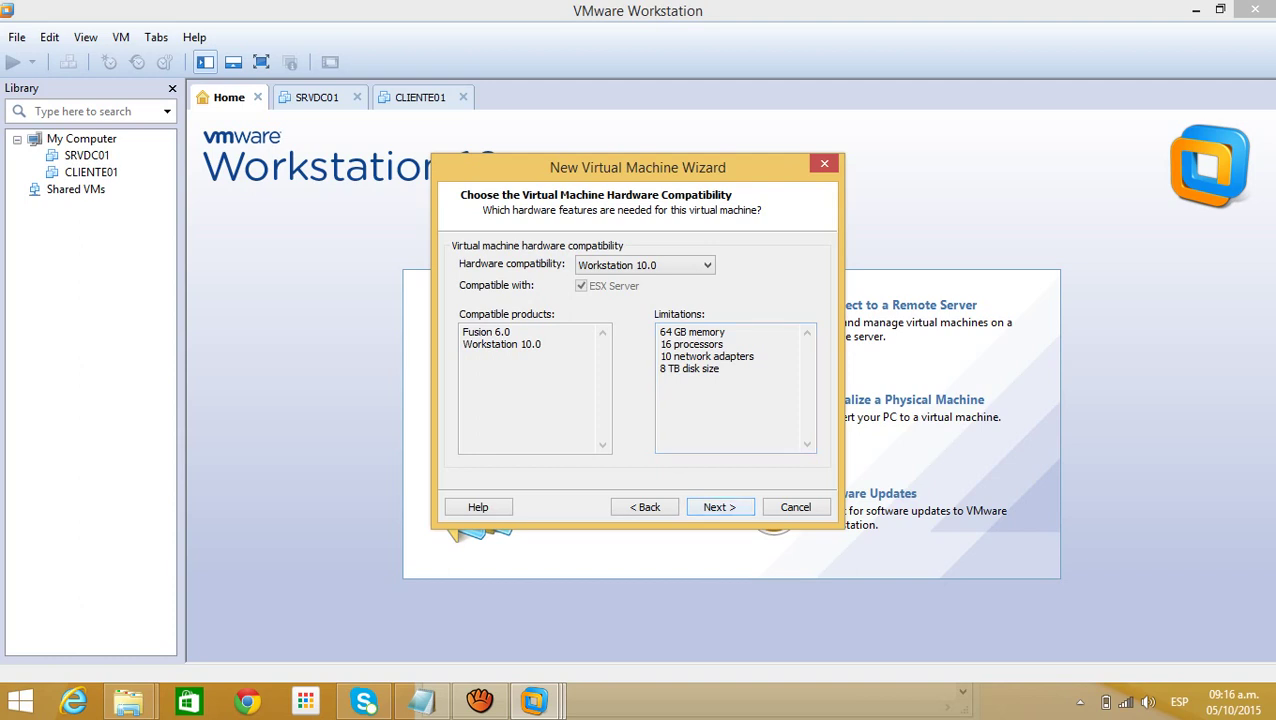
key(Return)
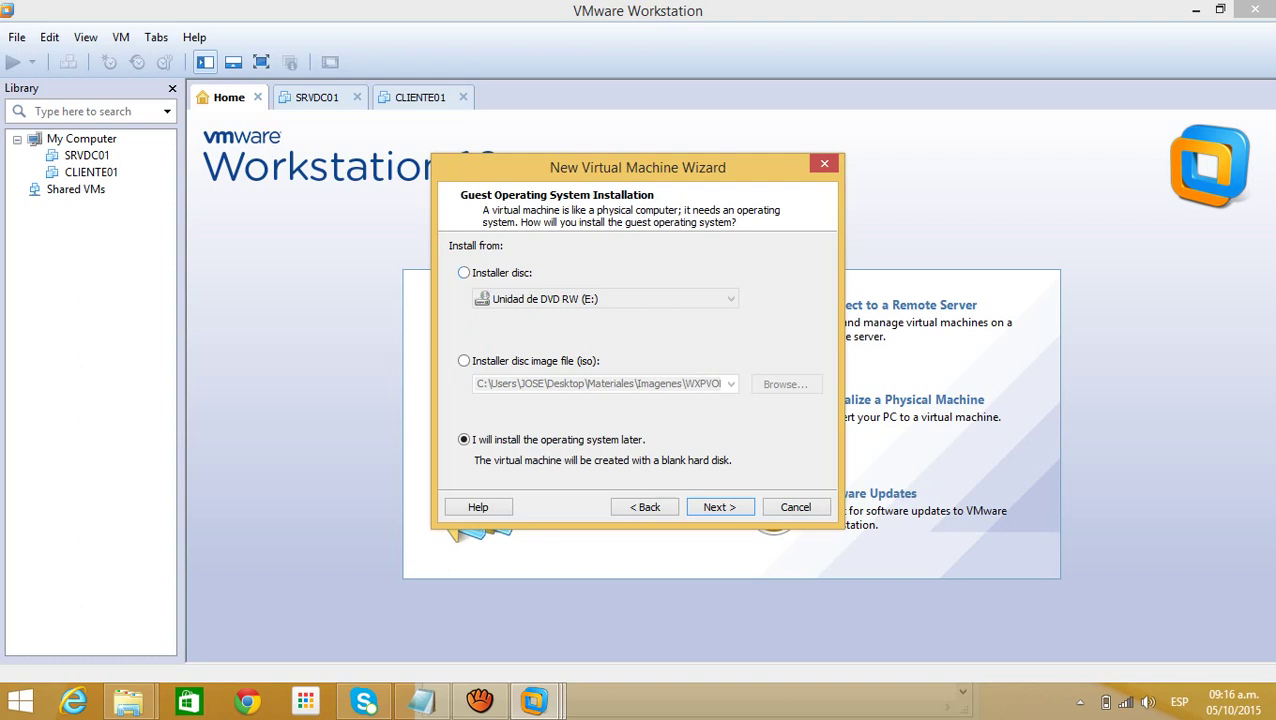
- Try the installer disc and installer disc image file (iso) options as the installation source
click(463, 272)
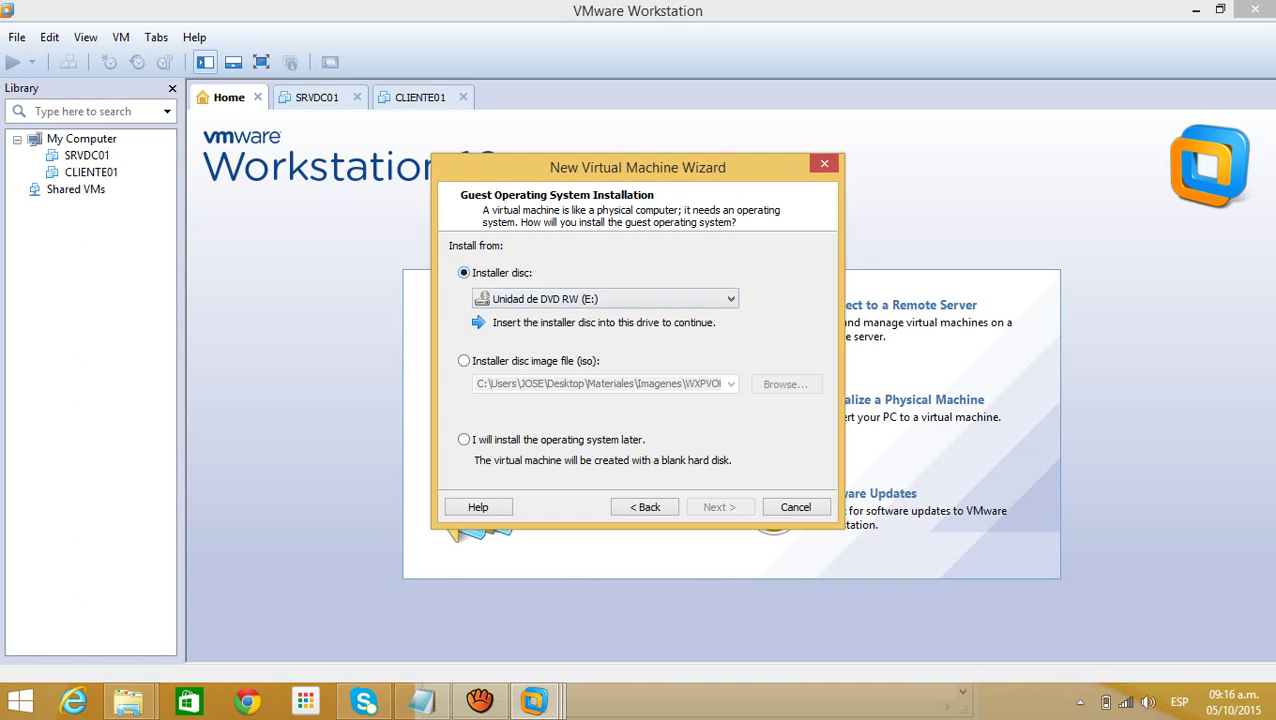
click(463, 360)
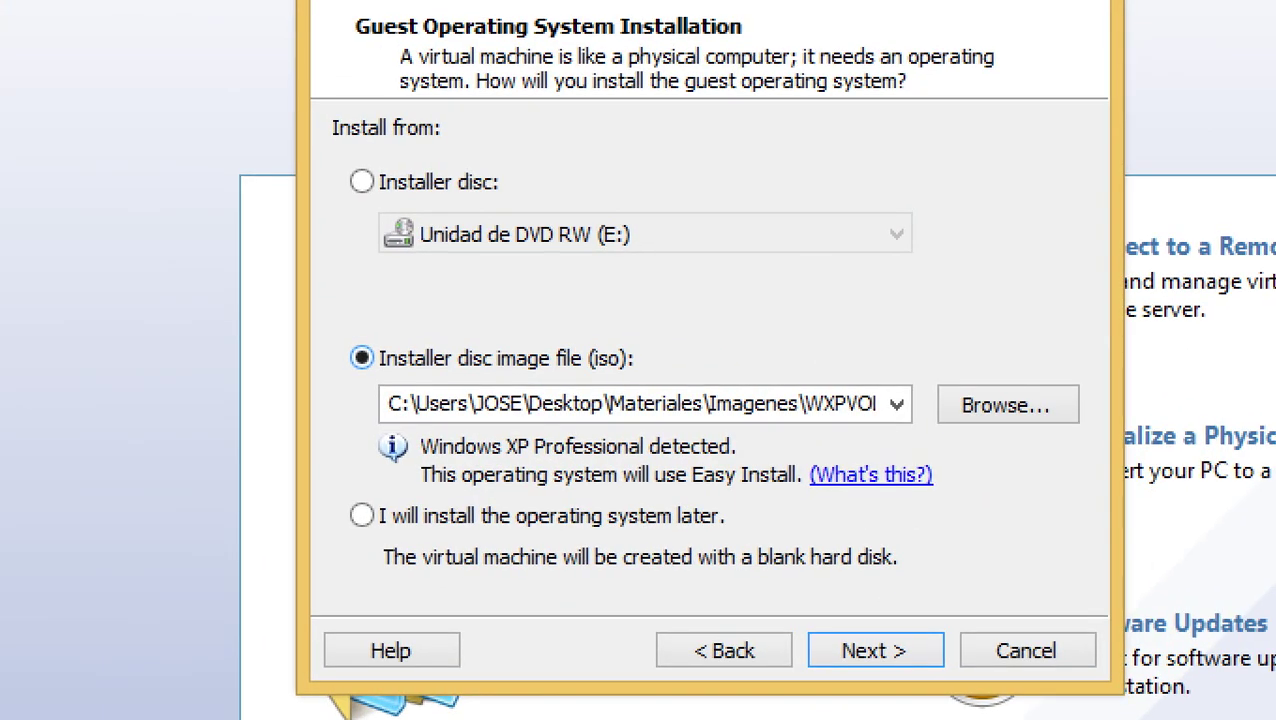
drag(644, 352, 693, 324)
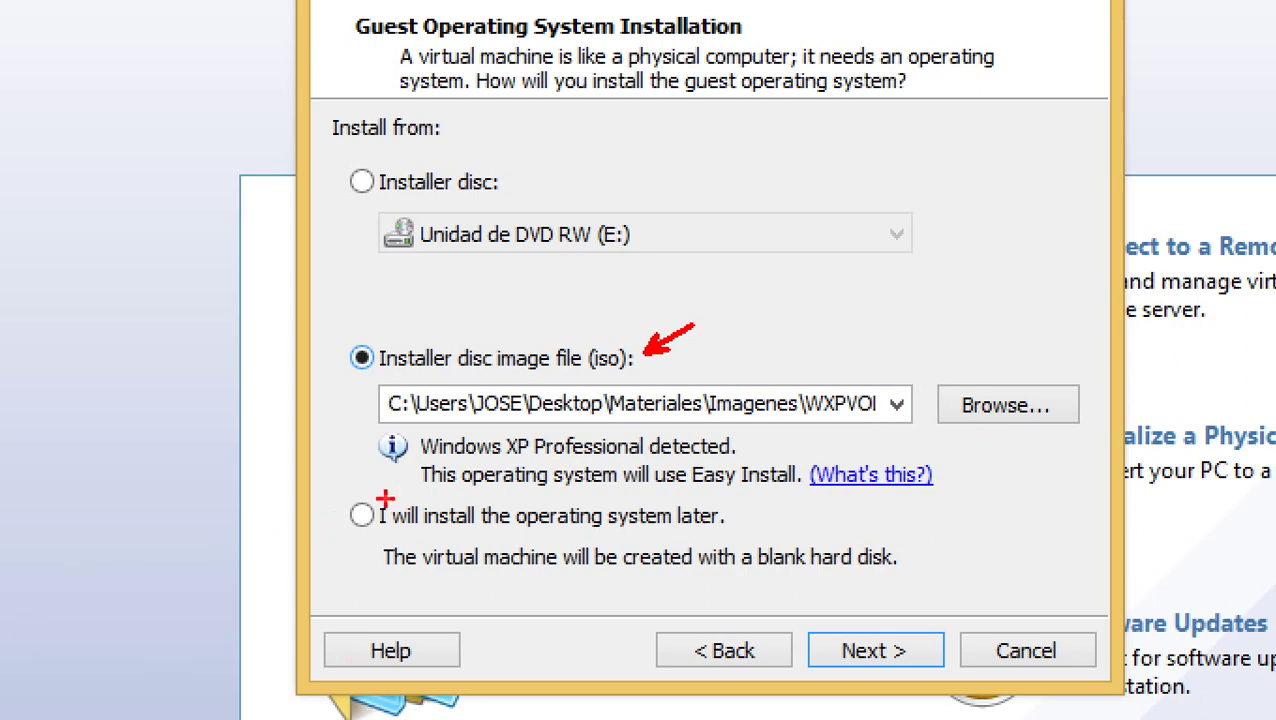
mouse_move(358, 483)
mouse_down()
mouse_move(316, 552)
mouse_move(366, 452)
mouse_move(345, 470)
mouse_up()
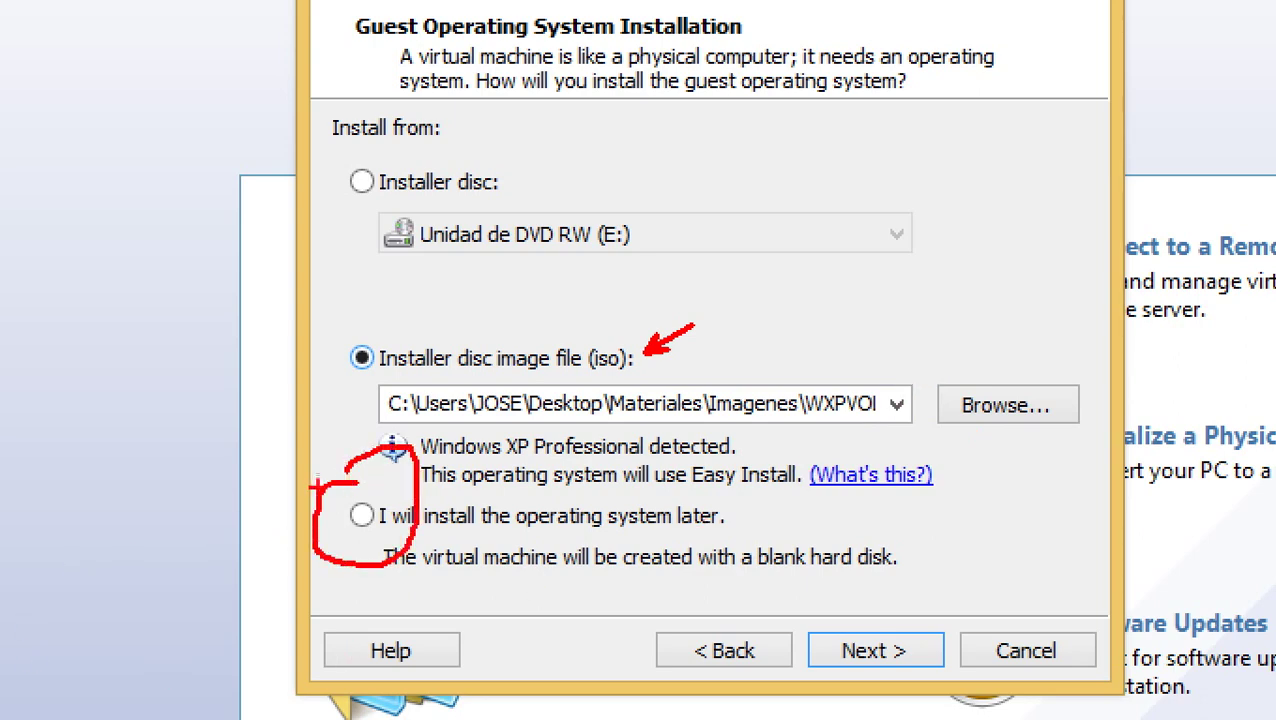
key(Escape)
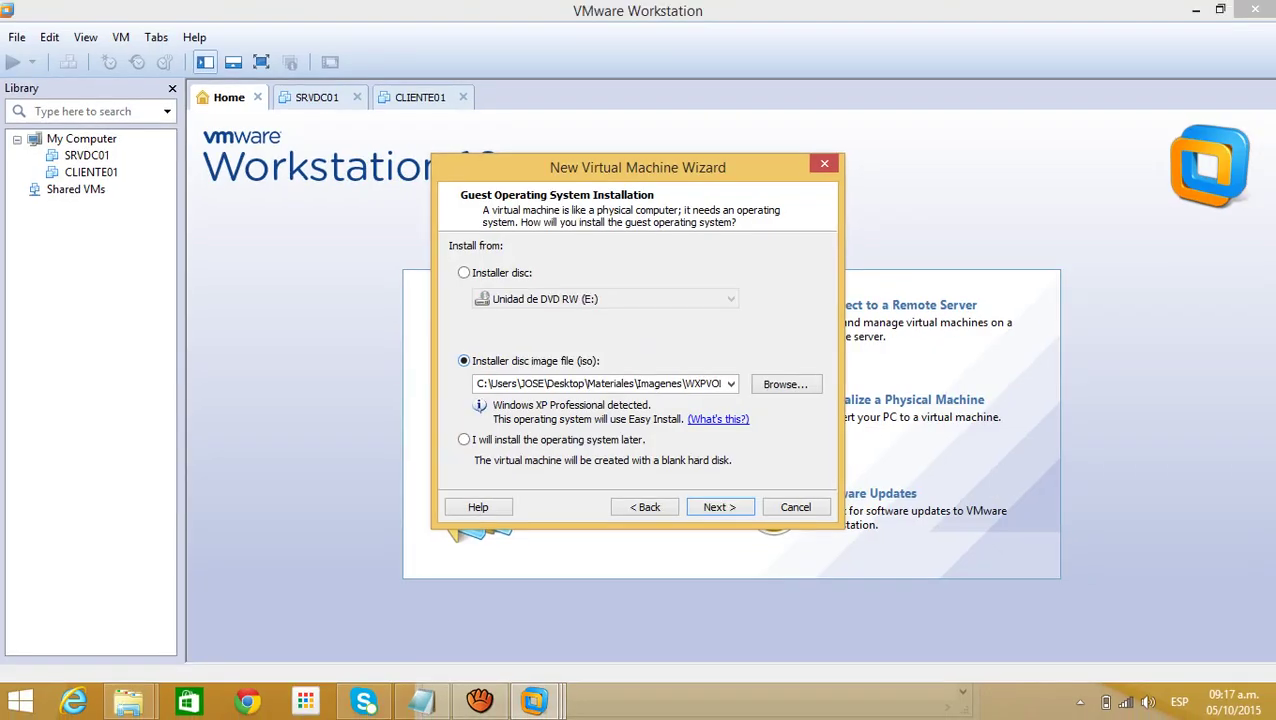
- Choose to install the operating system later and continue to the guest operating system selection
click(463, 439)
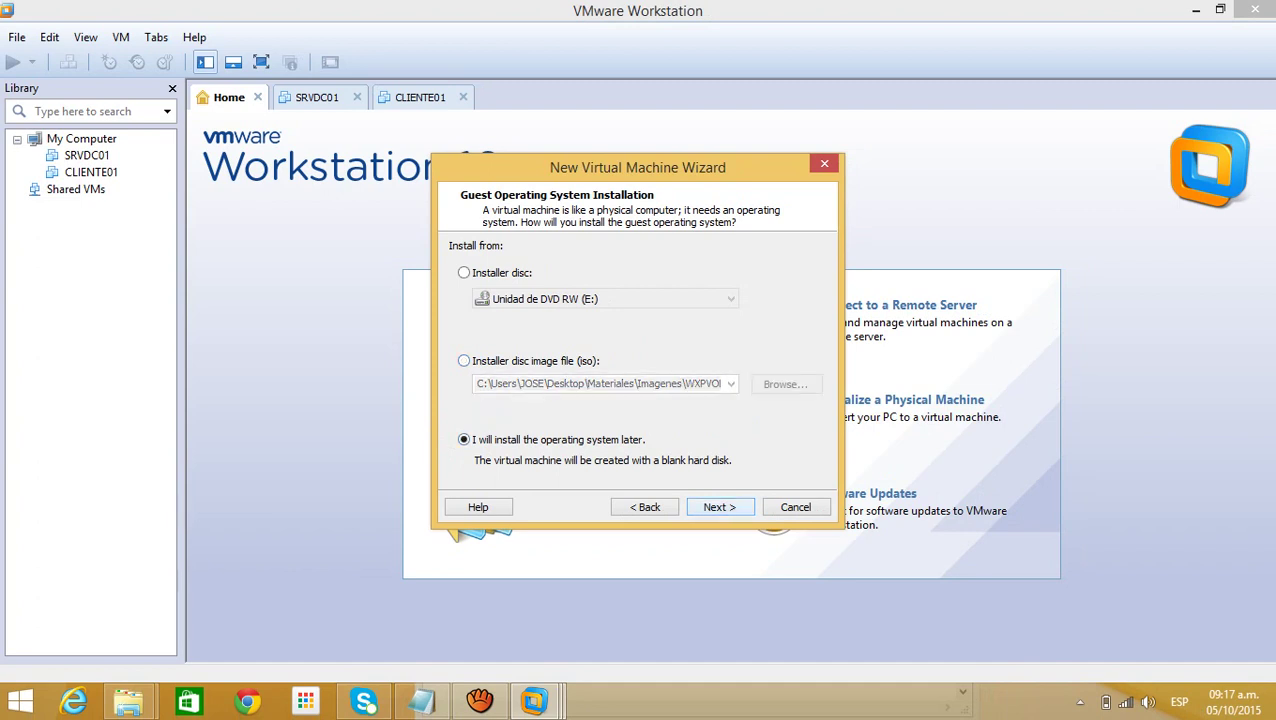
click(719, 507)
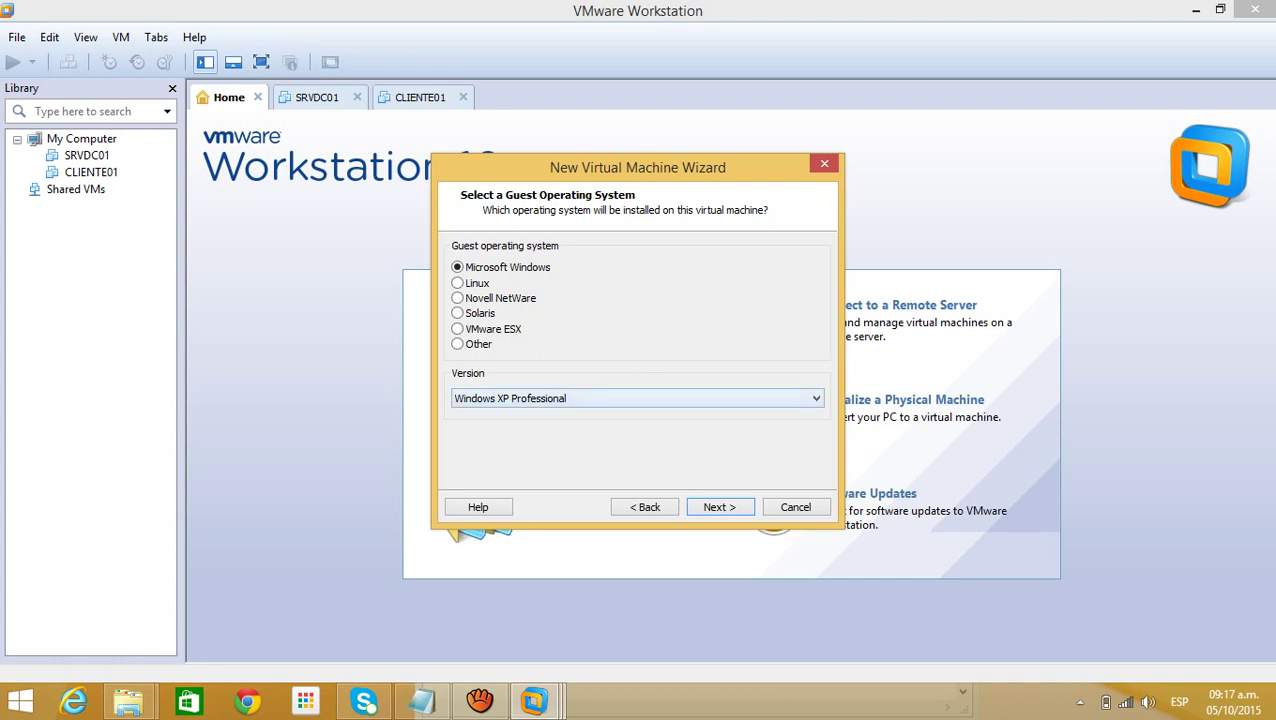
- Look through the available Windows versions and try Linux with the Ubuntu version as guest operating system
click(816, 398)
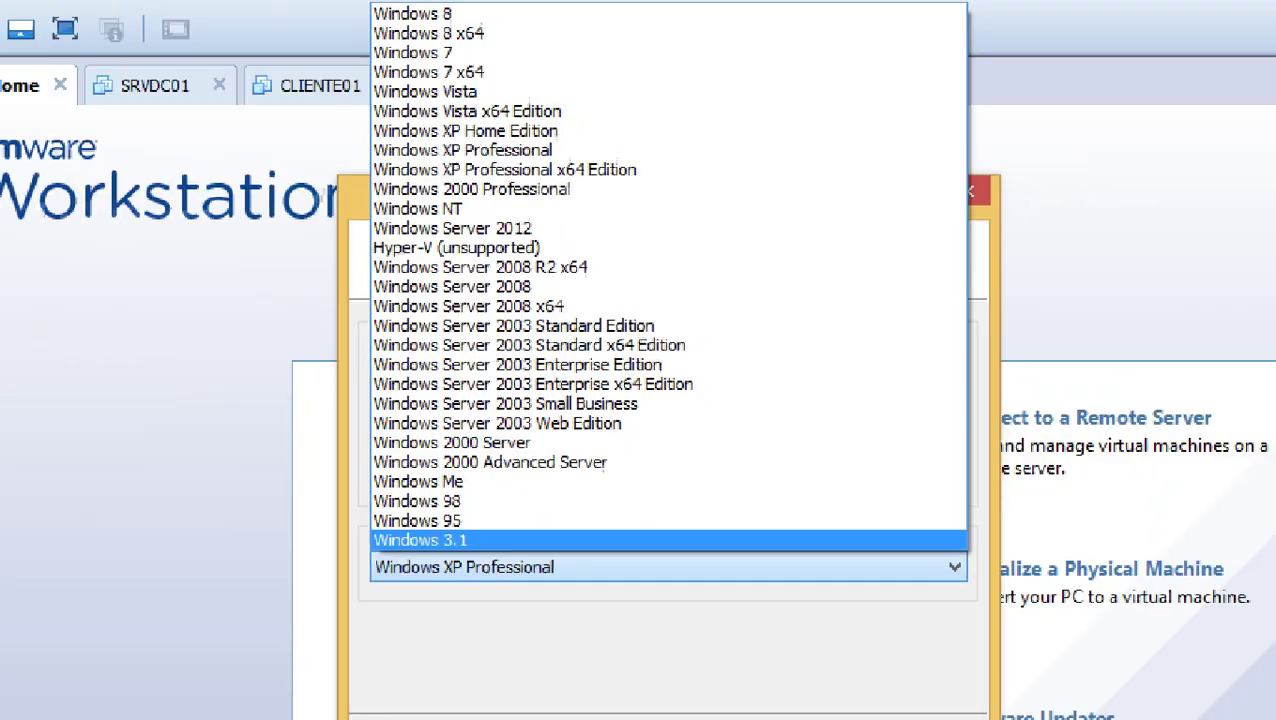
key(Escape)
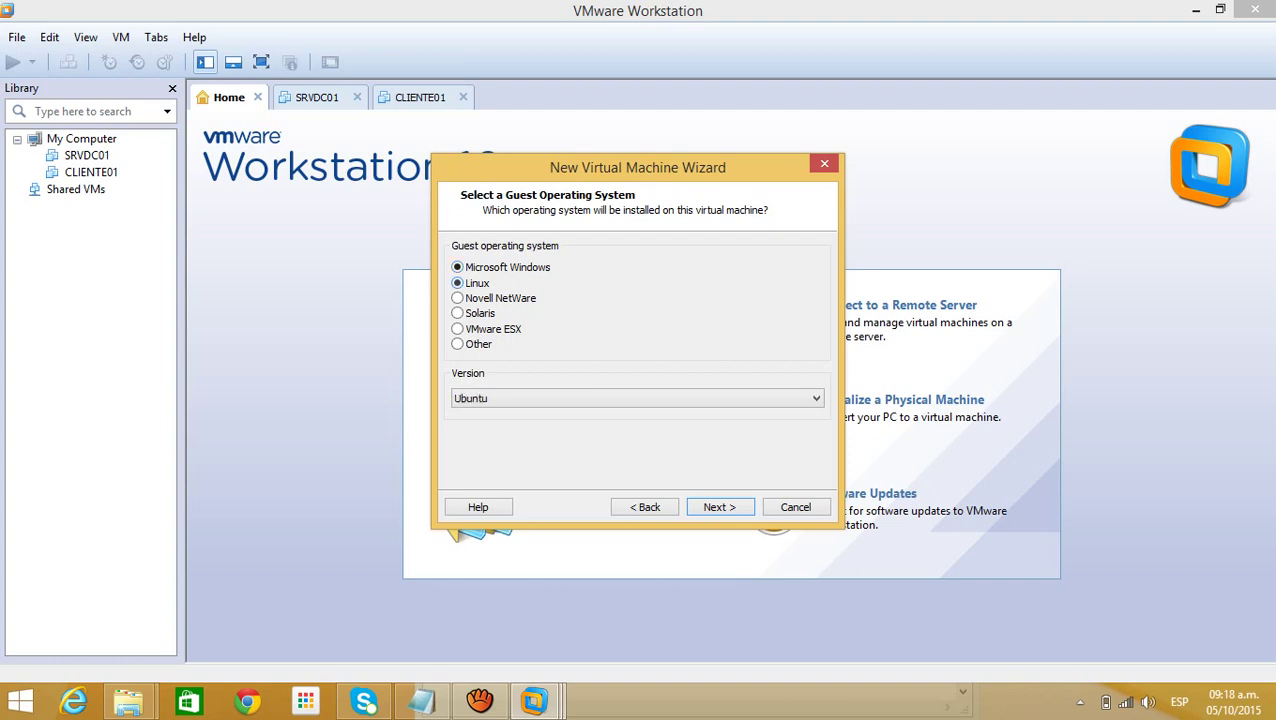
click(638, 398)
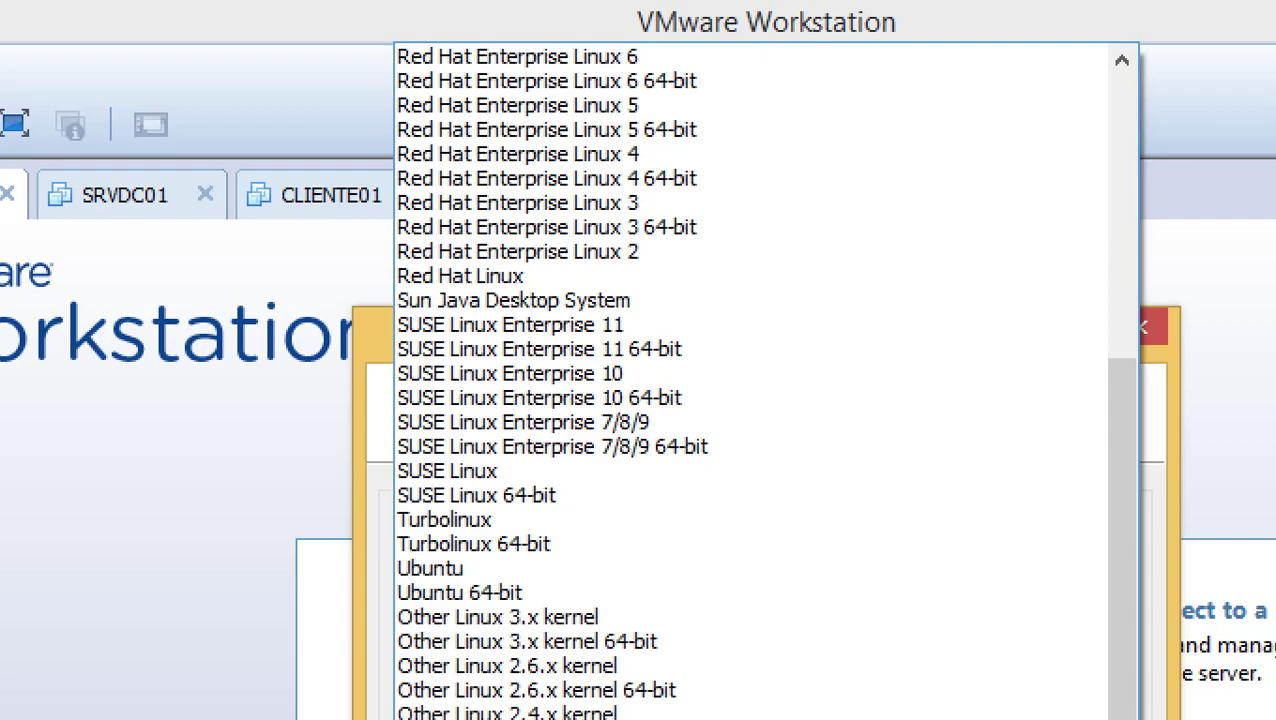
click(430, 568)
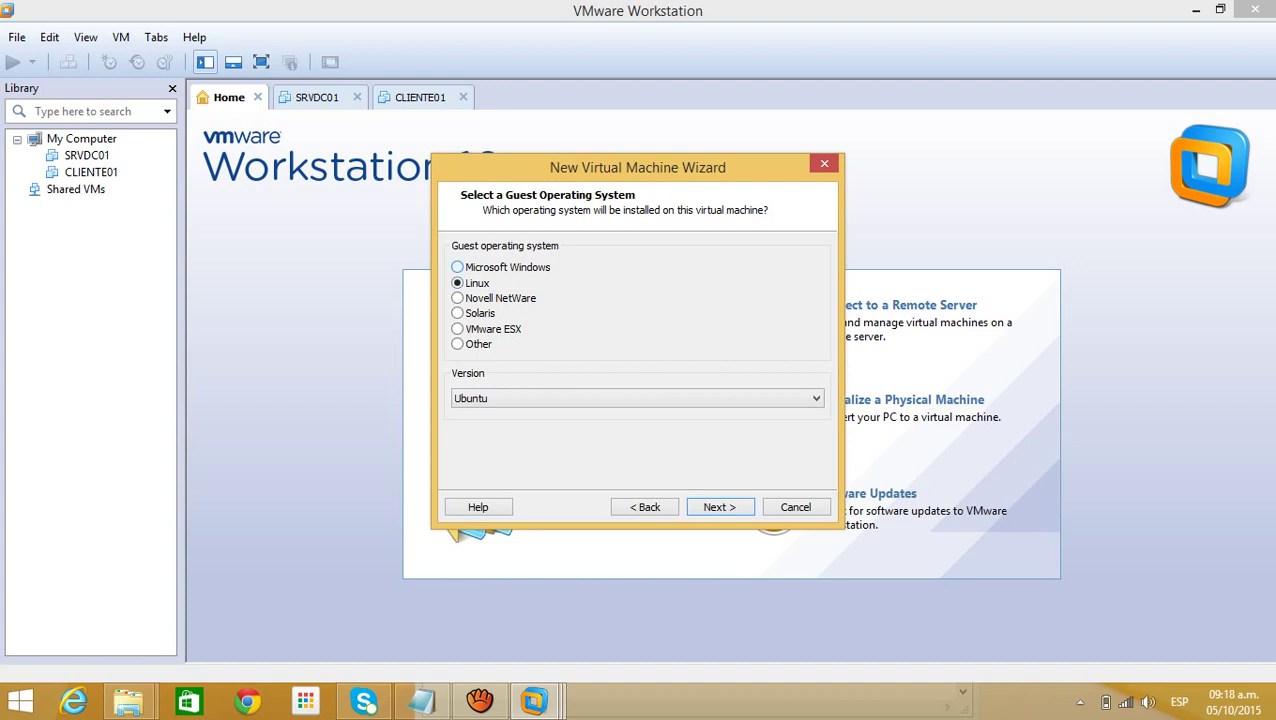
- Set the guest operating system to Microsoft Windows, version Windows XP Professional, and continue to the naming page
click(457, 267)
key(alt+Down)
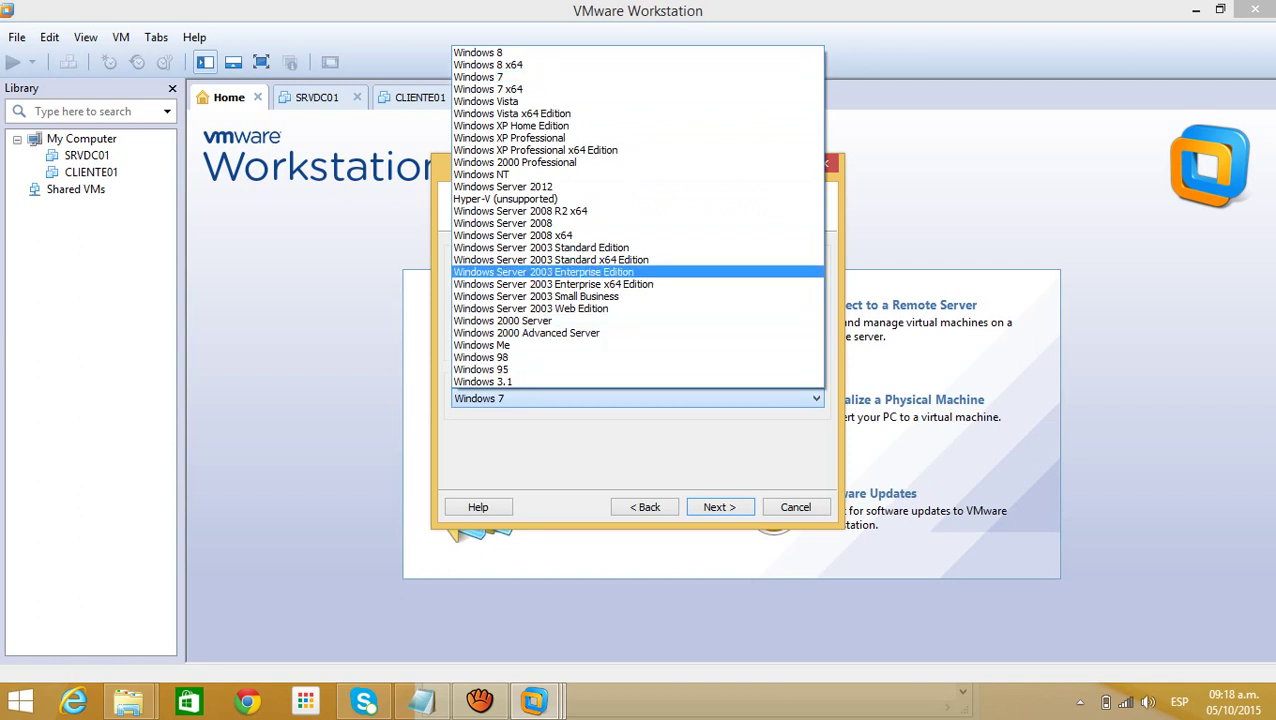
key(Up)
key(Up)
key(Up)
key(Up)
key(Up)
key(Up)
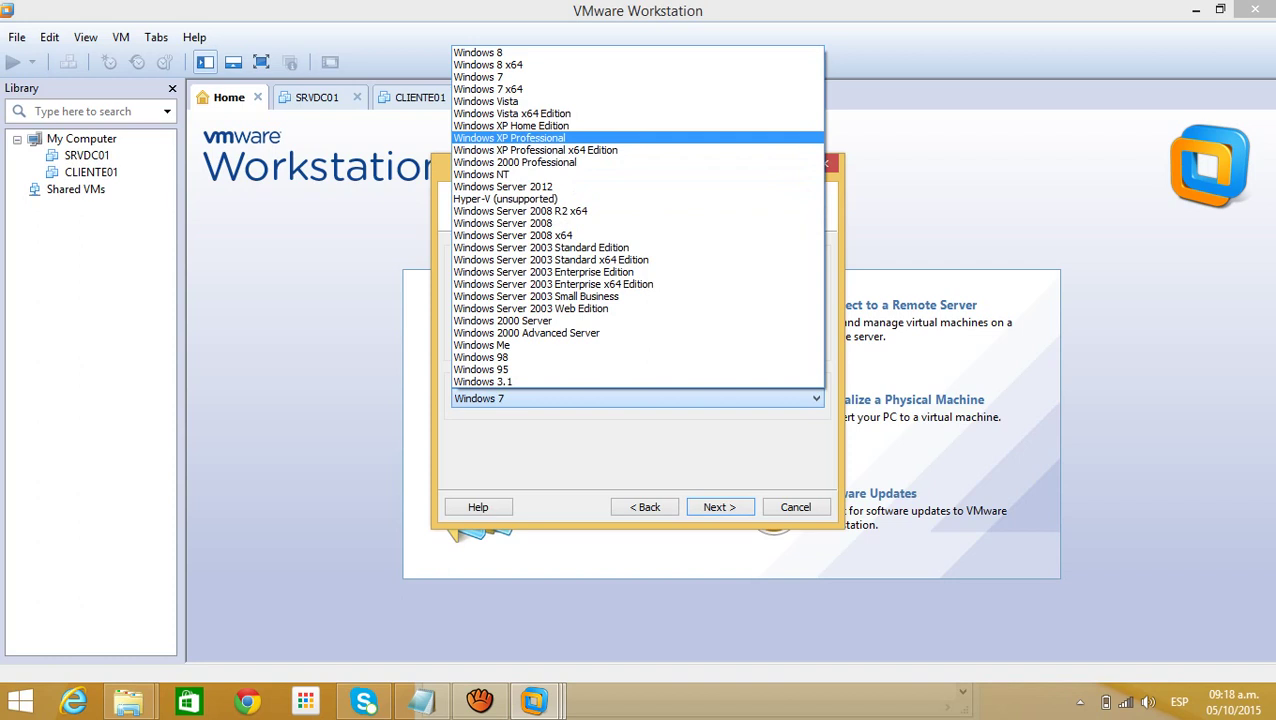
key(Return)
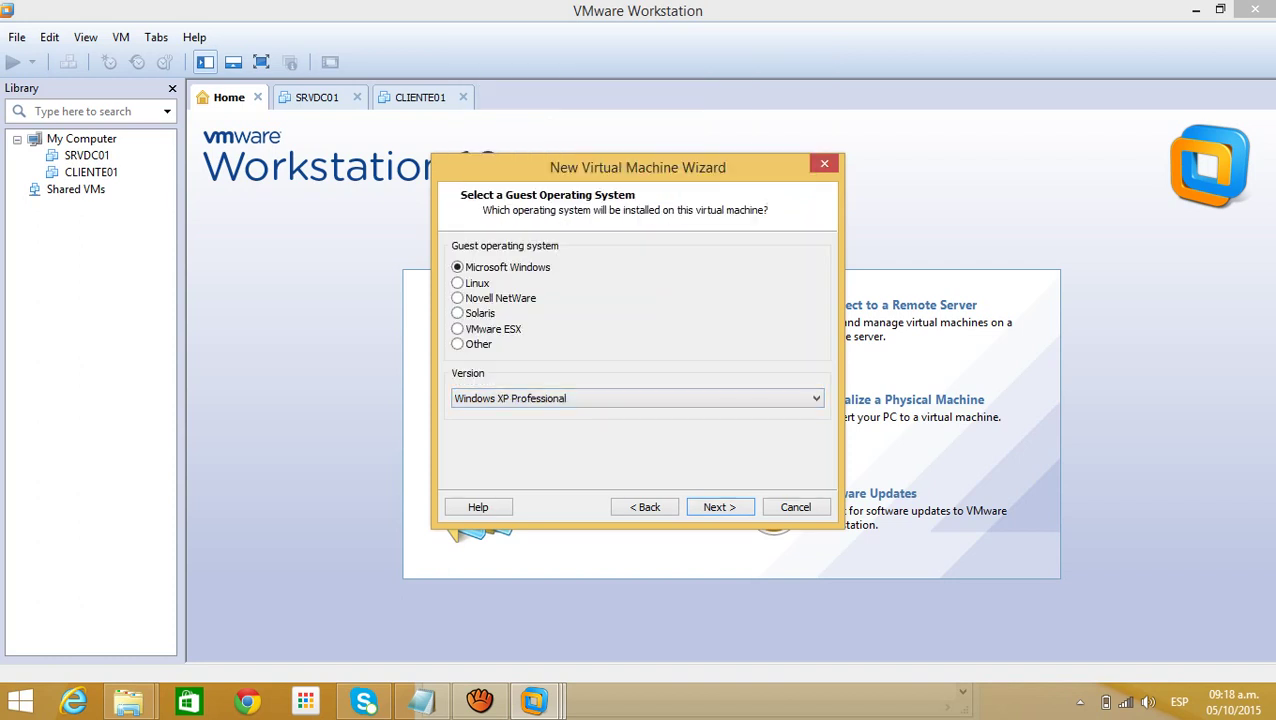
key(Return)
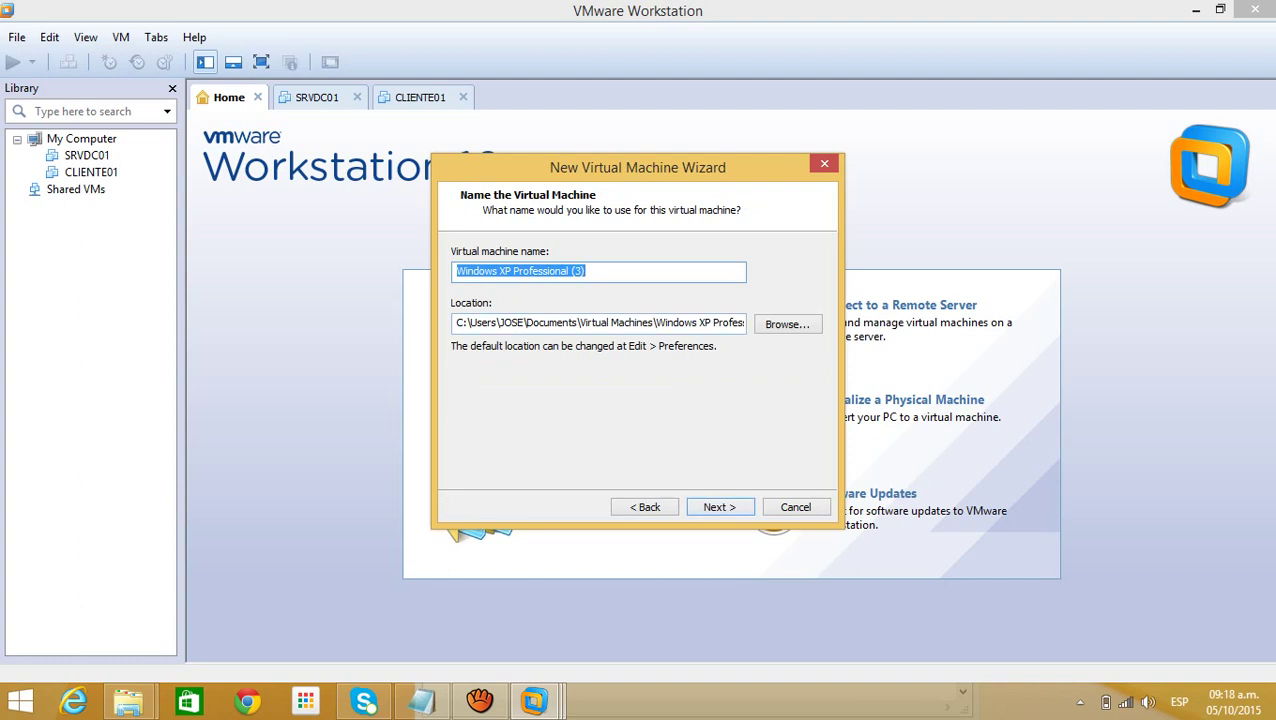
- Replace the suggested virtual machine name with Cliente
key(End)
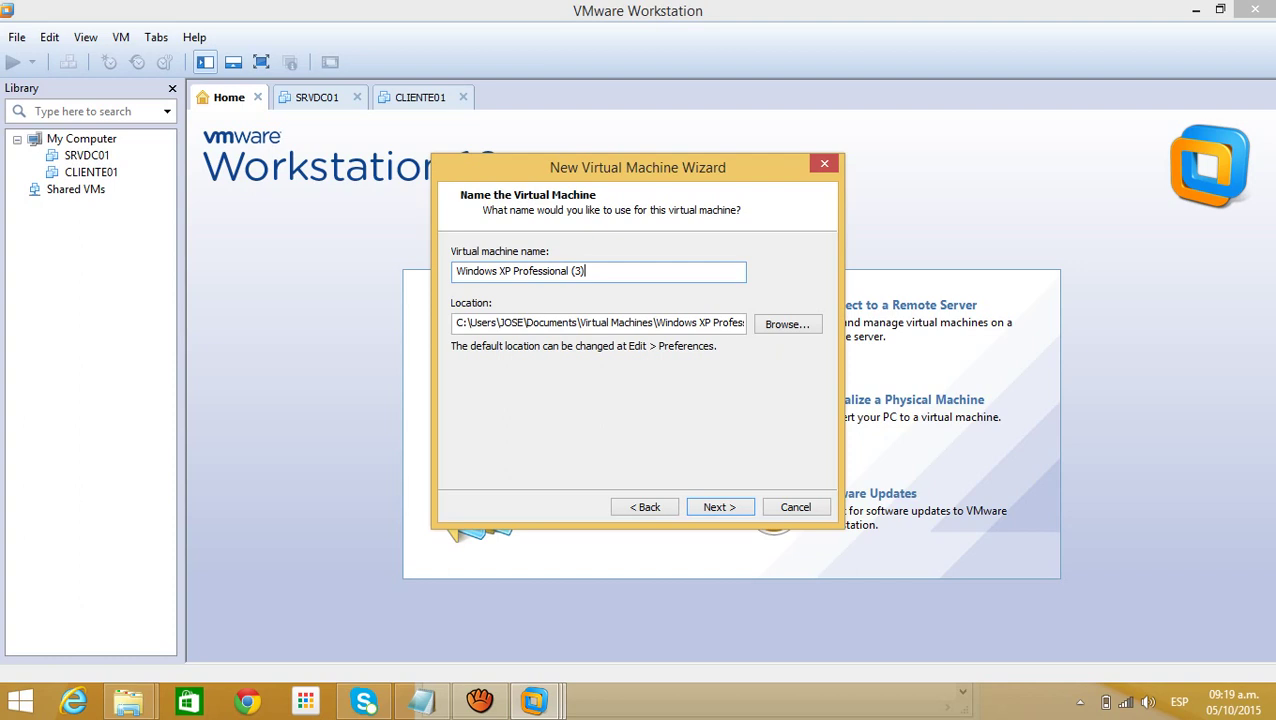
key(shift+Left)
key(shift+Left)
key(shift+Left)
key(shift+Left)
key(shift+Left)
key(shift+Left)
key(shift+Left)
key(shift+Left)
key(shift+Left)
key(shift+Left)
key(shift+Left)
key(shift+Left)
key(shift+Left)
key(shift+Left)
key(shift+Left)
key(shift+Left)
key(shift+Left)
key(shift+Left)
key(shift+Left)
key(shift+Left)
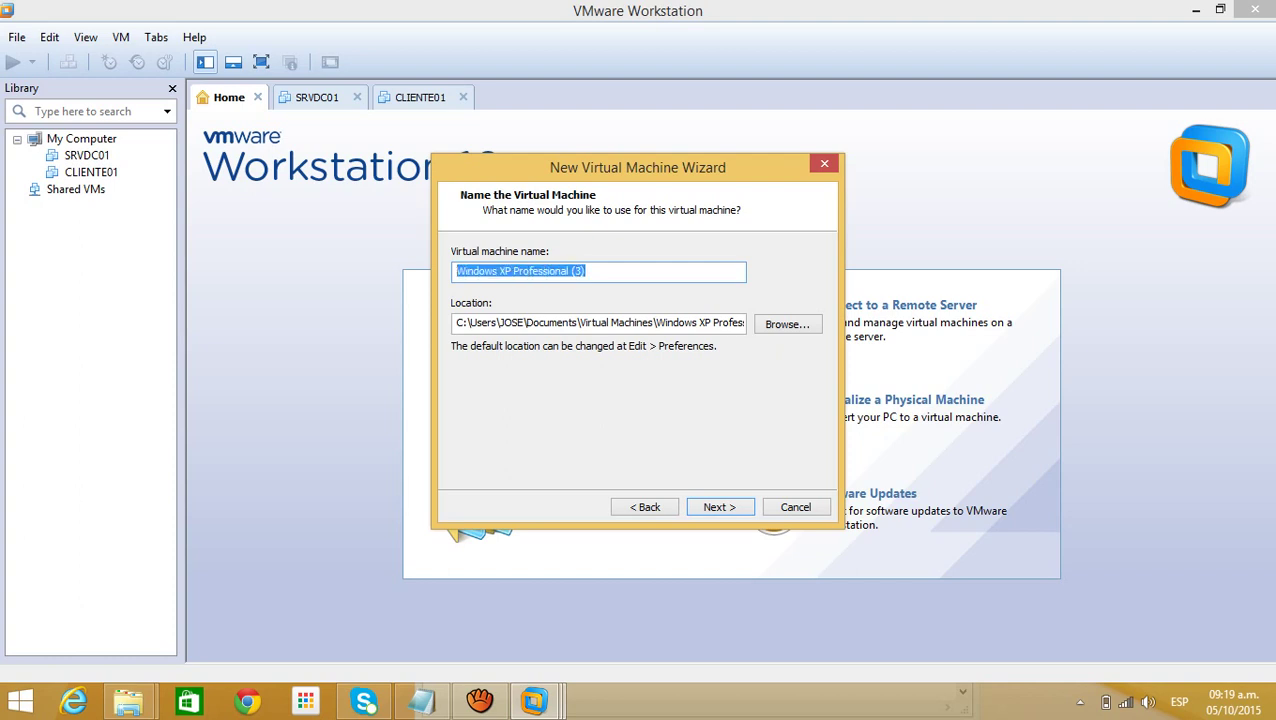
text(Clie)
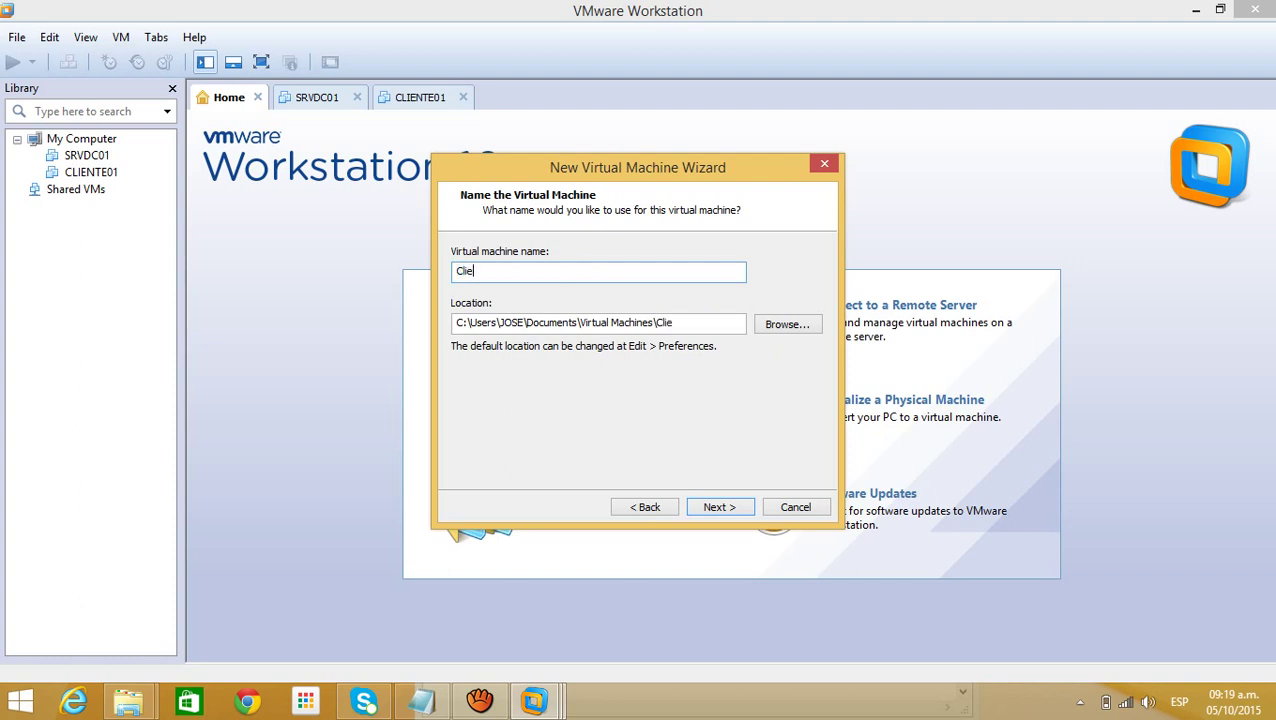
text(nte)
- Set the virtual machine location to C:\Virtuales\Cliente_02, complete the name as Cliente_02 and continue to the processor configuration
key(alt+r)
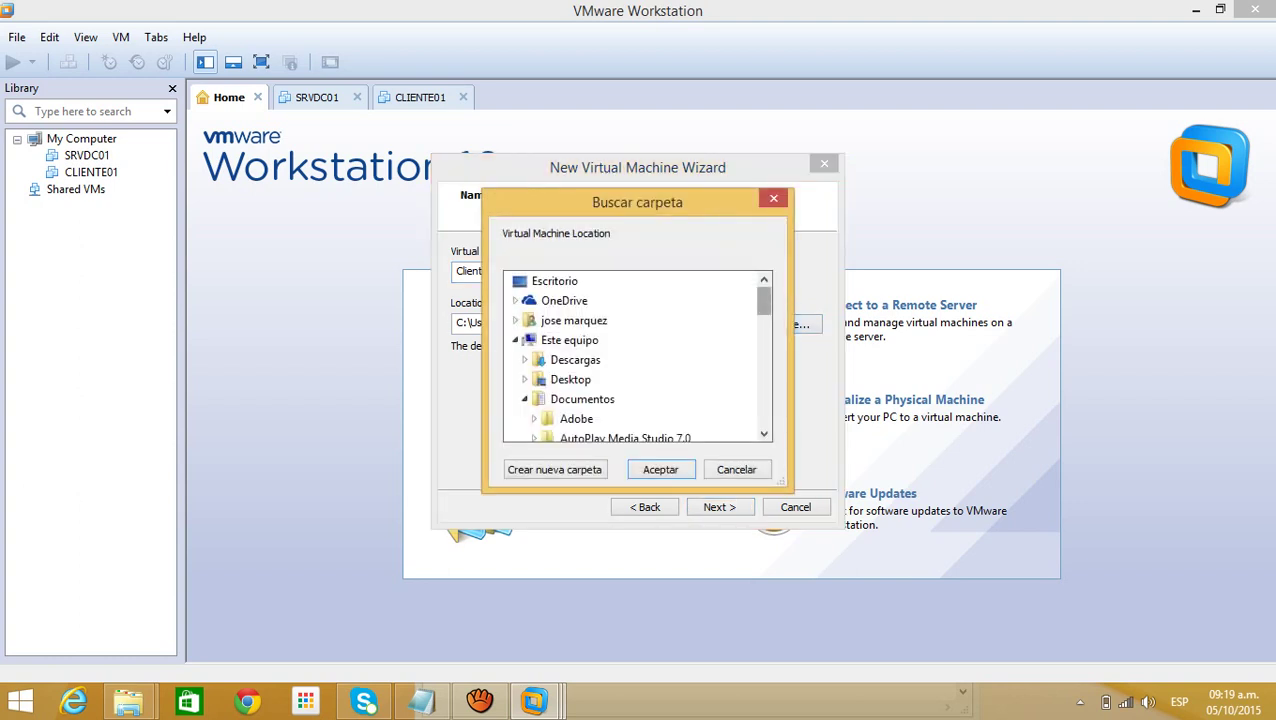
scroll(637, 357, down, 2)
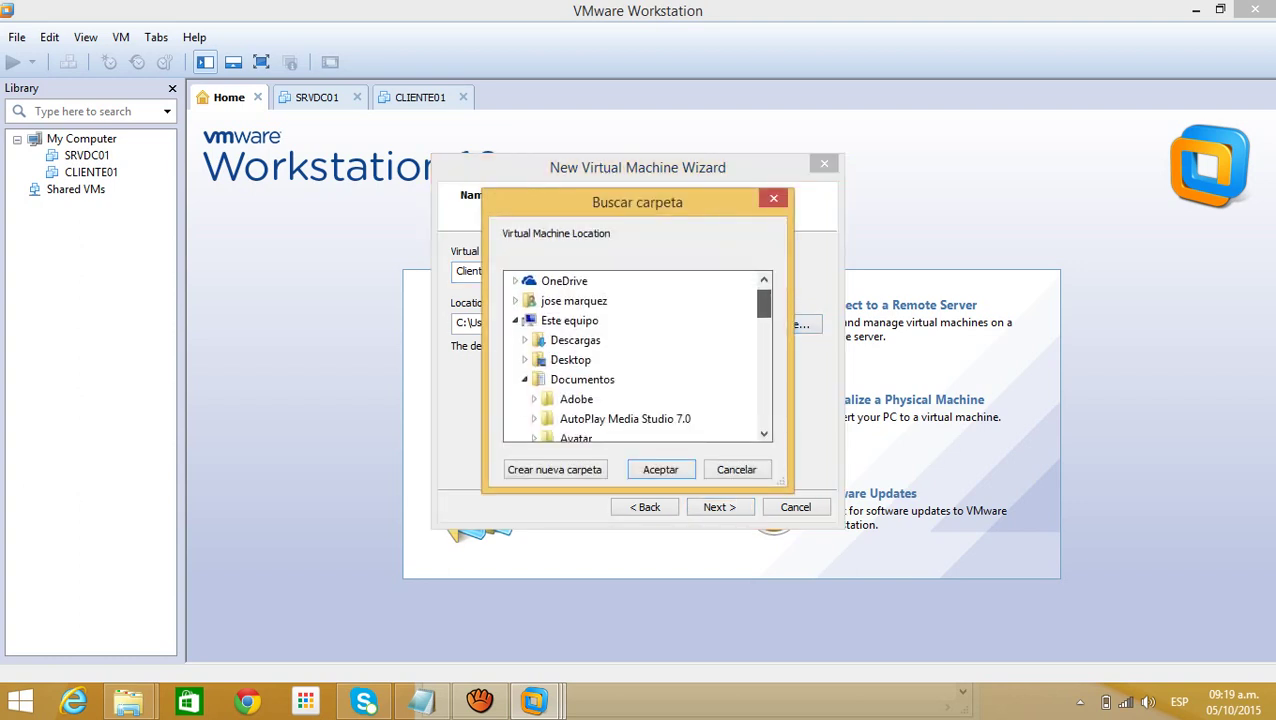
scroll(637, 357, down, 4)
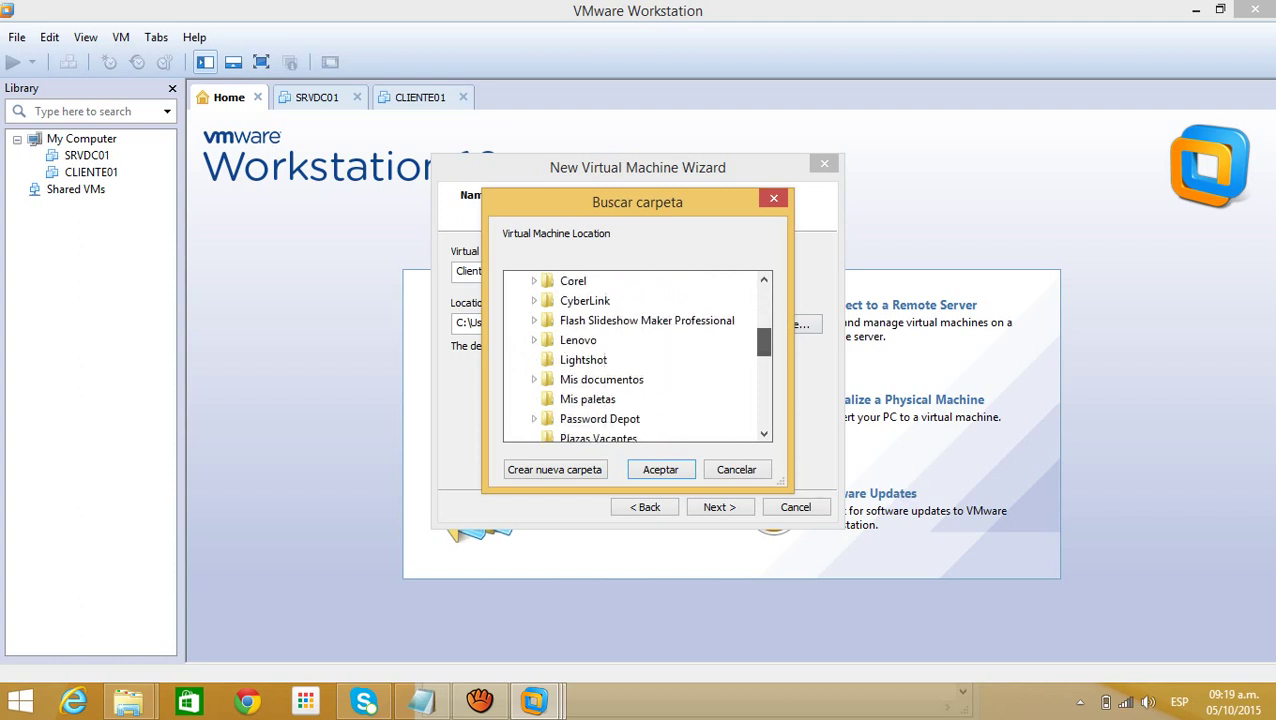
scroll(637, 357, down, 1)
scroll(637, 357, up, 2)
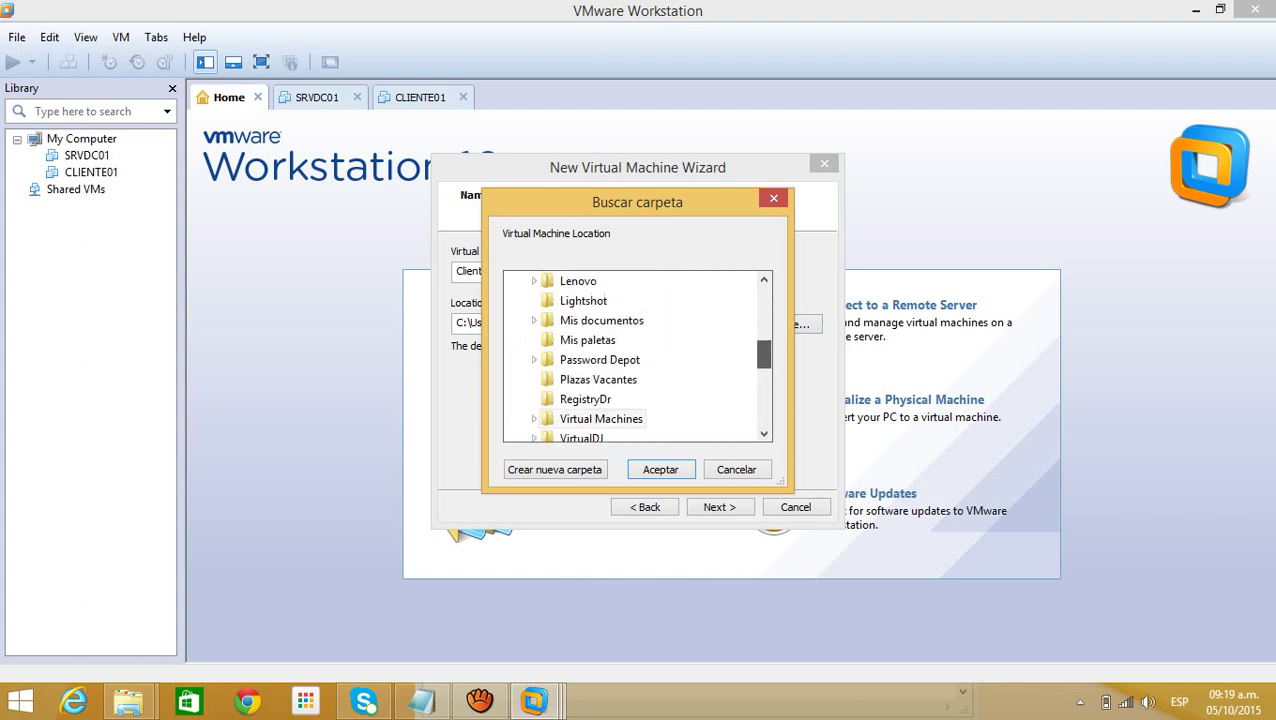
scroll(637, 357, down, 4)
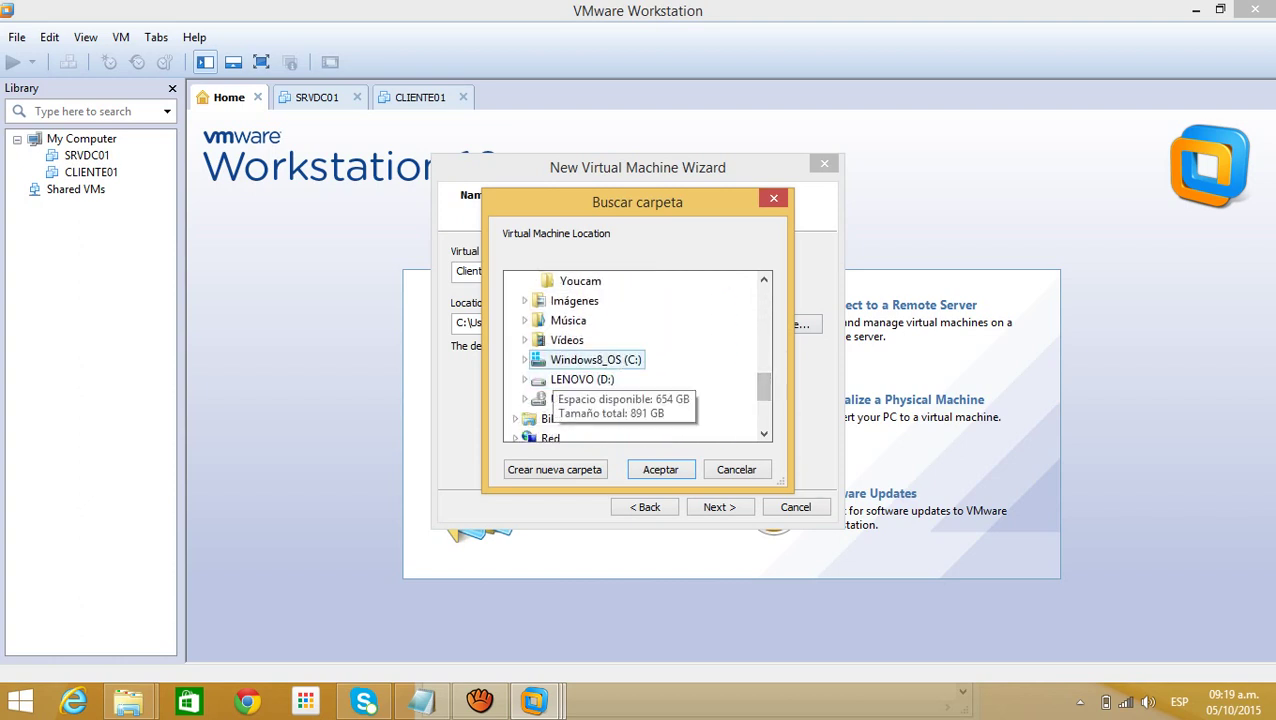
click(524, 359)
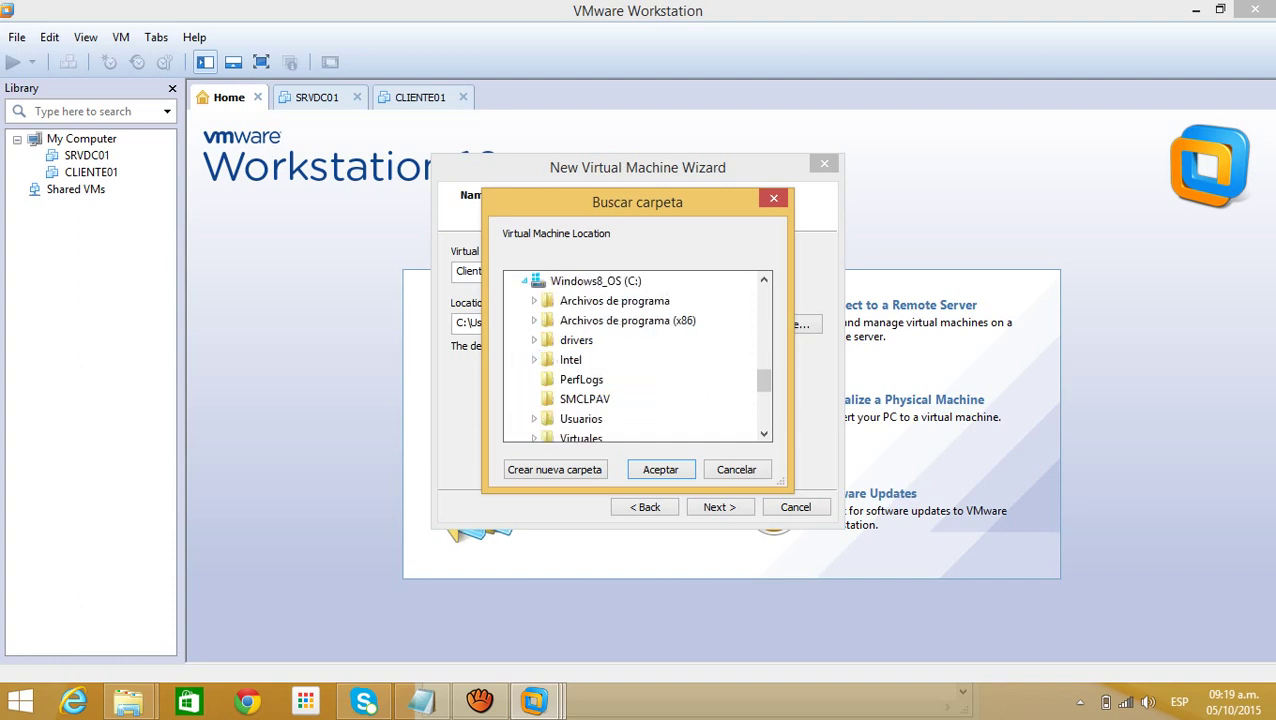
scroll(764, 382, down, 1)
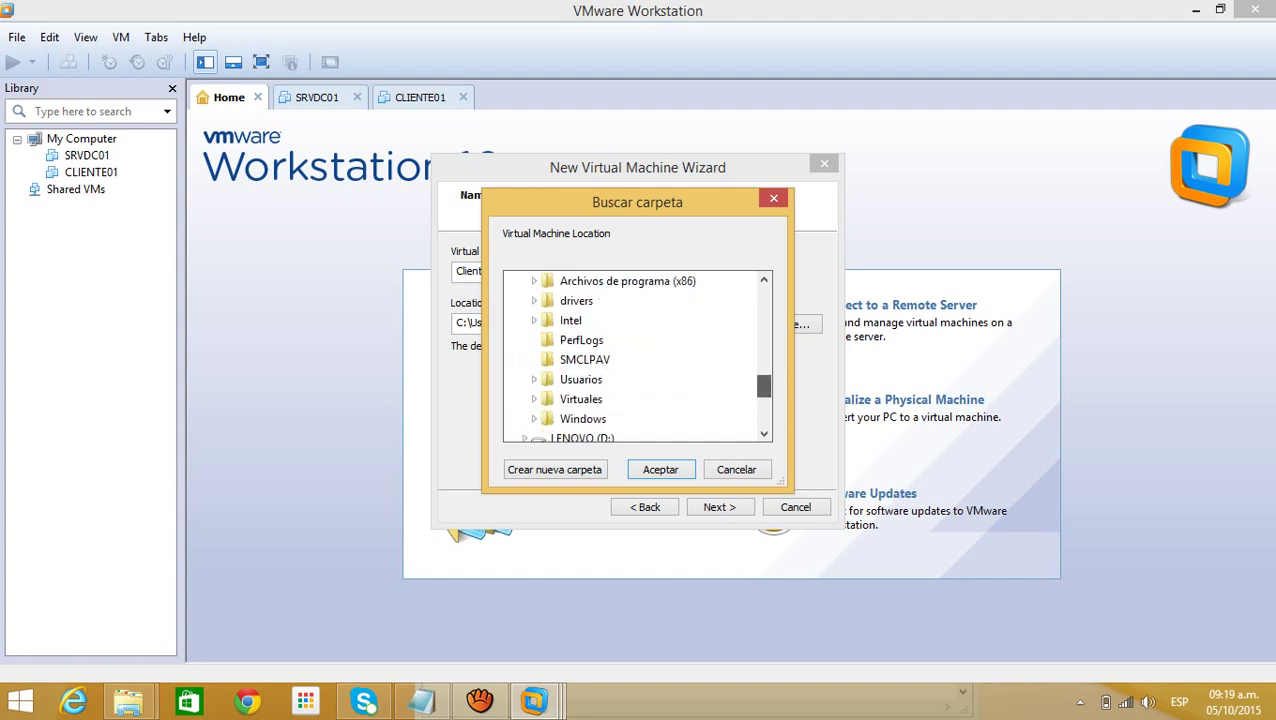
click(536, 379)
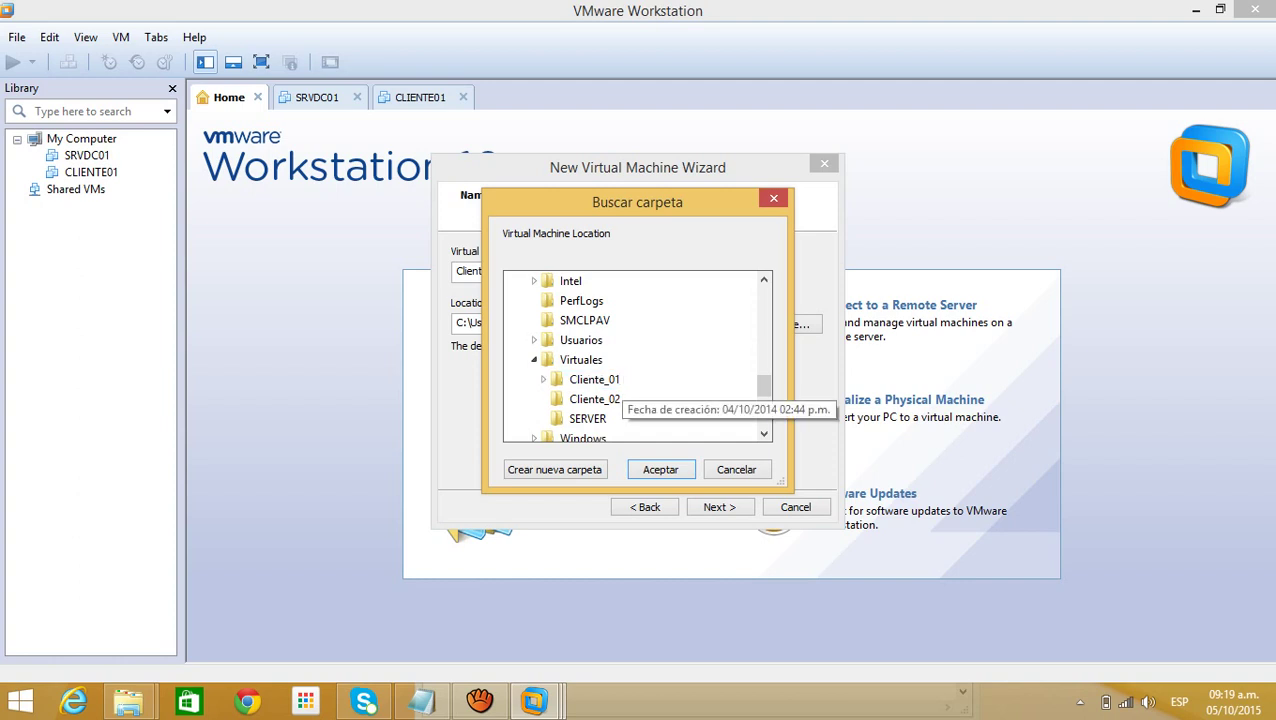
click(595, 399)
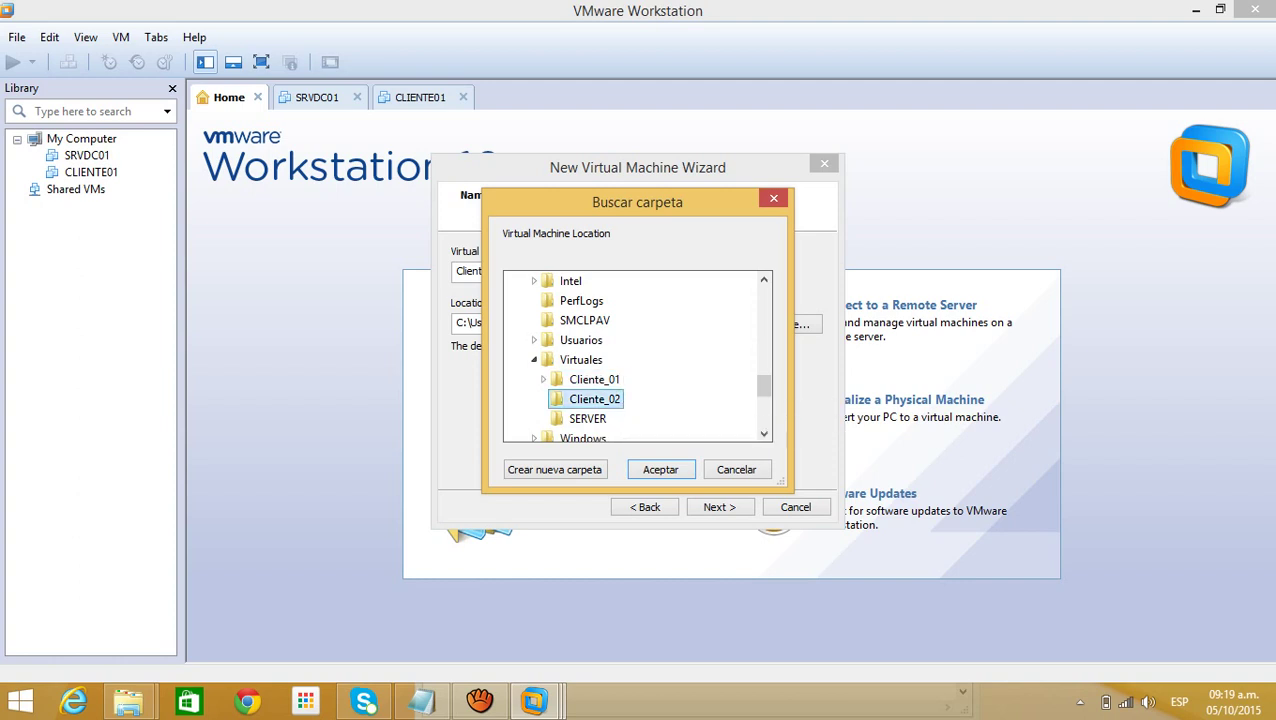
click(660, 469)
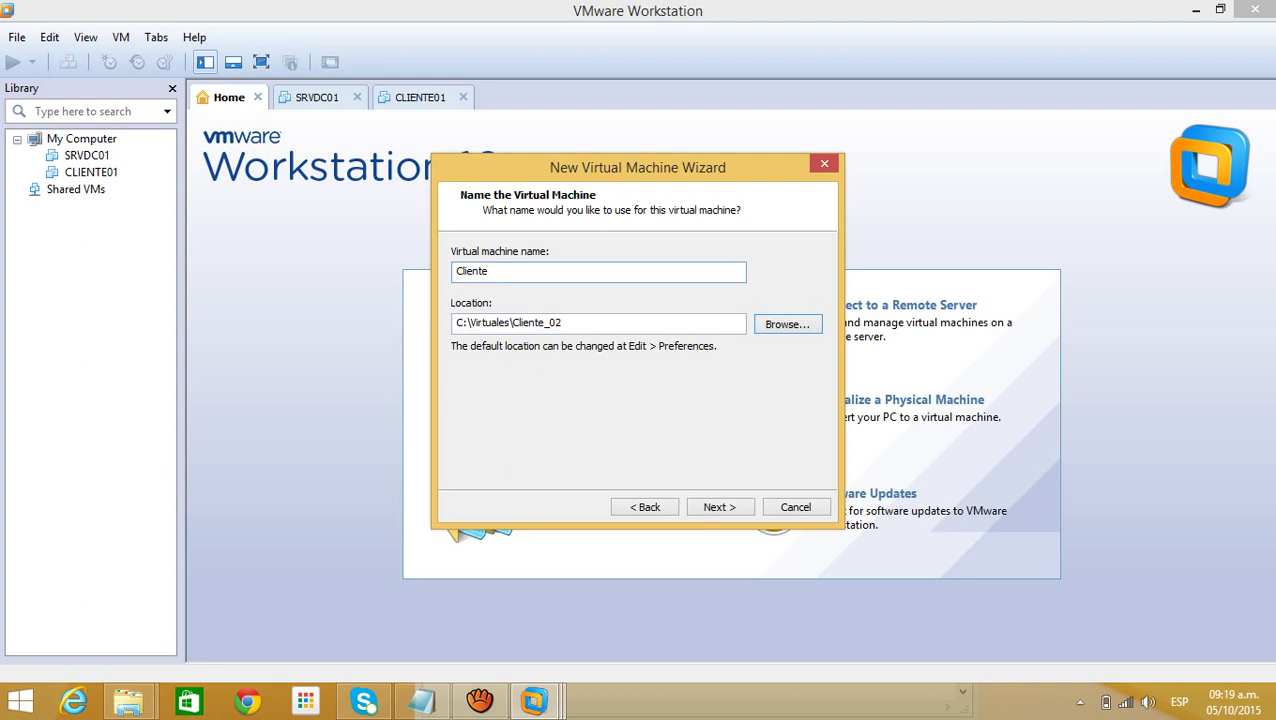
text(_02)
key(Return)
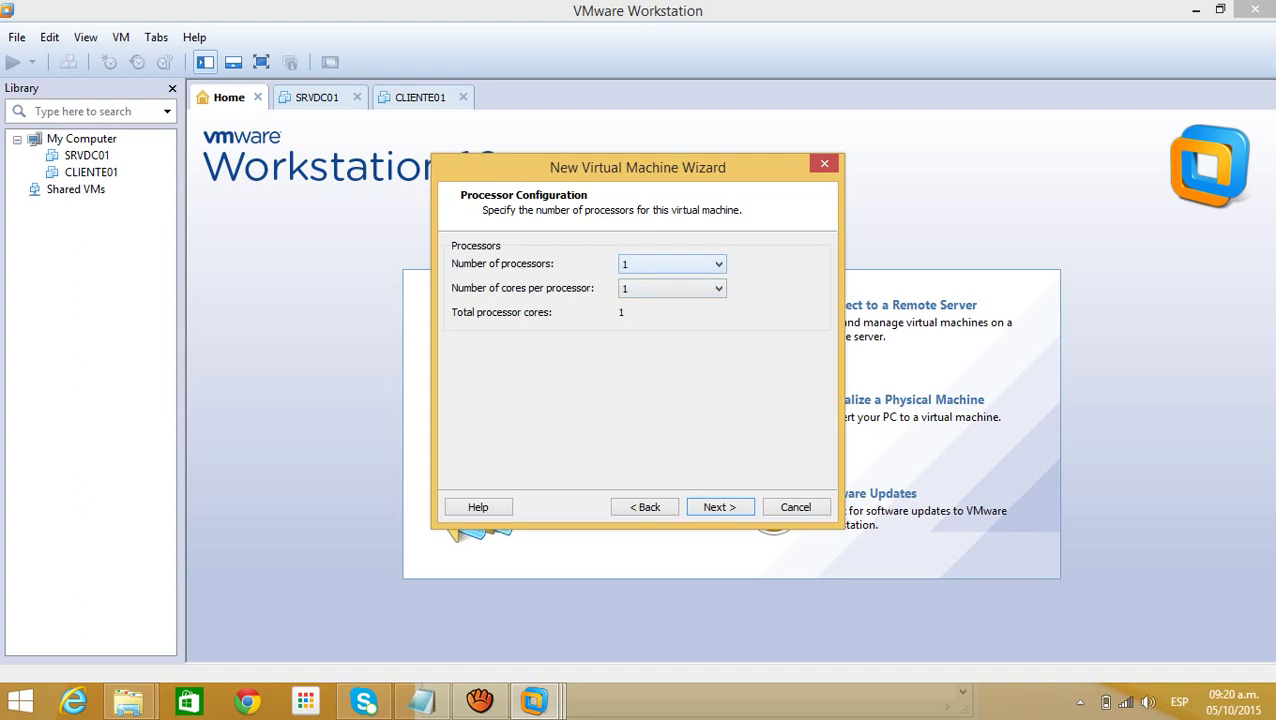
- Look through the available processor counts, keep one processor with one core and continue to the memory settings
key(alt+Down)
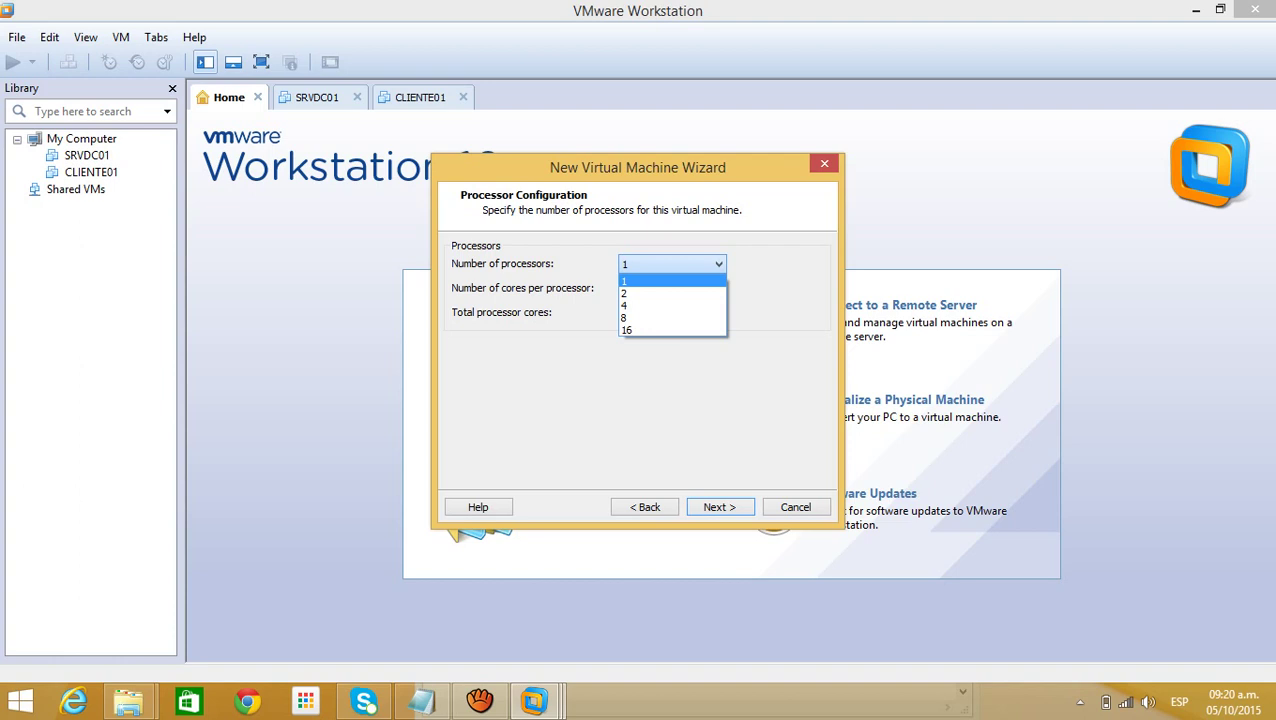
key(Down)
key(Down)
key(Down)
key(Down)
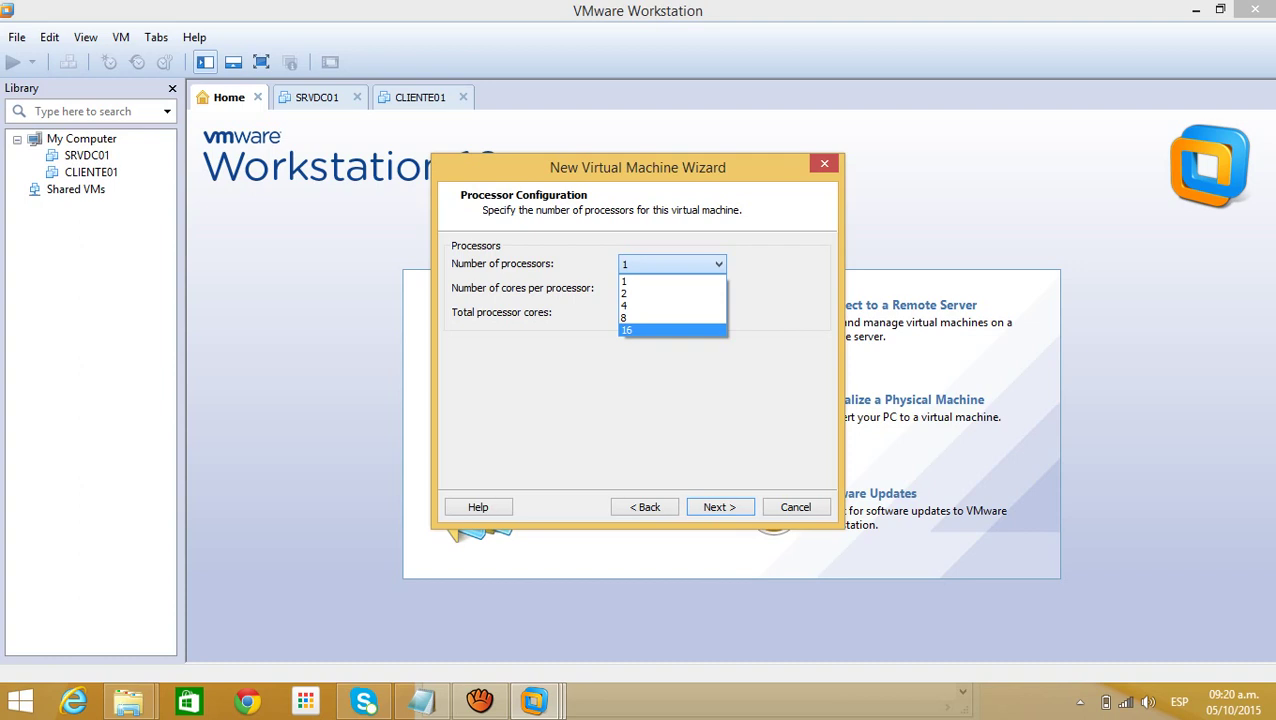
key(Escape)
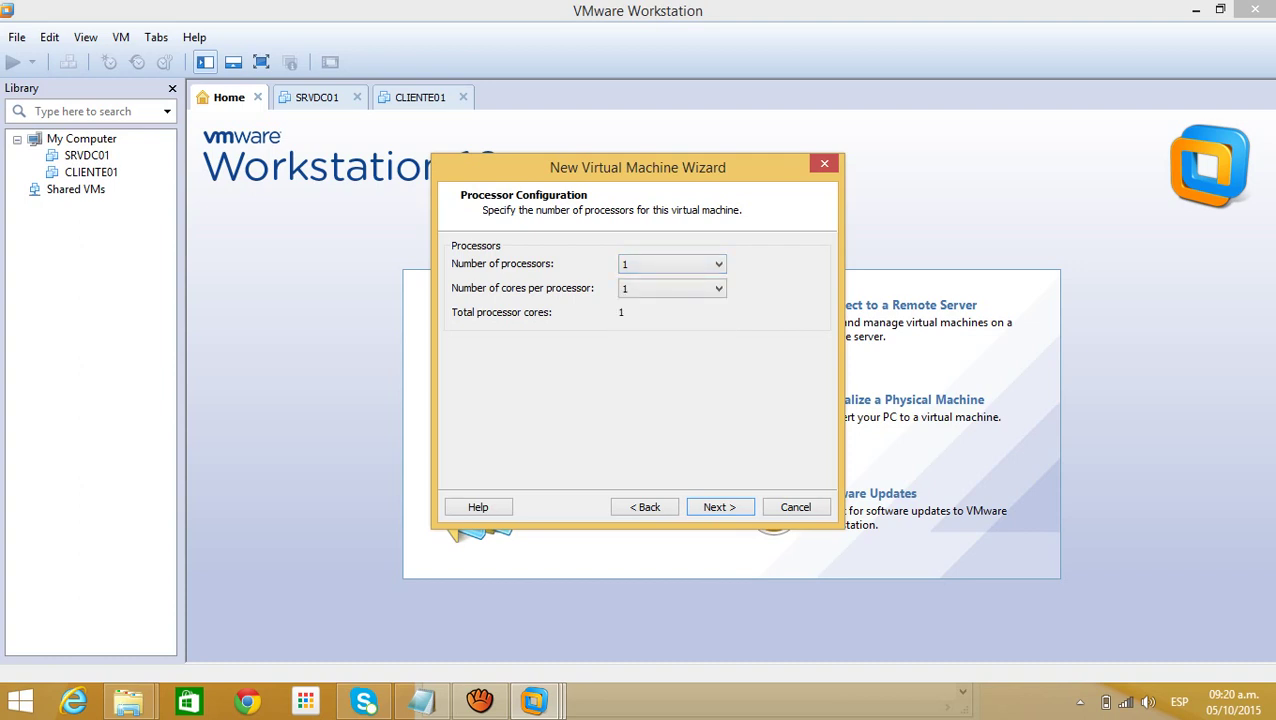
key(Return)
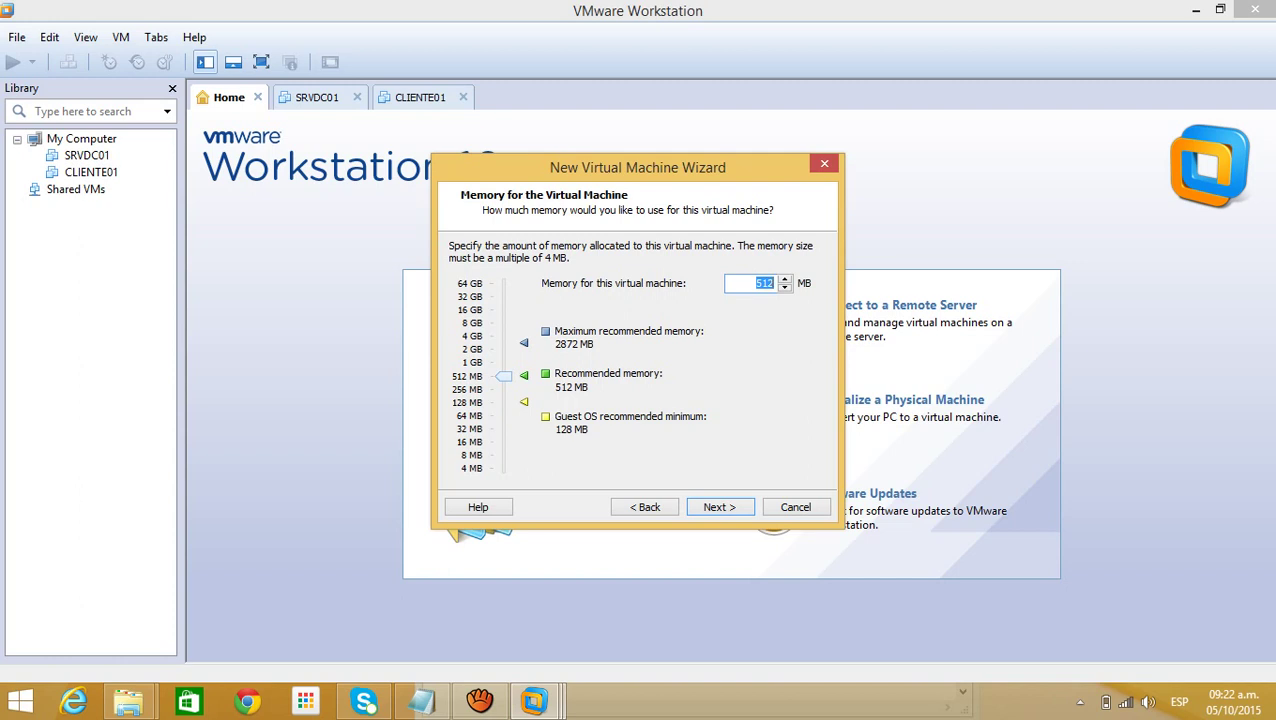
- Try raising the virtual machine's memory to 1024 MB
key(Up)
key(Up)
key(Up)
key(Up)
key(Up)
key(Up)
key(Up)
key(Up)
key(Up)
key(Up)
key(Up)
key(Up)
key(Up)
key(Up)
key(Up)
key(Up)
key(Up)
key(Up)
key(Up)
key(Up)
key(Up)
key(Up)
key(Up)
key(Up)
key(Up)
key(Up)
key(Up)
key(Up)
key(Up)
key(Up)
key(Up)
key(Up)
key(Up)
key(Up)
key(Up)
key(Up)
key(Up)
key(Up)
key(Up)
key(Up)
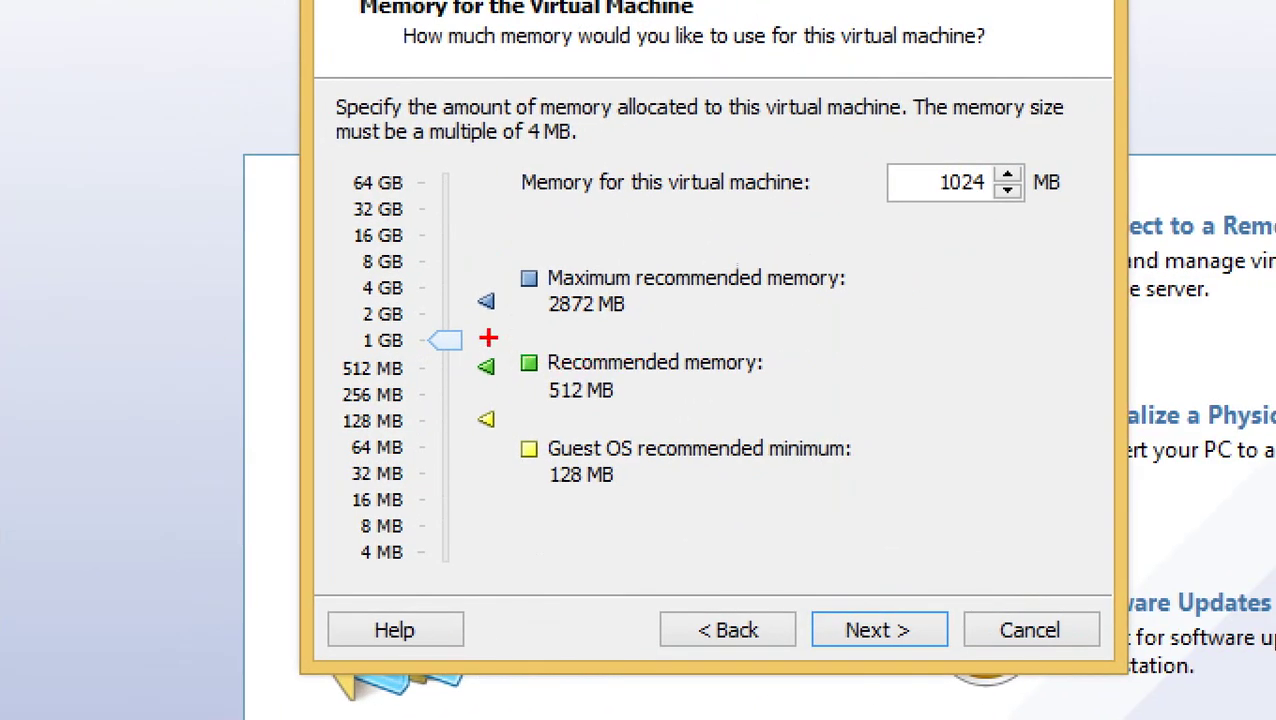
drag(484, 333, 538, 282)
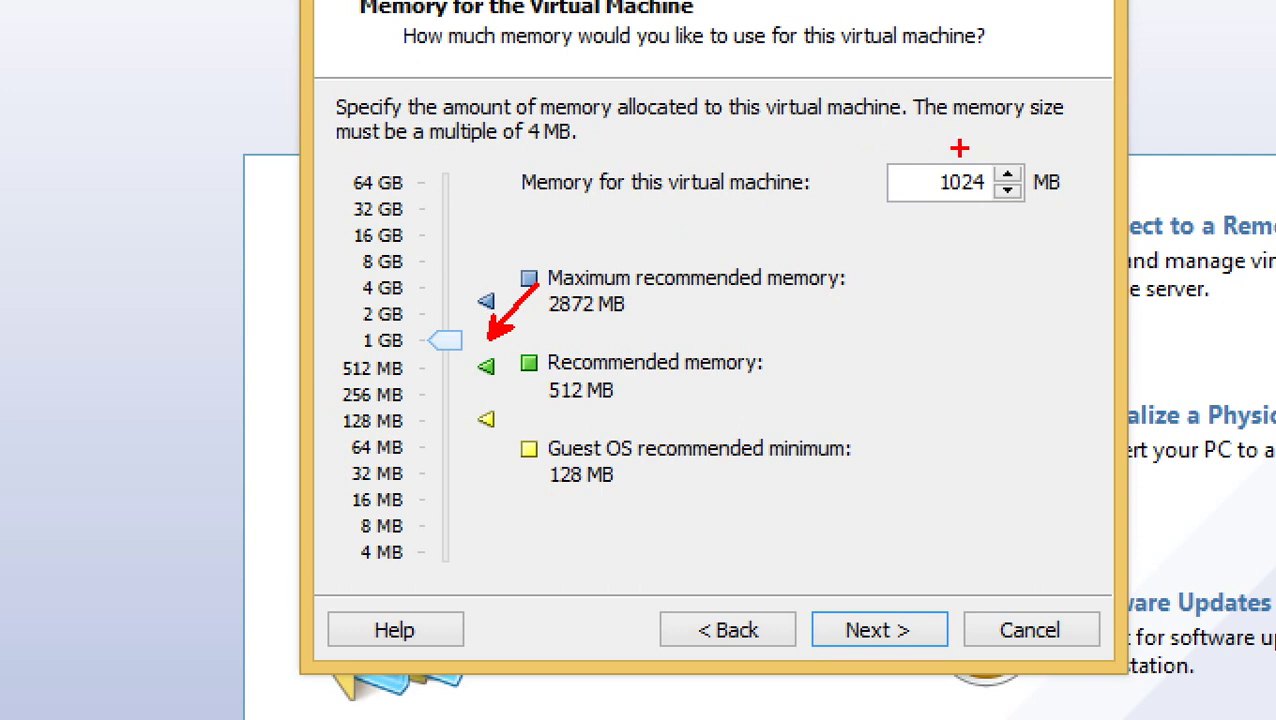
mouse_move(861, 146)
mouse_down()
mouse_move(1030, 160)
mouse_move(940, 145)
mouse_up()
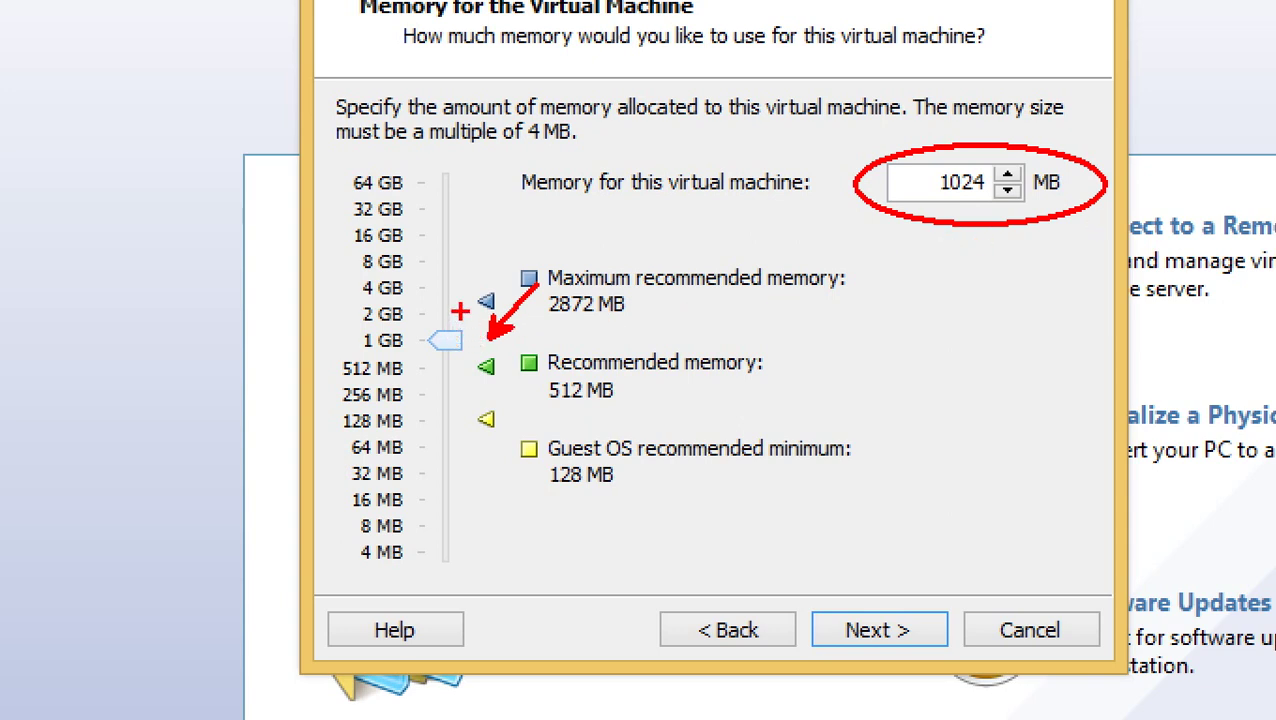
mouse_move(462, 312)
mouse_down()
mouse_move(462, 200)
mouse_move(478, 216)
mouse_up()
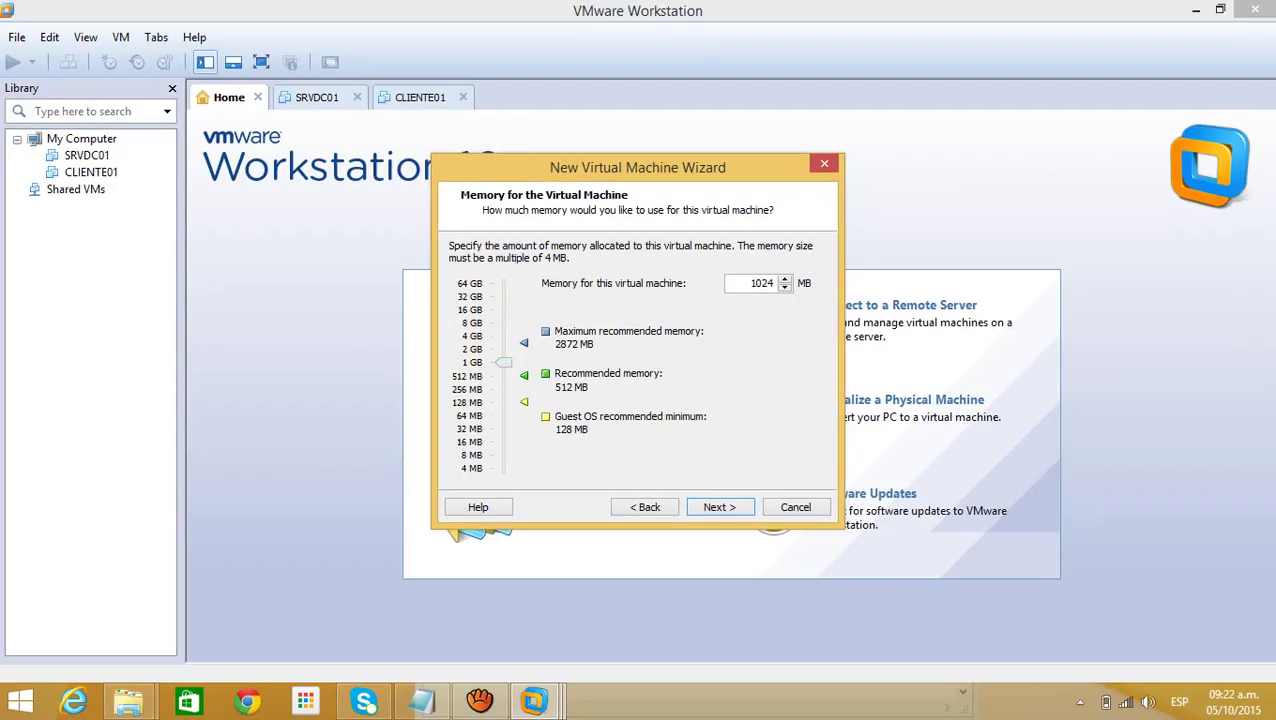
- Set the virtual machine's memory to 512 MB and choose host-only networking as the network type
drag(504, 362, 504, 376)
click(719, 507)
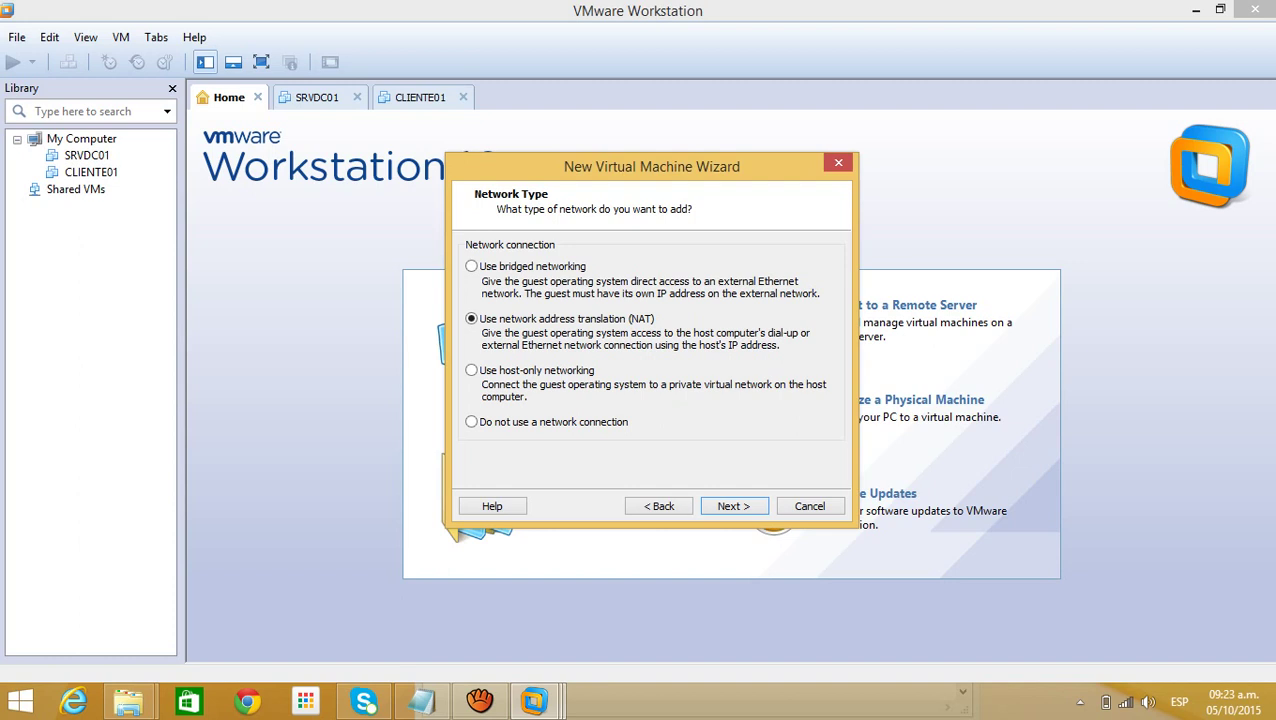
click(472, 370)
click(733, 506)
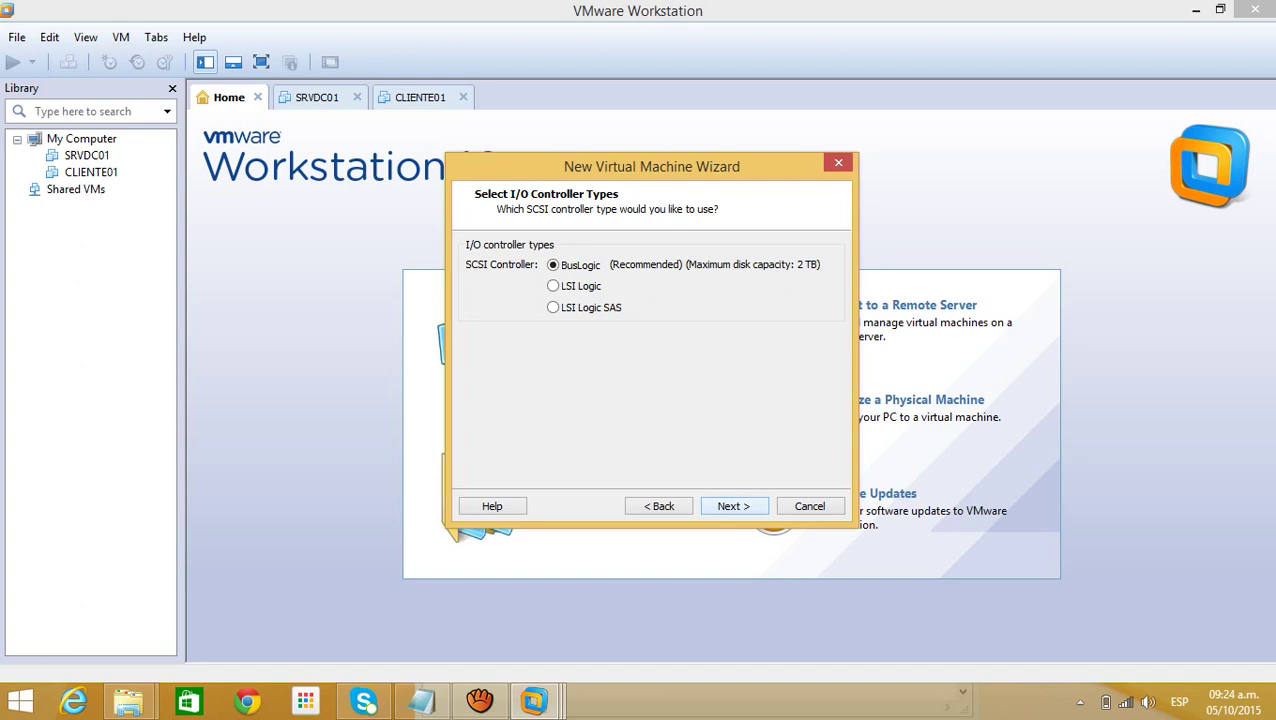
- Accept the recommended BusLogic SCSI controller and the recommended IDE virtual disk type
key(Return)
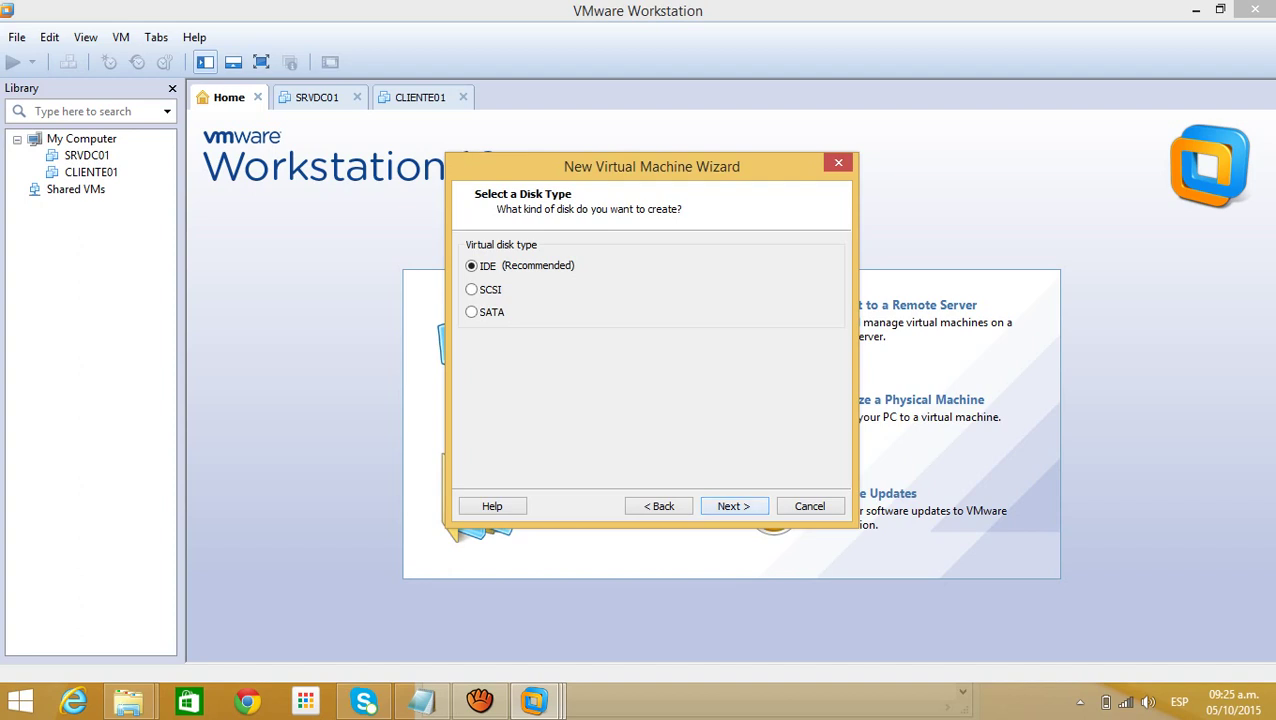
click(733, 506)
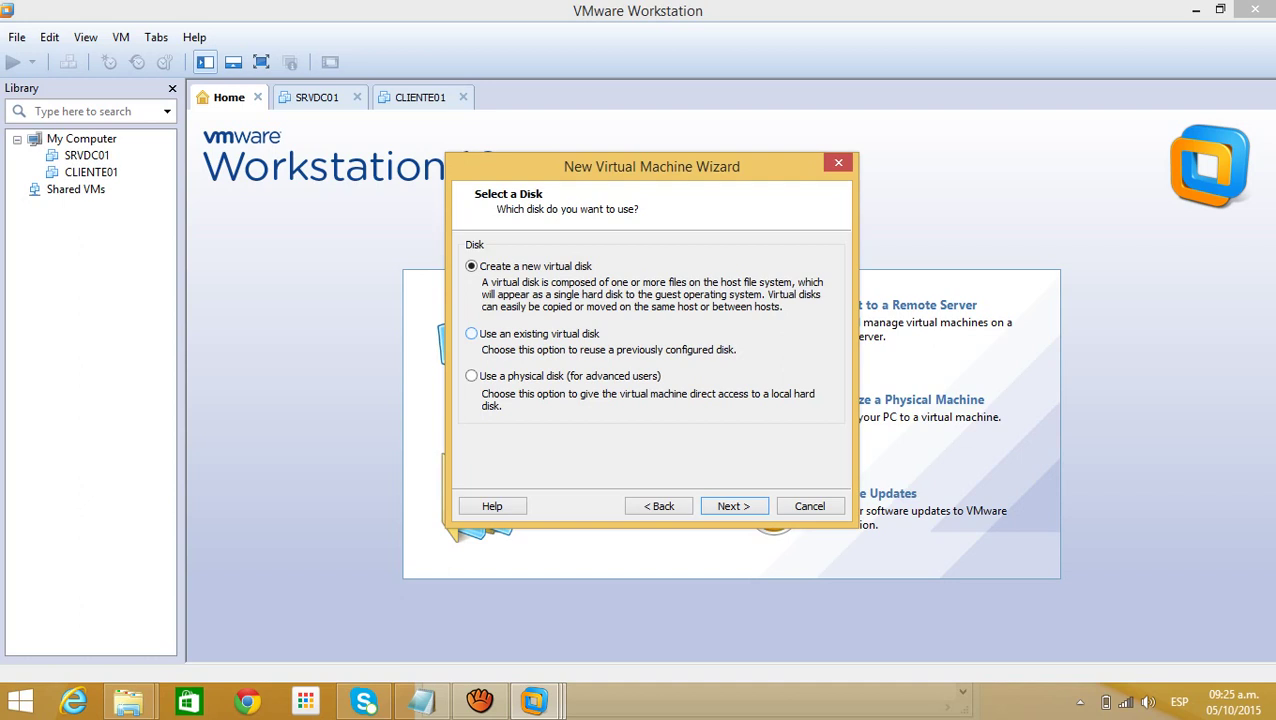
- Choose to create a new virtual disk with a maximum size of 40 GB, split into multiple files
click(471, 333)
click(471, 266)
key(Return)
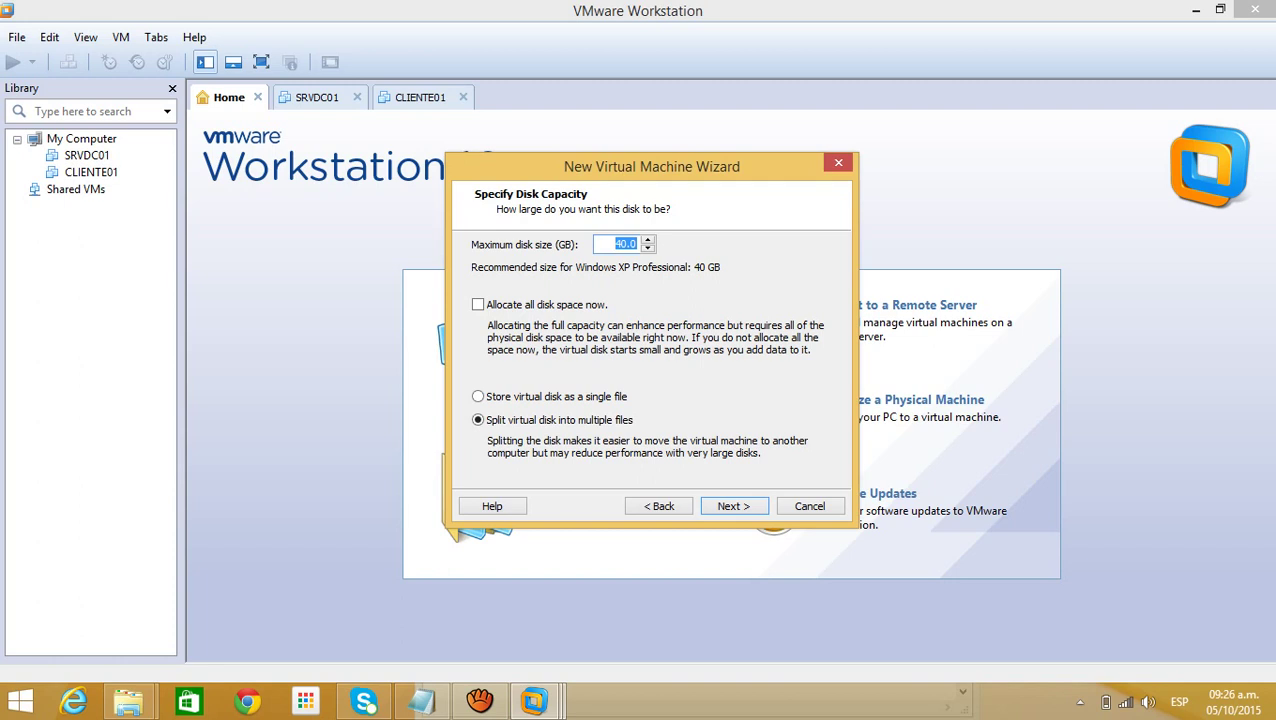
click(615, 244)
key(Return)
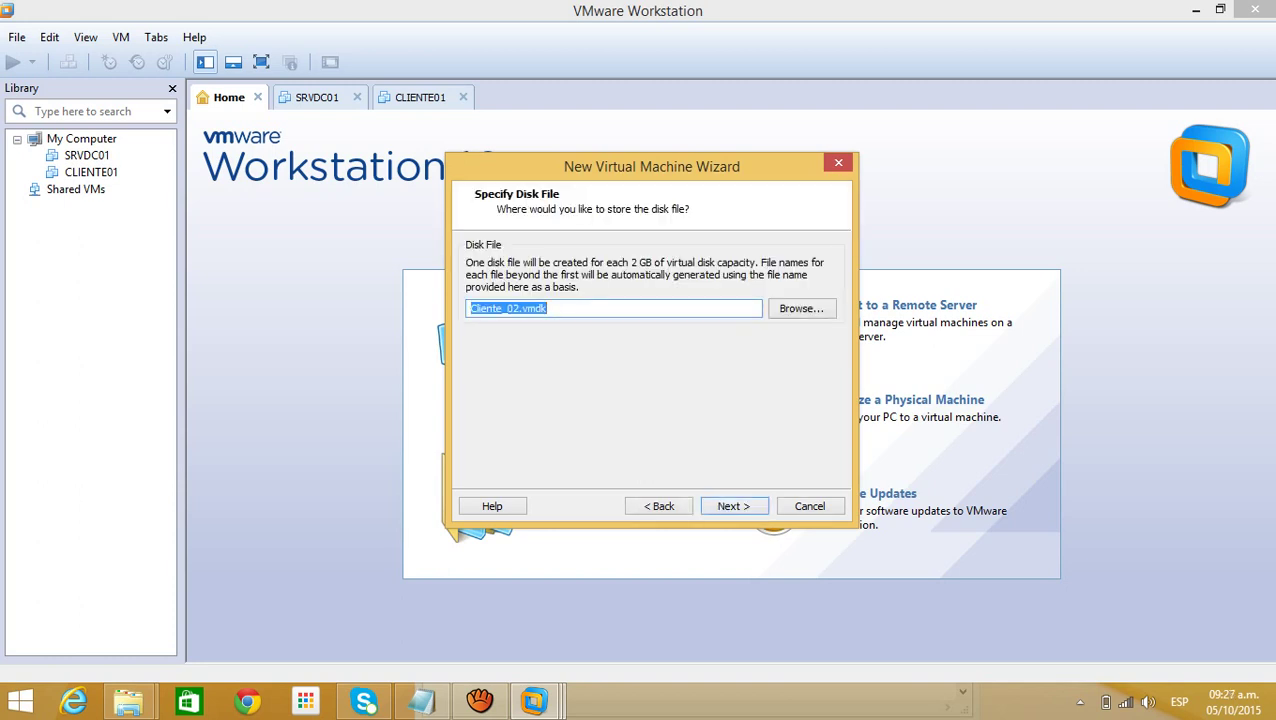
- Browse for the virtual disk file's storage location and open the Windows8_OS (C:) drive
click(547, 308)
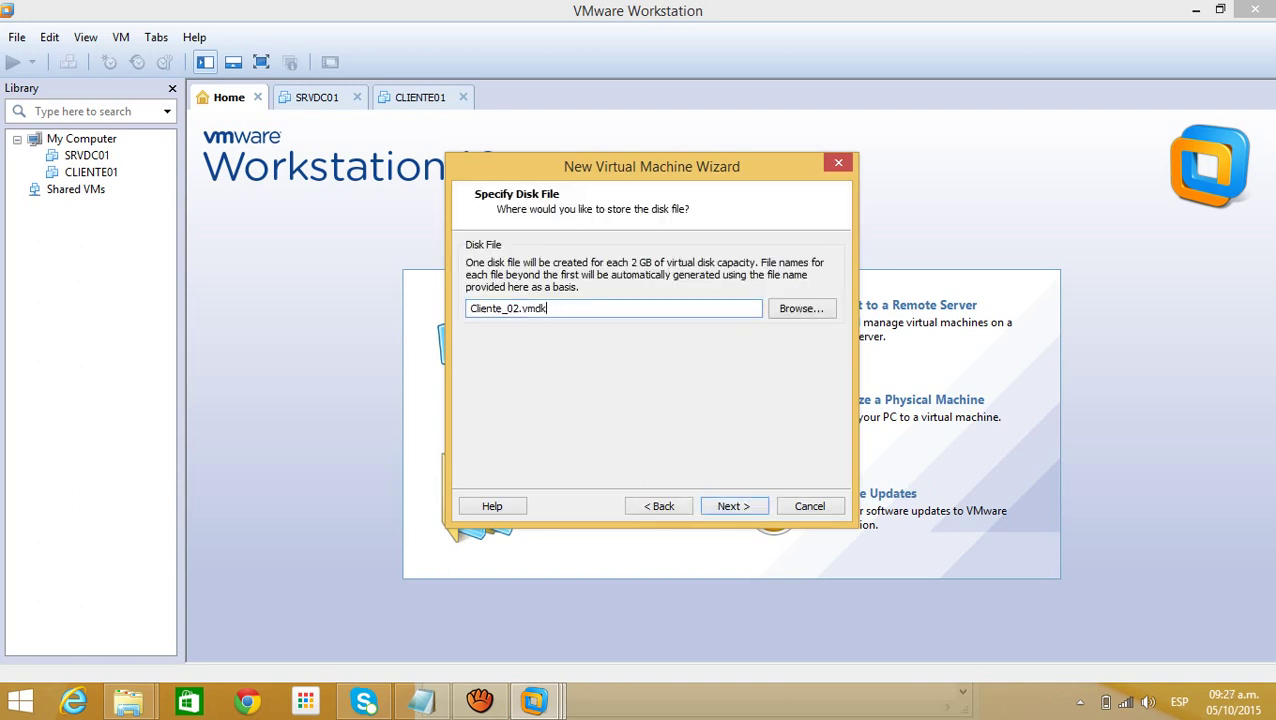
click(801, 308)
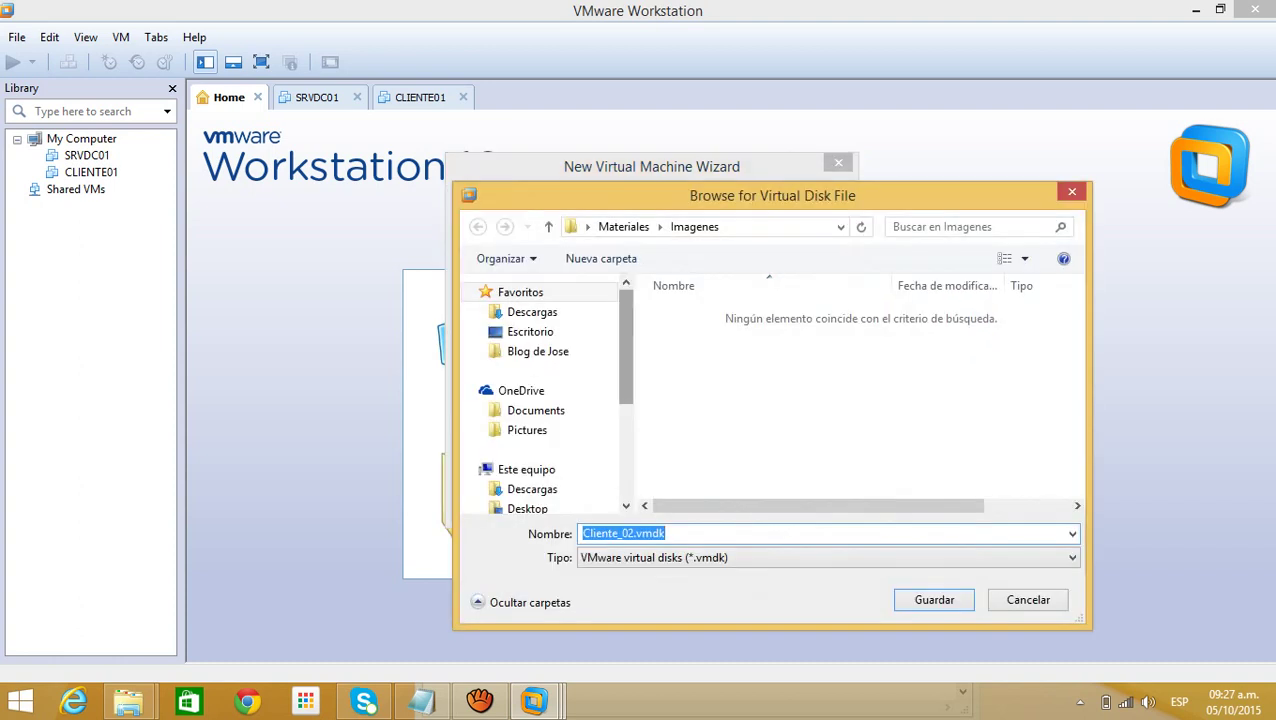
scroll(545, 392, down, 4)
scroll(545, 400, up, 1)
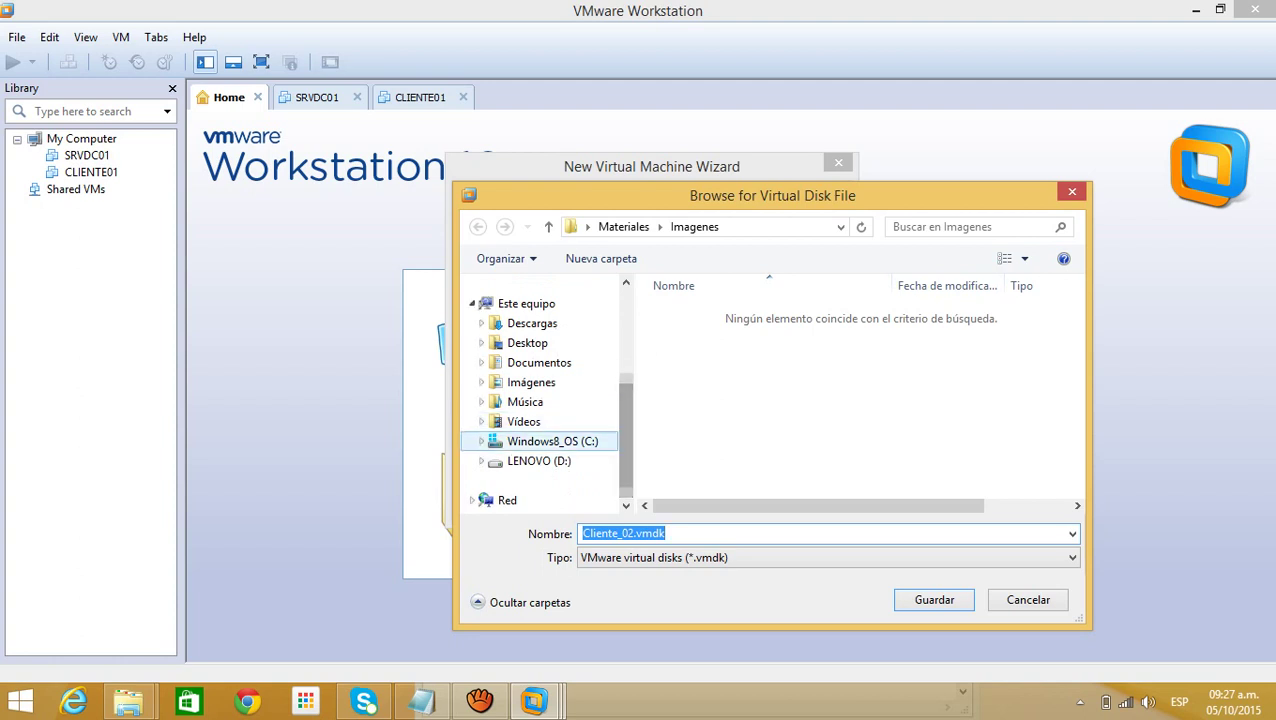
click(552, 441)
scroll(545, 390, down, 1)
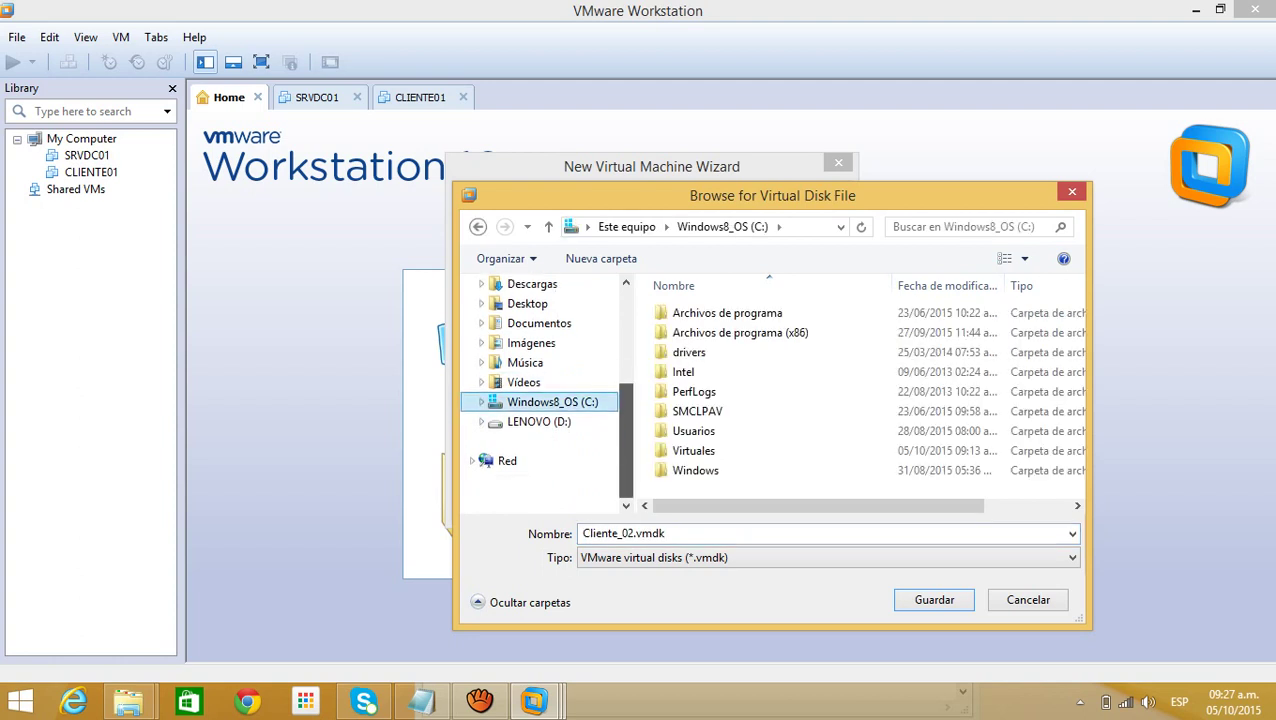
scroll(545, 390, up, 1)
scroll(545, 400, up, 1)
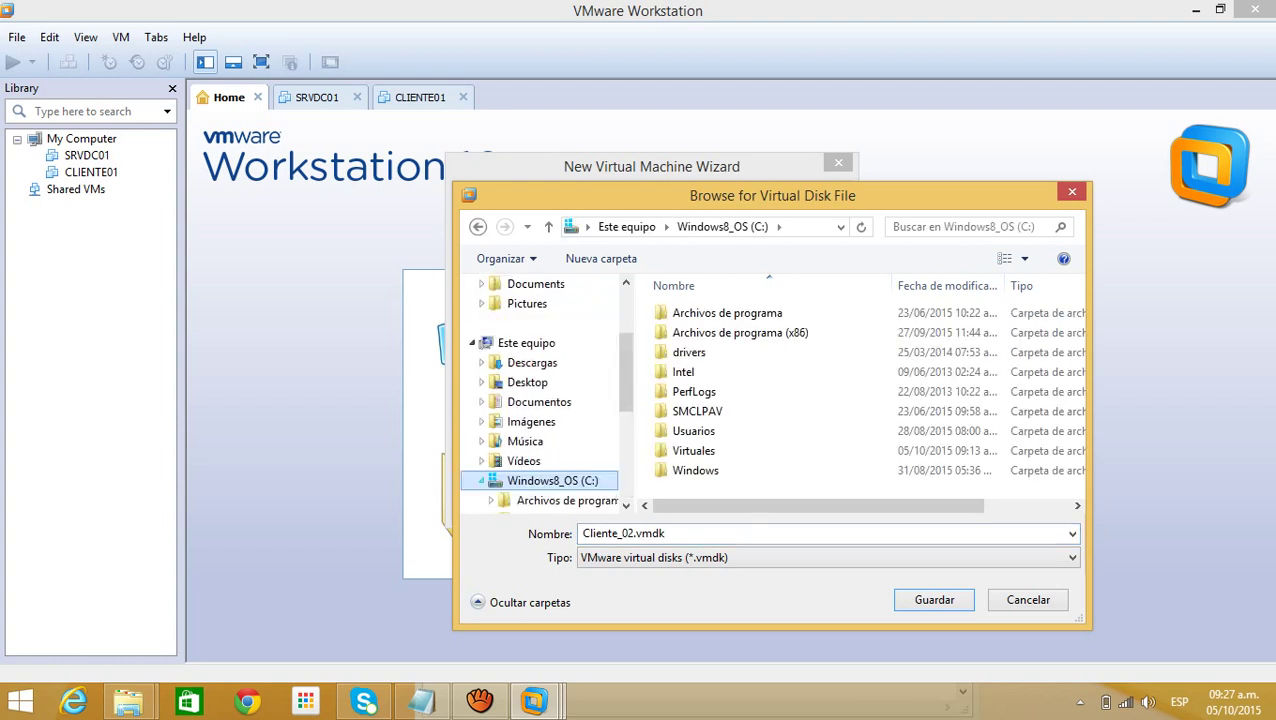
scroll(545, 390, down, 4)
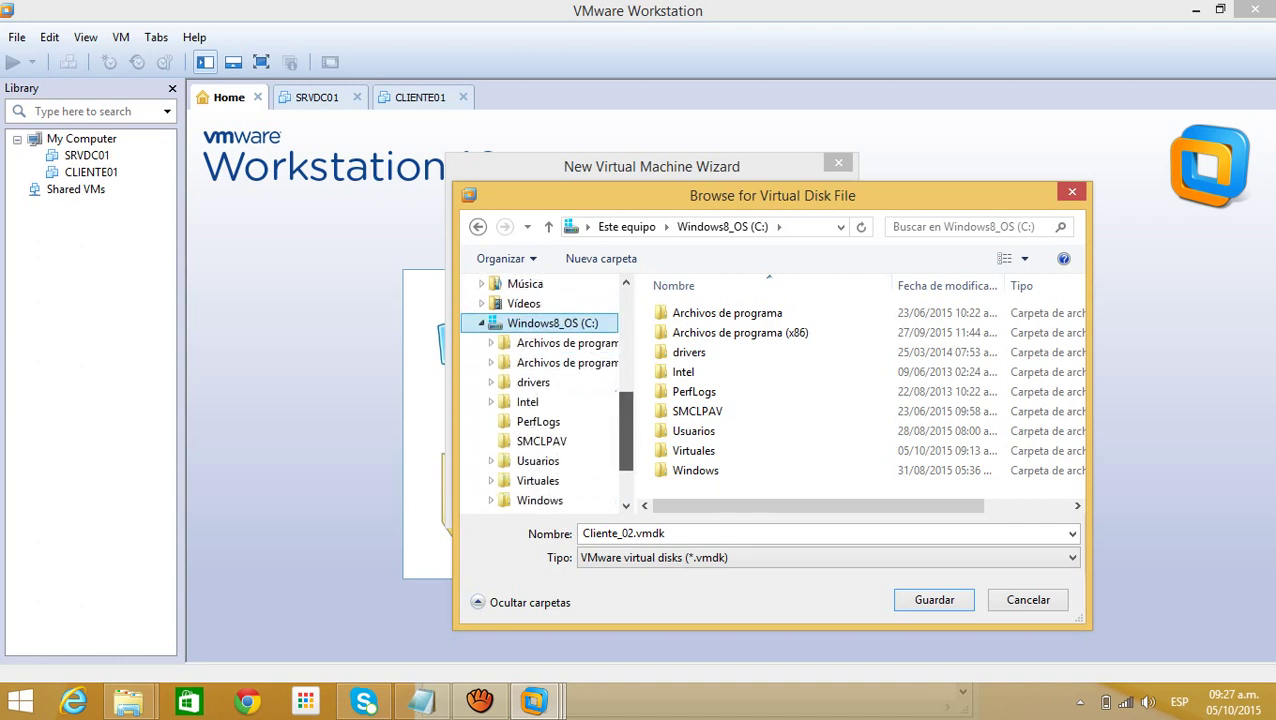
- Store the disk file as Cliente_02.vmdk in C:\Virtuales\Cliente_02 and continue to the creation summary
click(693, 450)
double_click(693, 450)
click(690, 352)
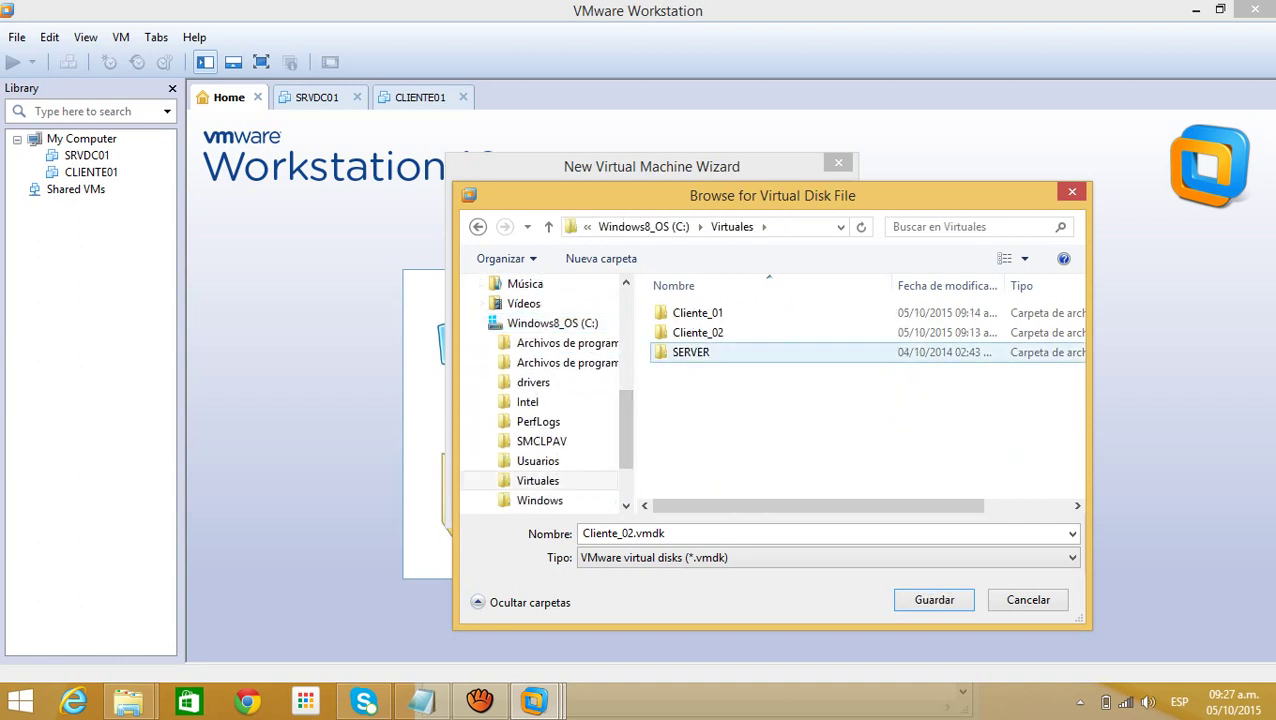
click(697, 332)
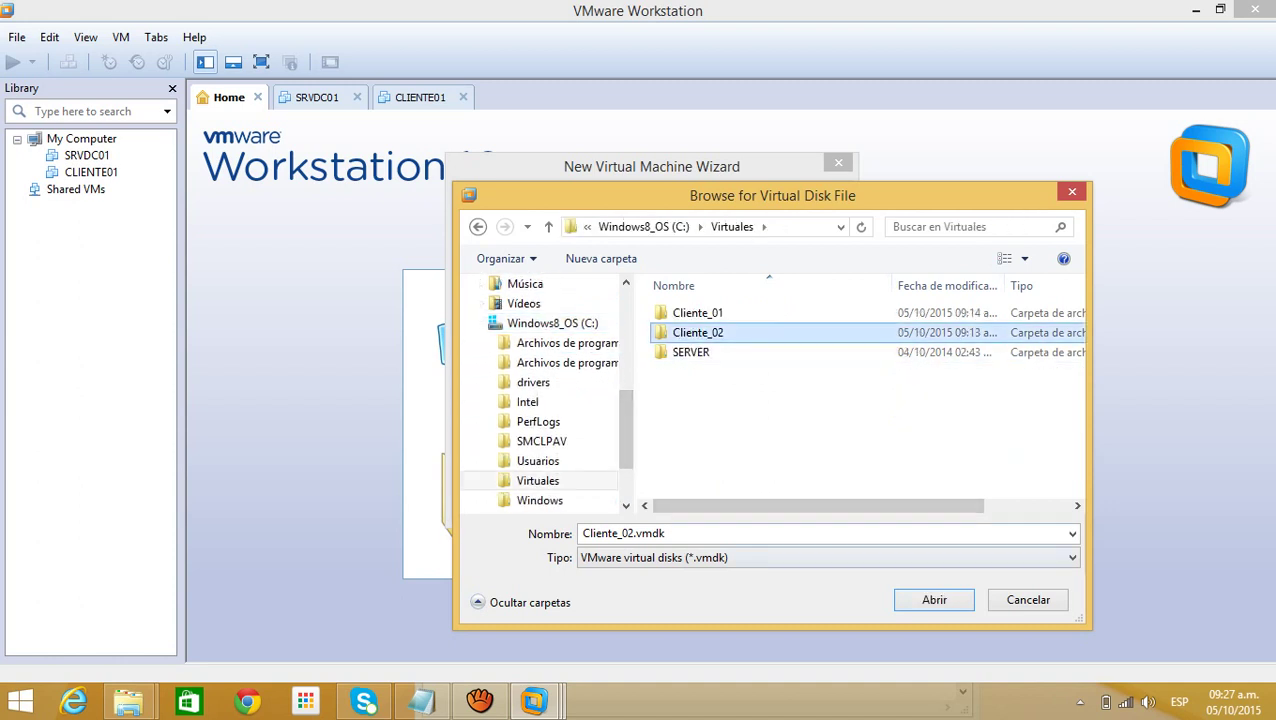
click(934, 600)
key(Return)
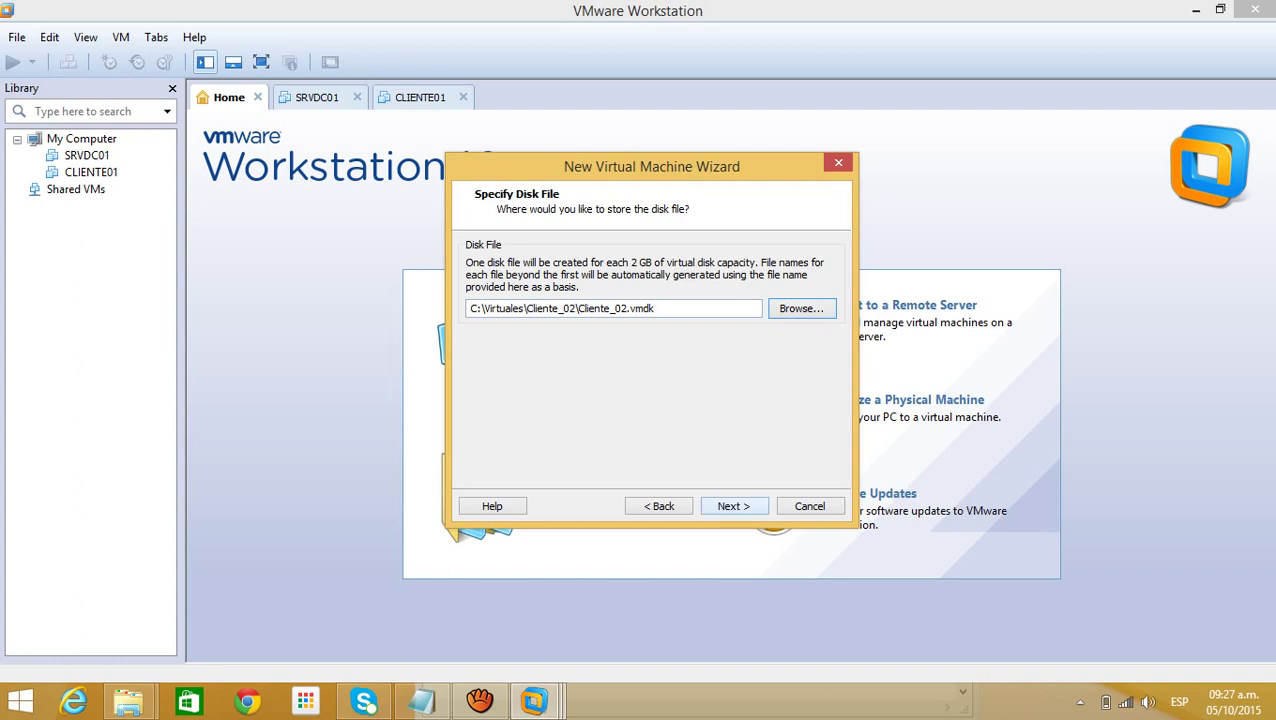
key(Return)
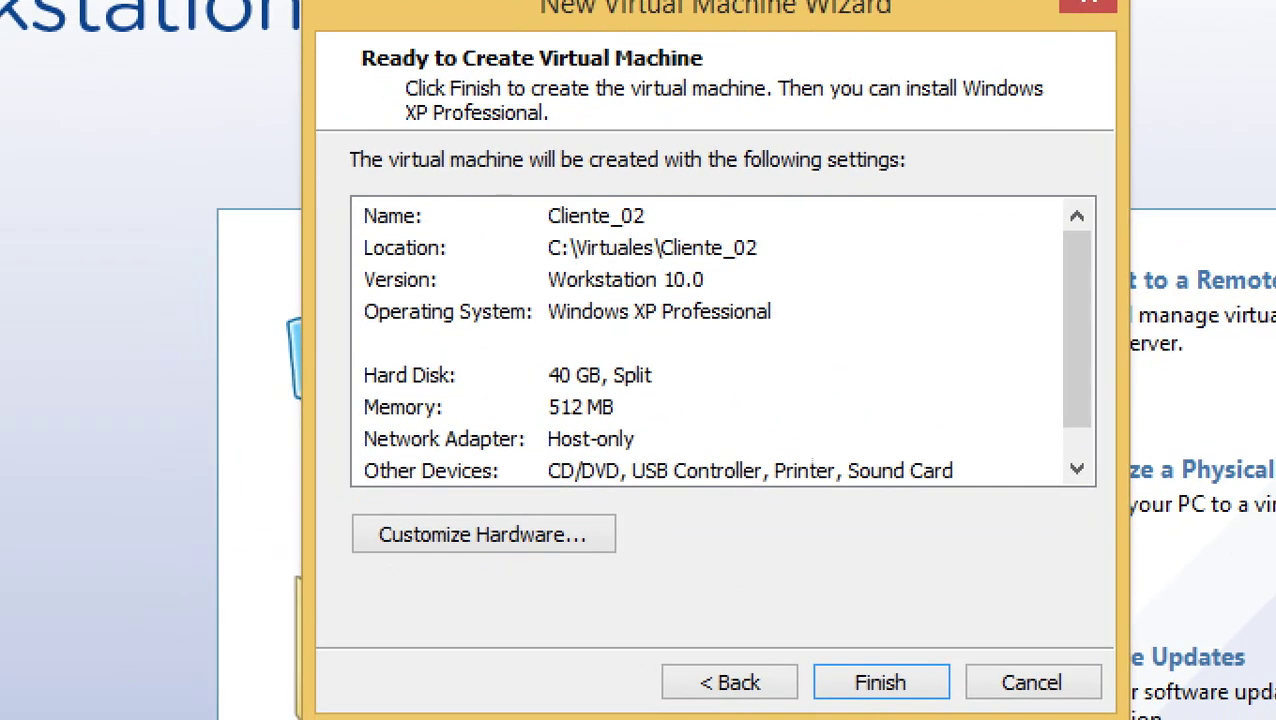
- Review the name, location, operating system, disk, memory and network settings in the summary and finish creating the virtual machine
drag(777, 256, 816, 218)
drag(718, 284, 753, 259)
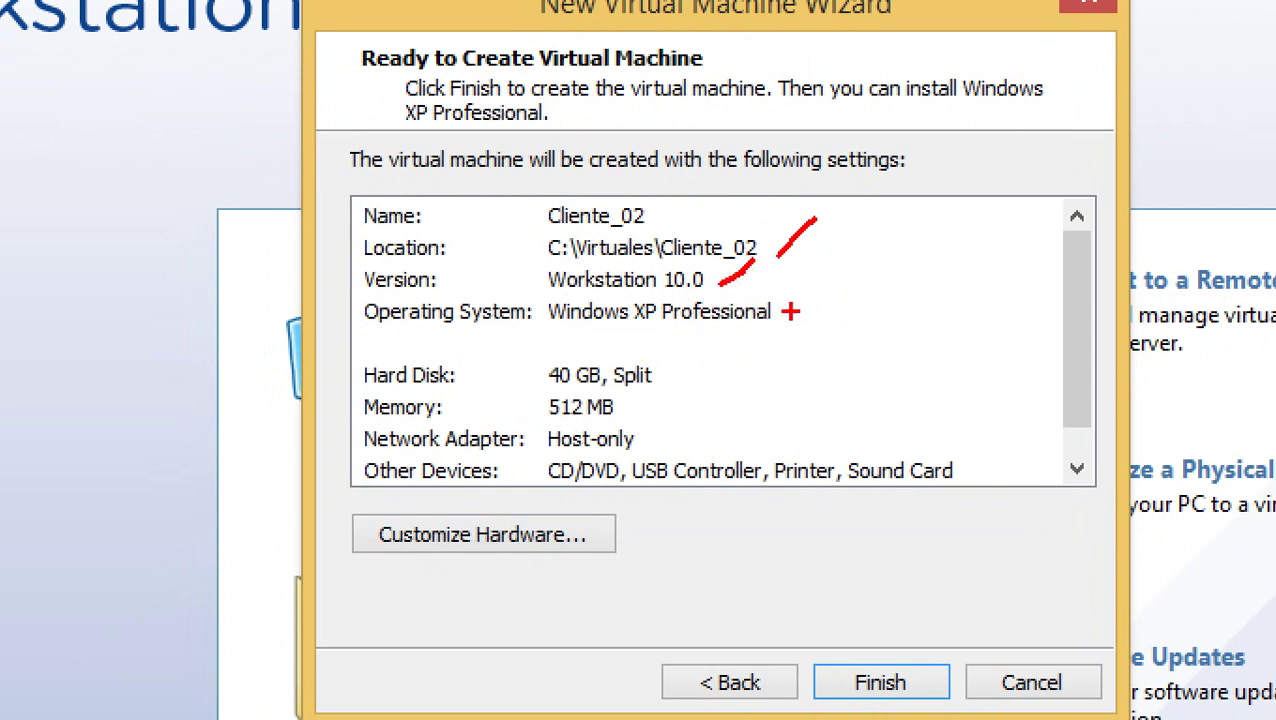
drag(790, 312, 834, 261)
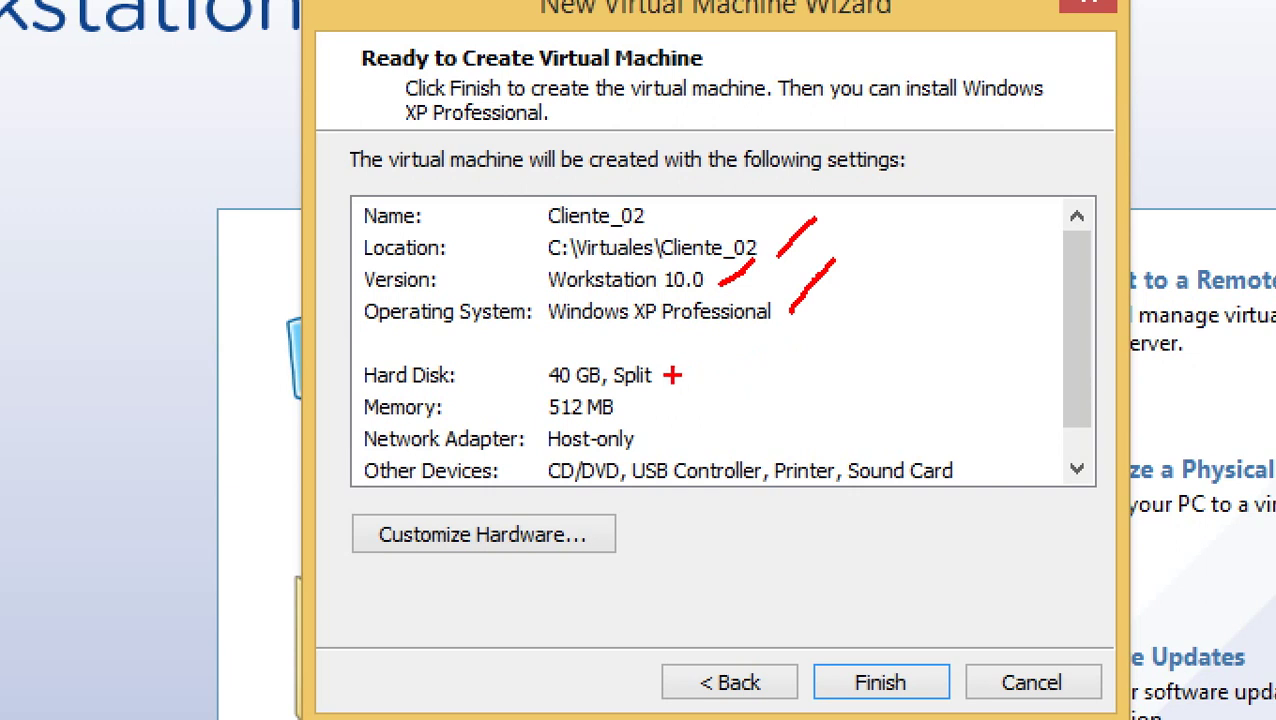
drag(672, 377, 695, 352)
drag(640, 415, 662, 397)
drag(668, 443, 716, 410)
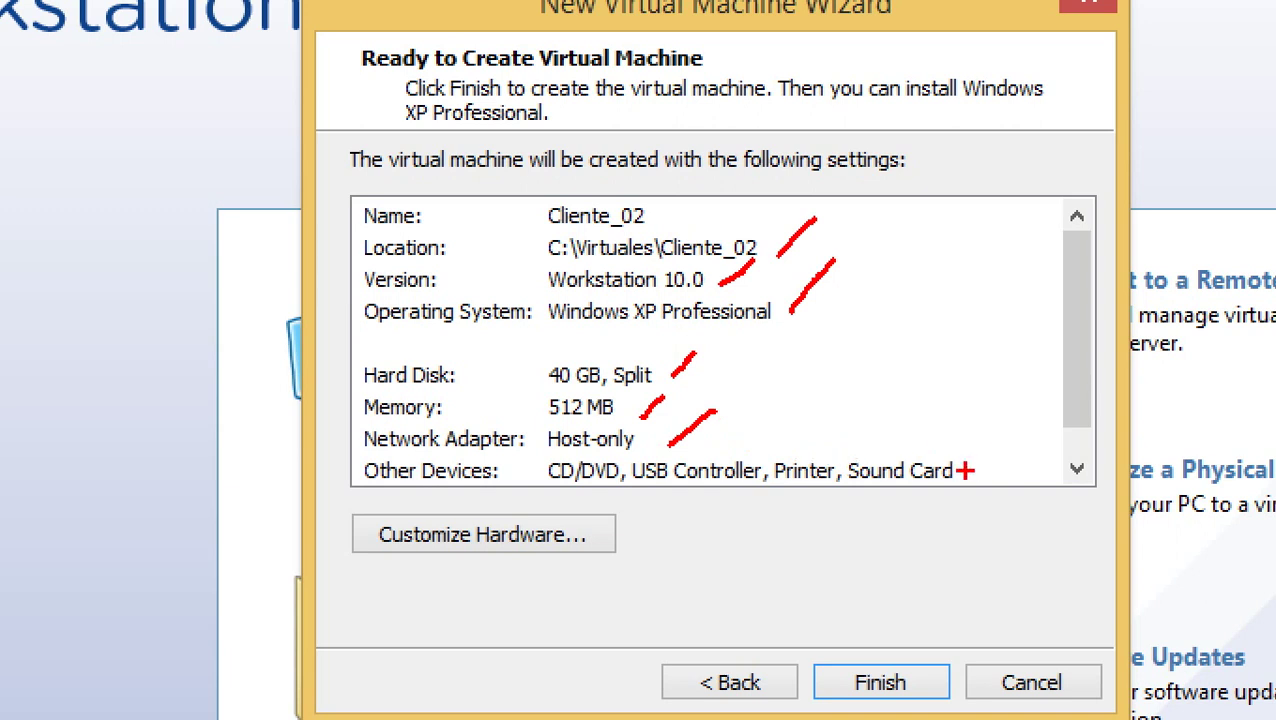
drag(965, 474, 998, 437)
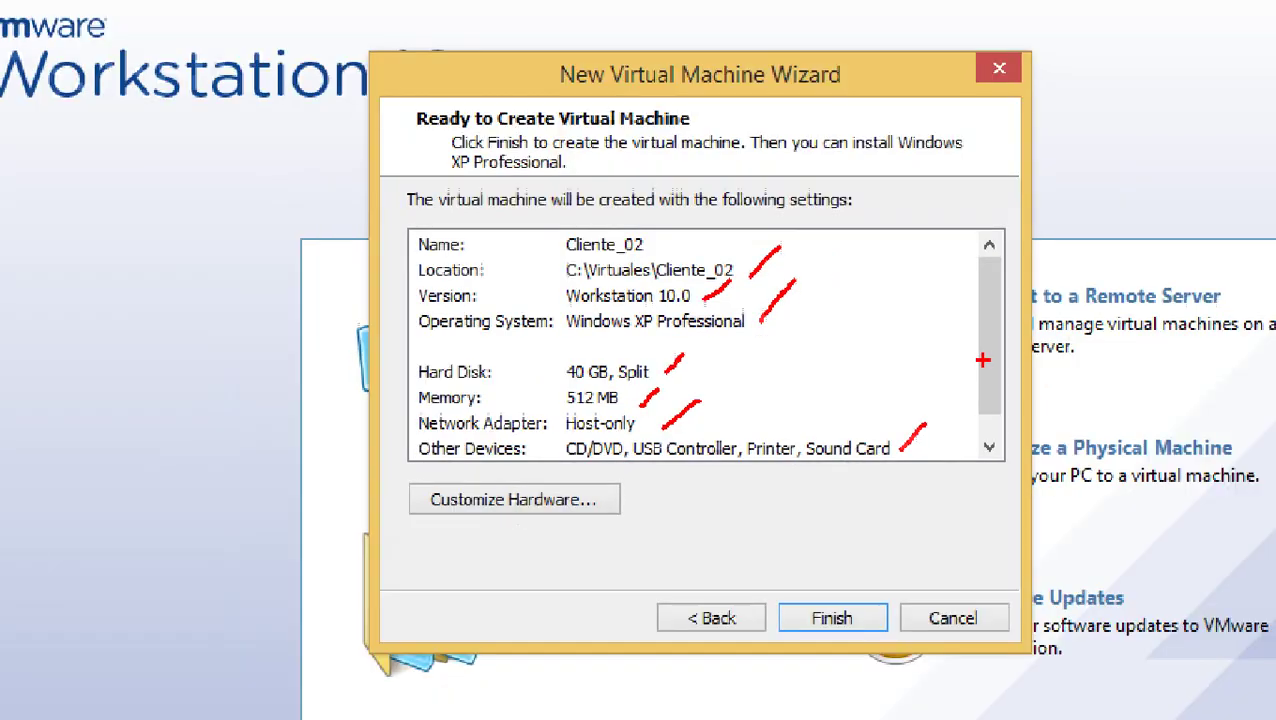
key(Escape)
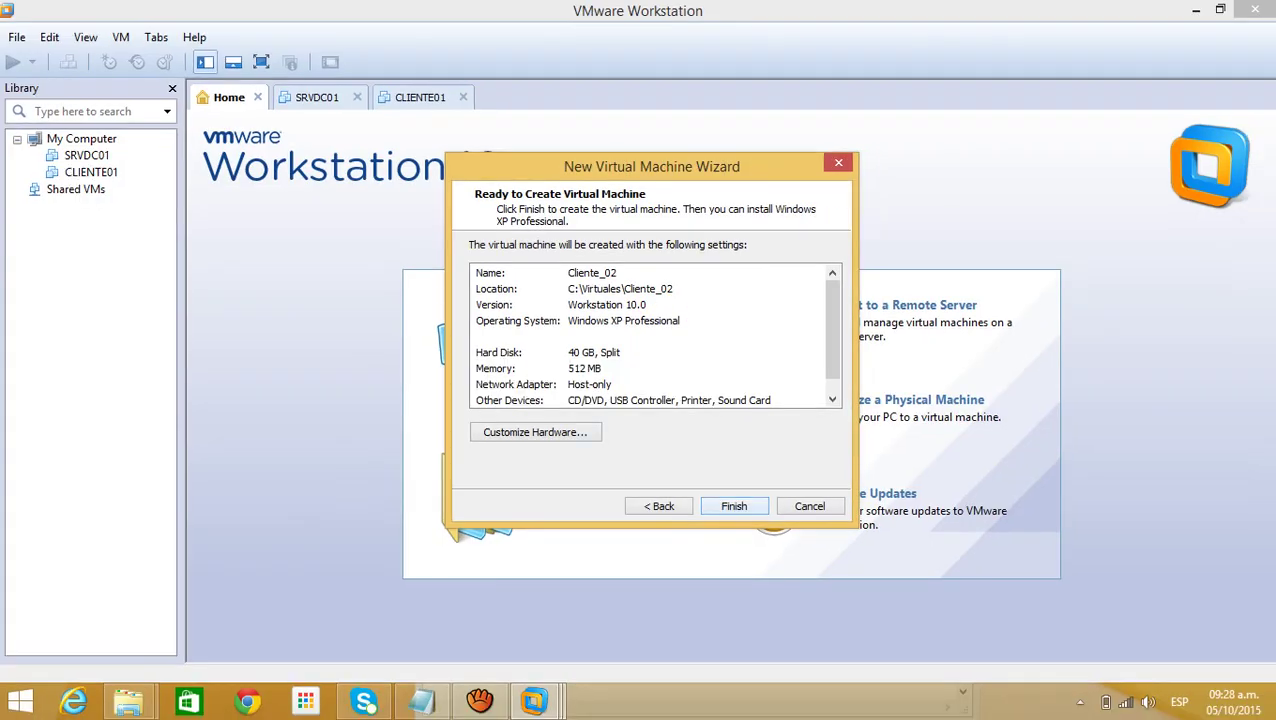
click(734, 506)
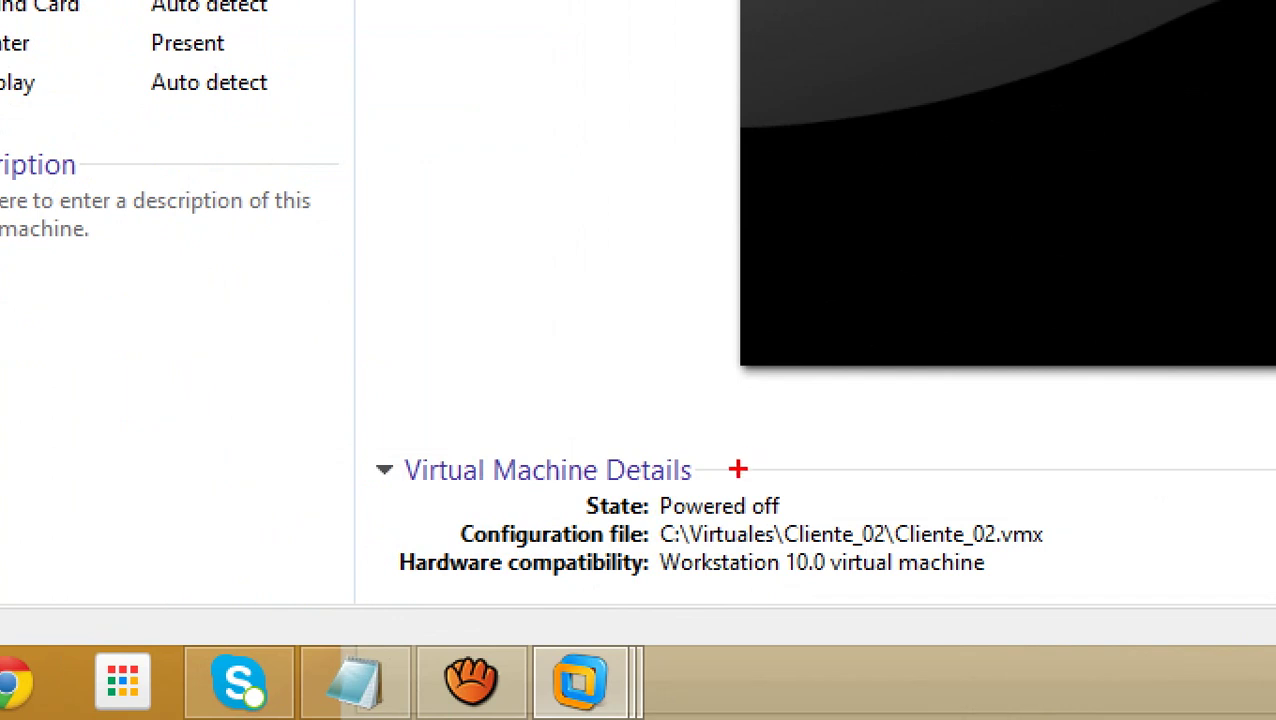
- Examine the new virtual machine's state and configuration details and the available ways to power it on
click(737, 469)
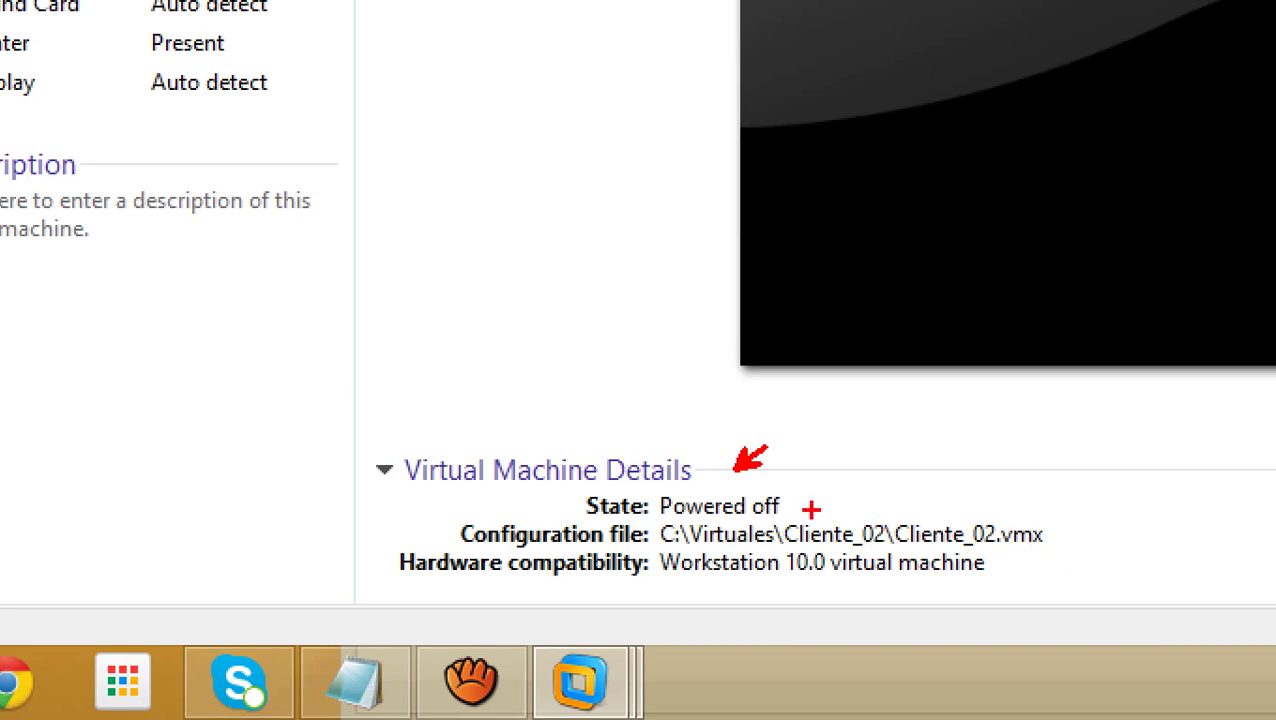
drag(811, 509, 836, 486)
key(Escape)
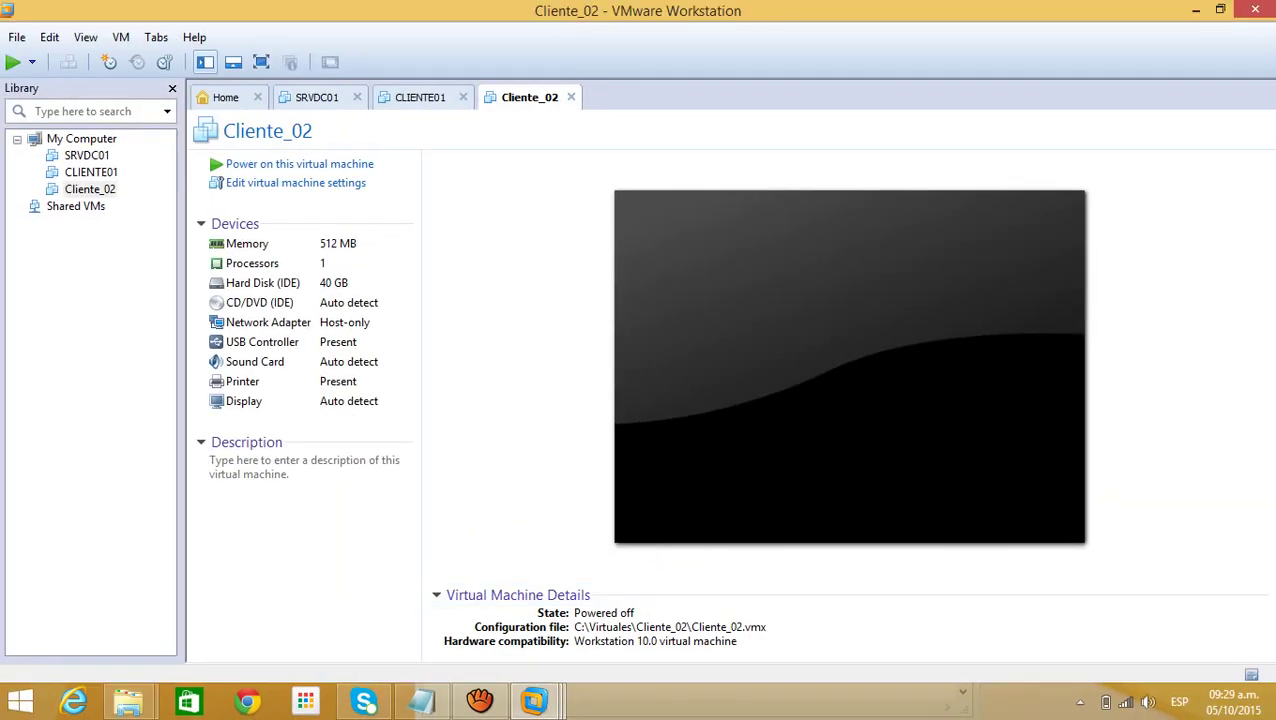
key(ctrl+1)
click(26, 48)
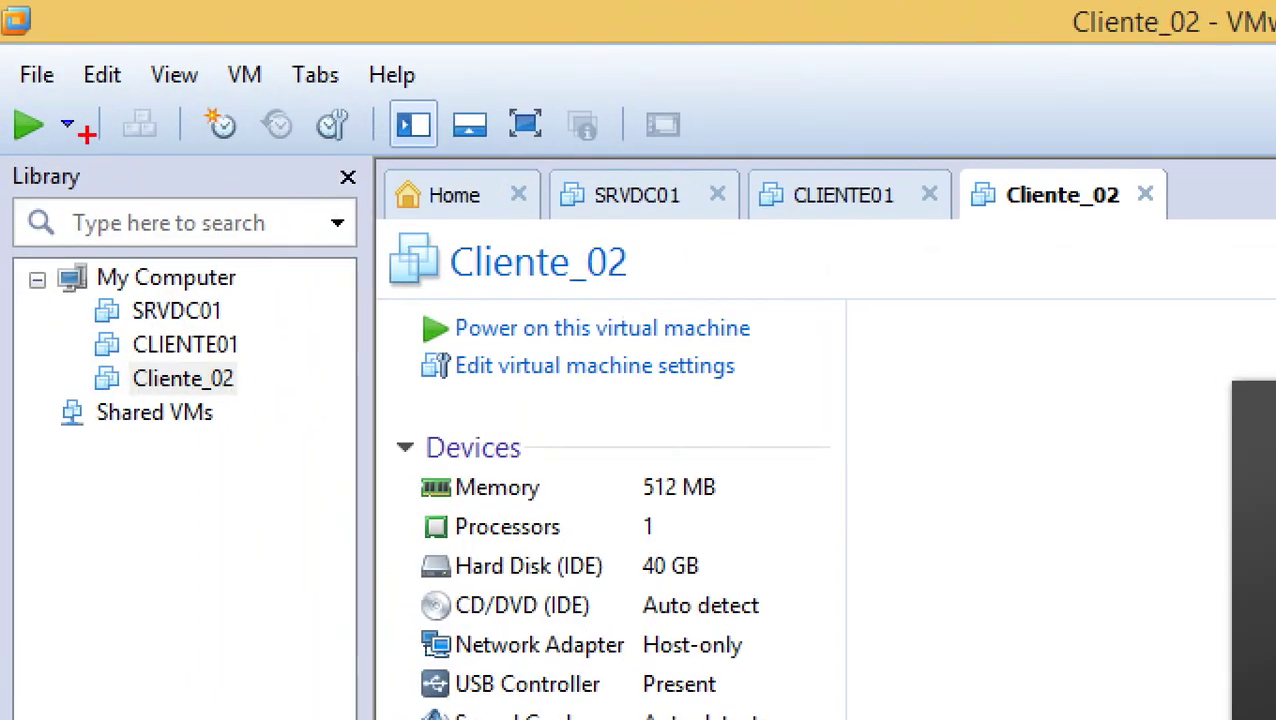
drag(52, 98, 86, 47)
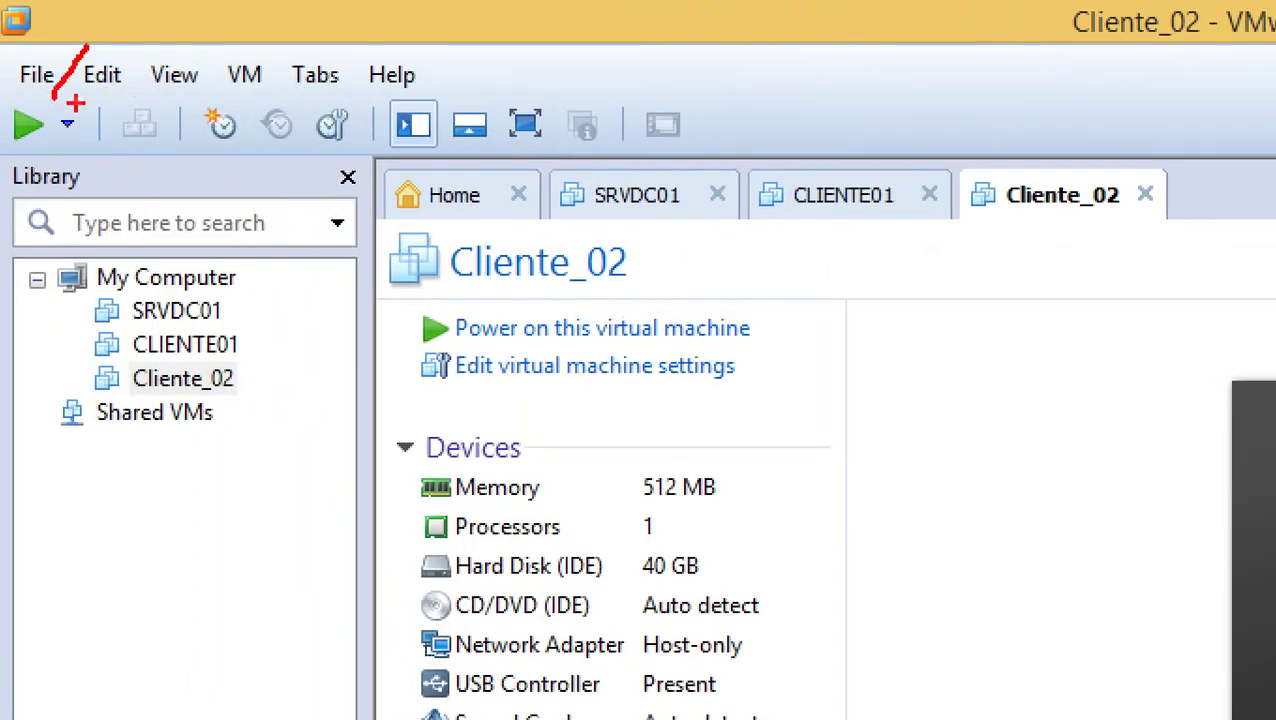
key(Escape)
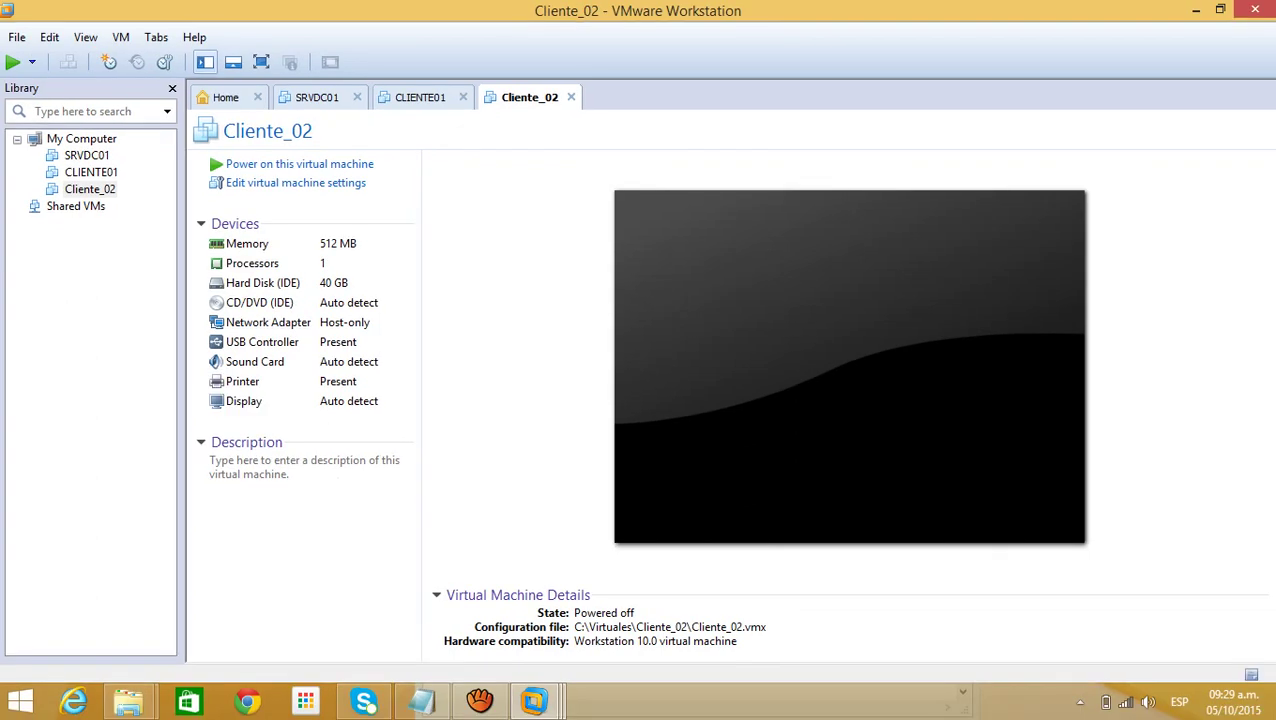
key(ctrl+1)
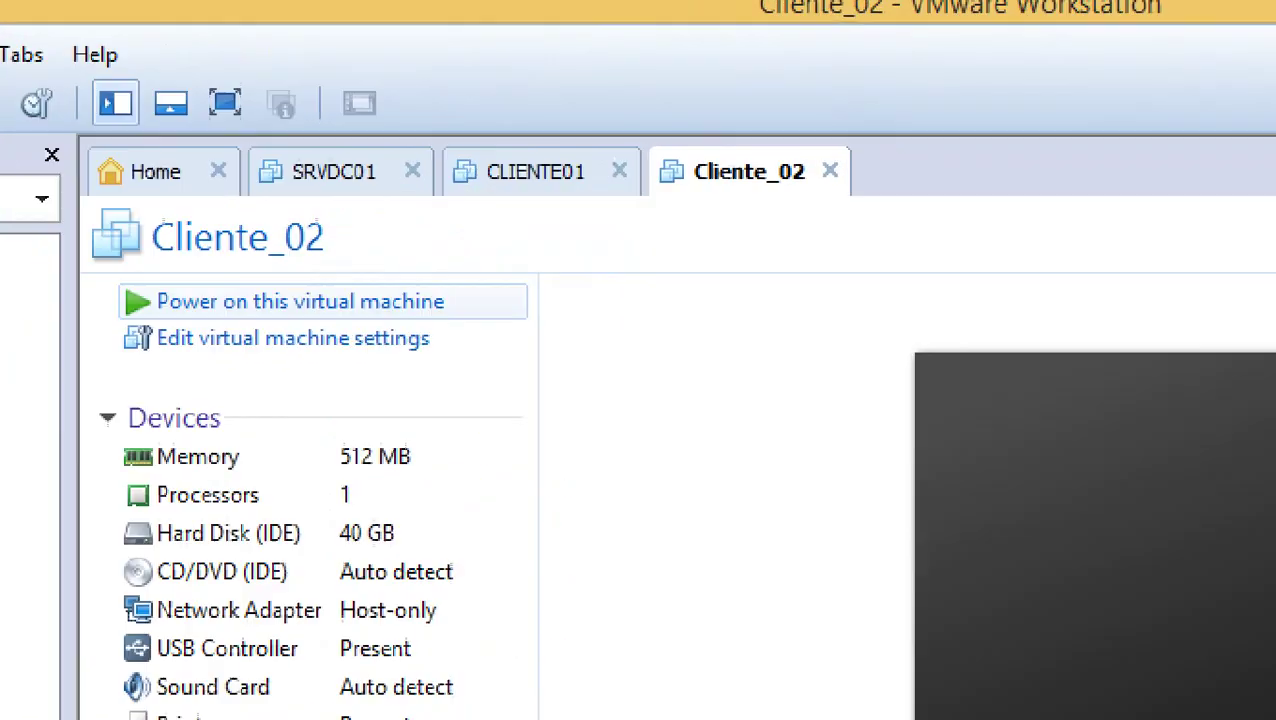
drag(542, 207, 576, 166)
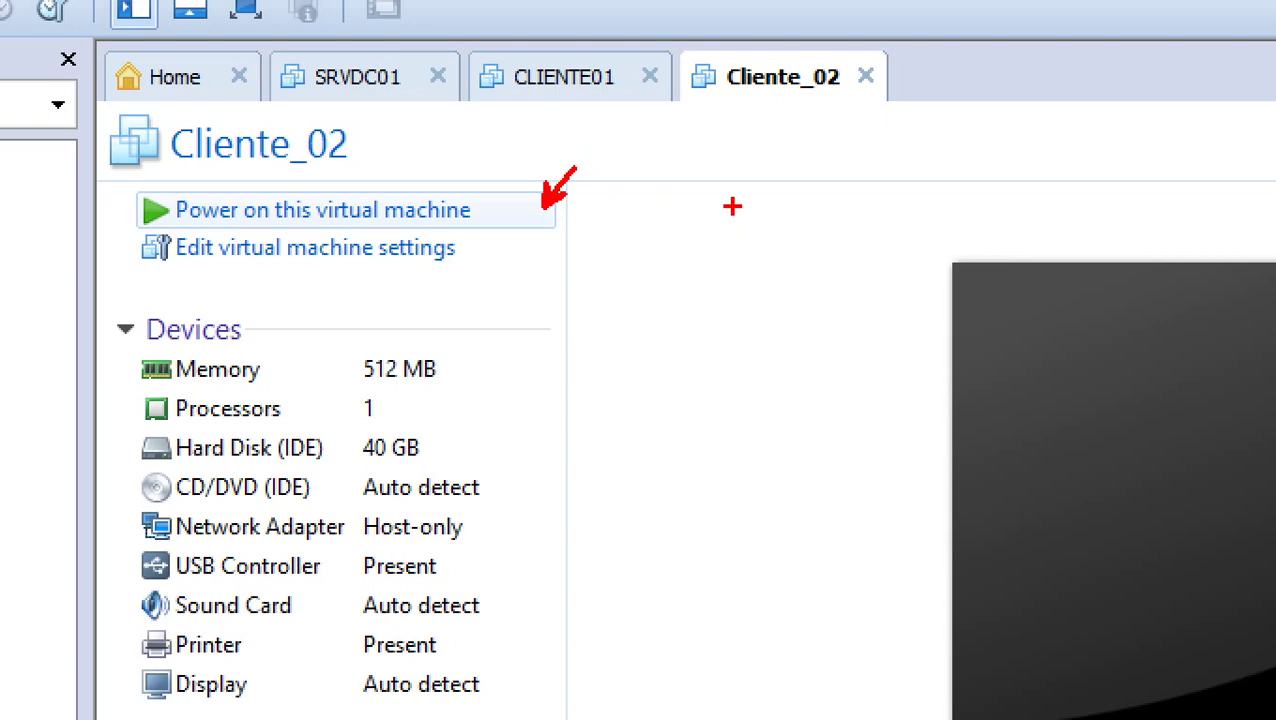
key(Escape)
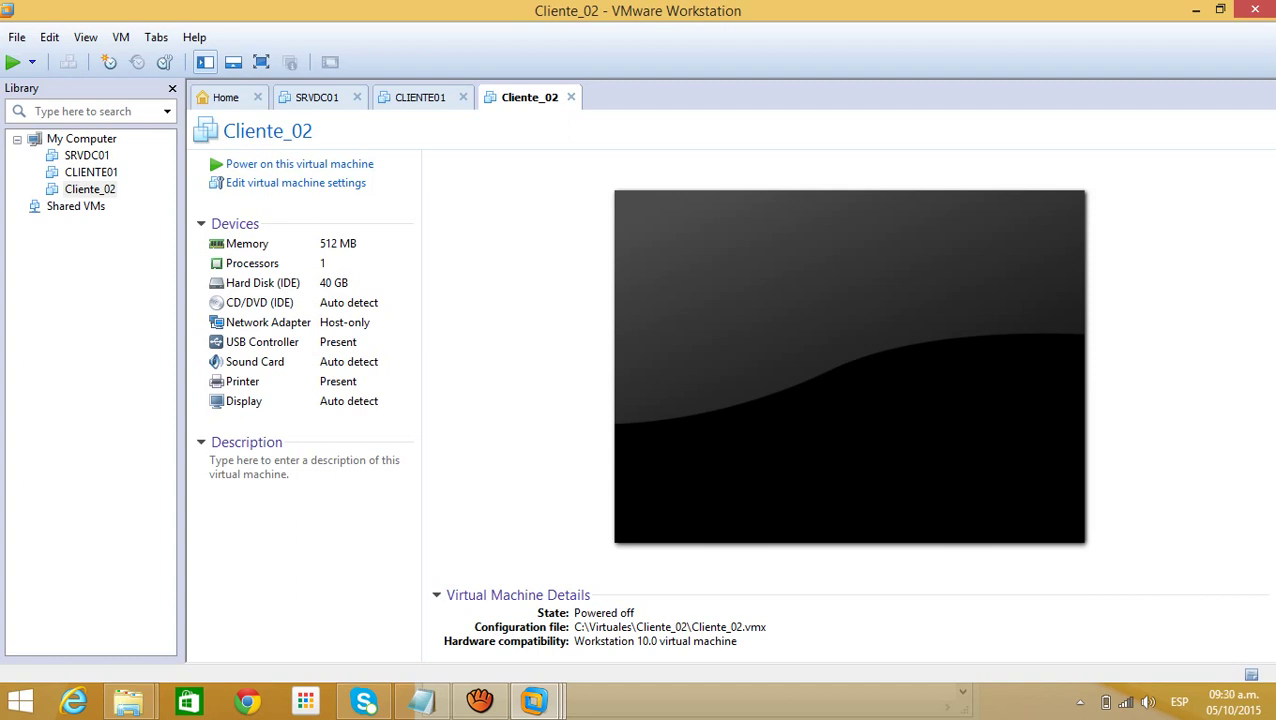
key(alt)
key(XF86MonBrightnessDown)
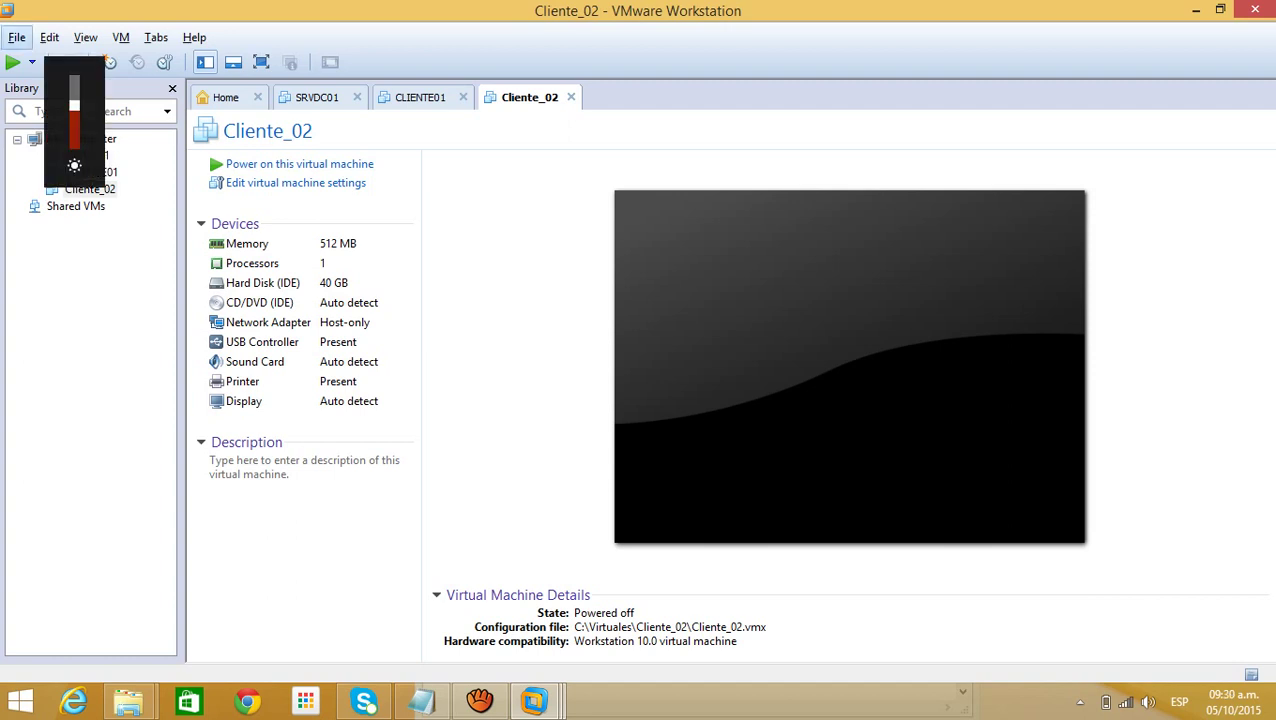
click(479, 703)
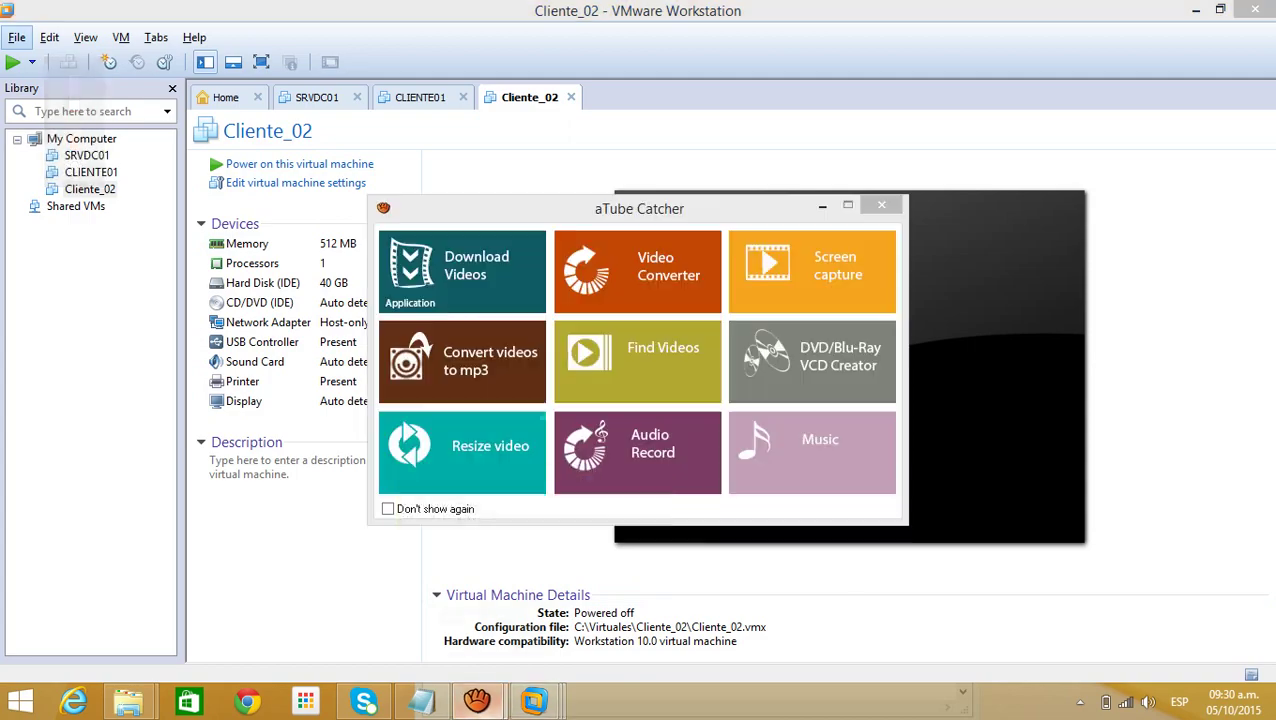